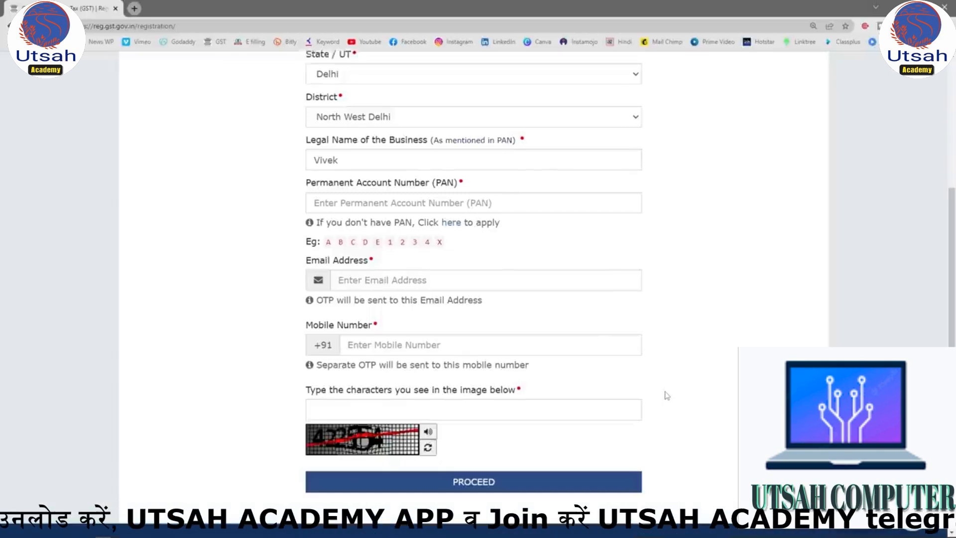
{"action": "scroll", "coordinate": [667, 395], "scroll_direction": "up", "scroll_amount": 5}
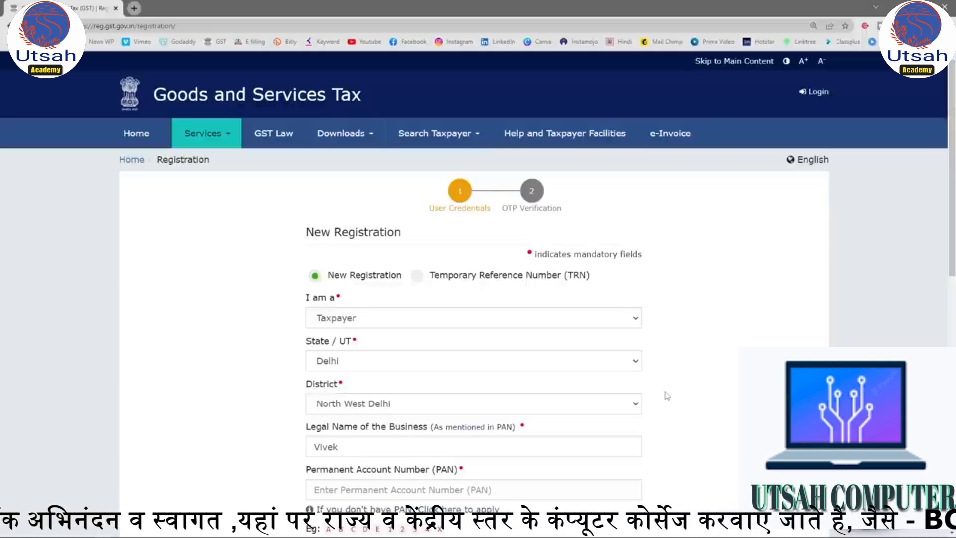
{"action": "scroll", "coordinate": [667, 396], "scroll_direction": "down", "scroll_amount": 4}
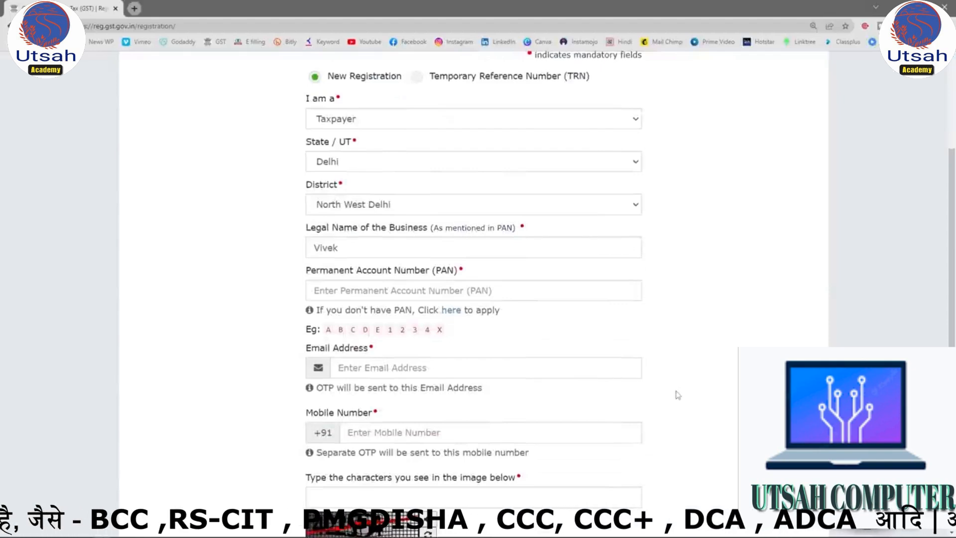
{"action": "scroll", "coordinate": [677, 394], "scroll_direction": "down", "scroll_amount": 1}
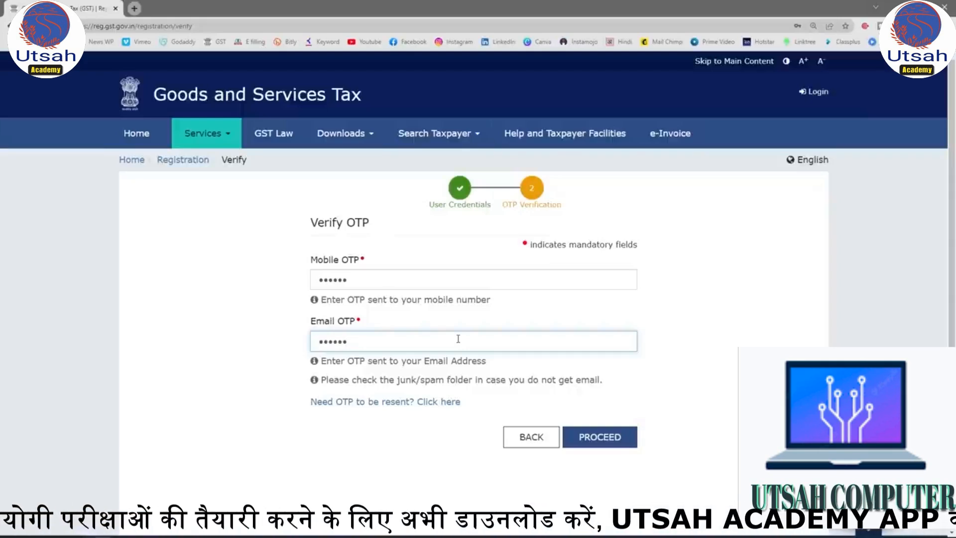
Submit the filled-in mobile and email OTPs for verification and dismiss the offer to save the password.
{"action": "left_click", "coordinate": [599, 437]}
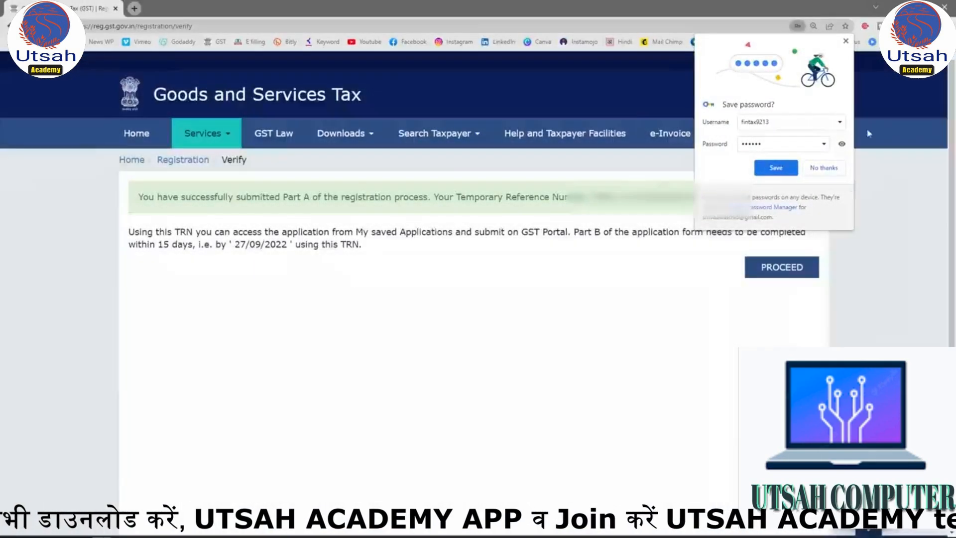
{"action": "left_click", "coordinate": [846, 41]}
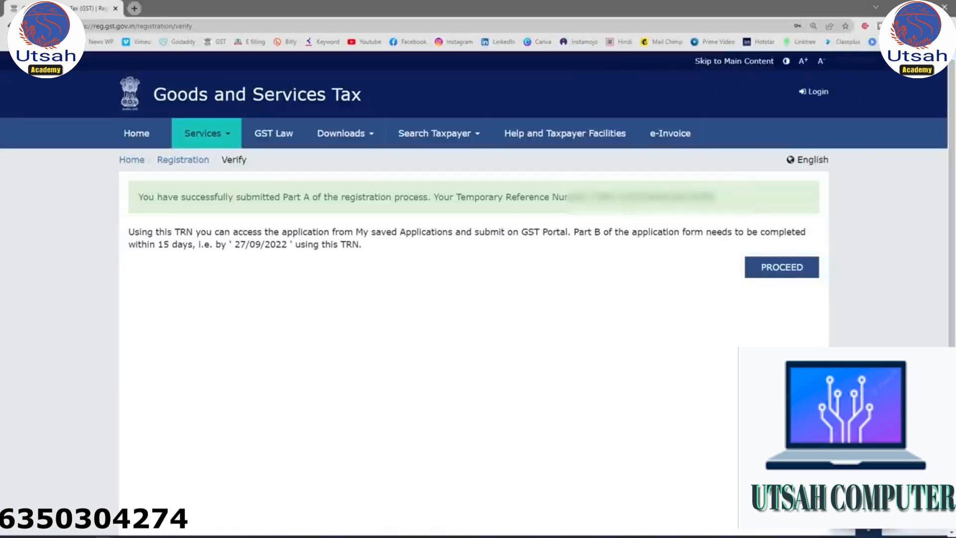
Copy the issued Temporary Reference Number, proceed to the TRN form, fill in the number and the CAPTCHA characters, and submit it.
{"action": "left_click_drag", "start_coordinate": [630, 197], "coordinate": [714, 197]}
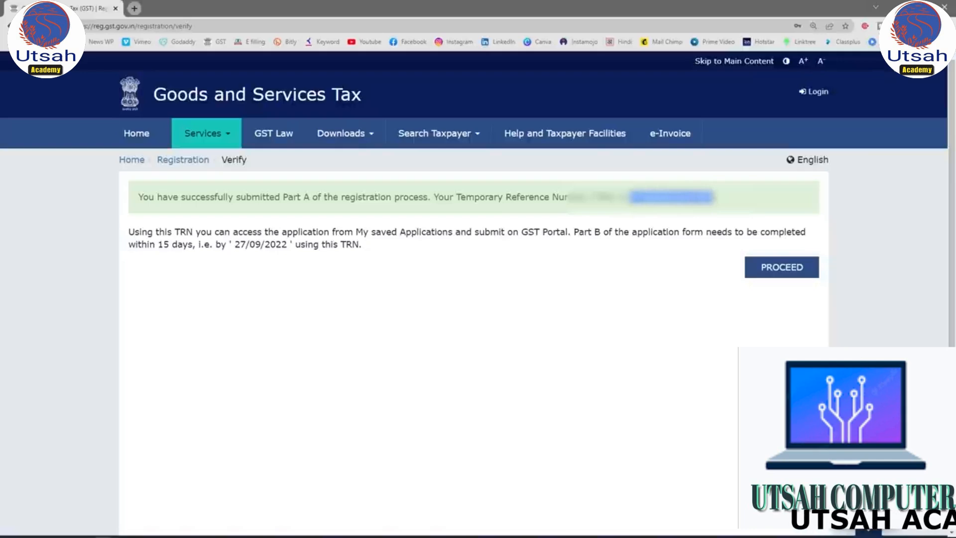
{"action": "left_click", "coordinate": [783, 265]}
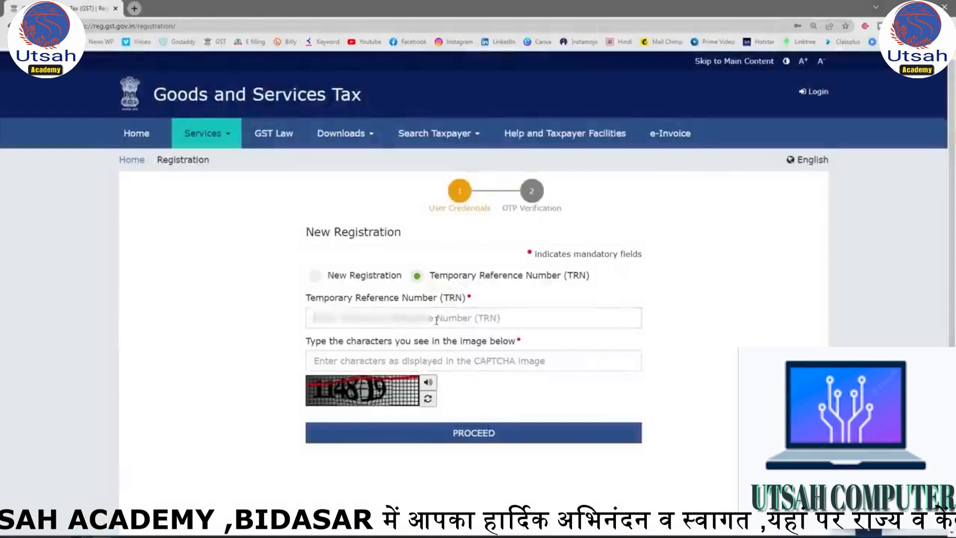
{"action": "left_click", "coordinate": [436, 319]}
{"action": "left_click", "coordinate": [401, 360]}
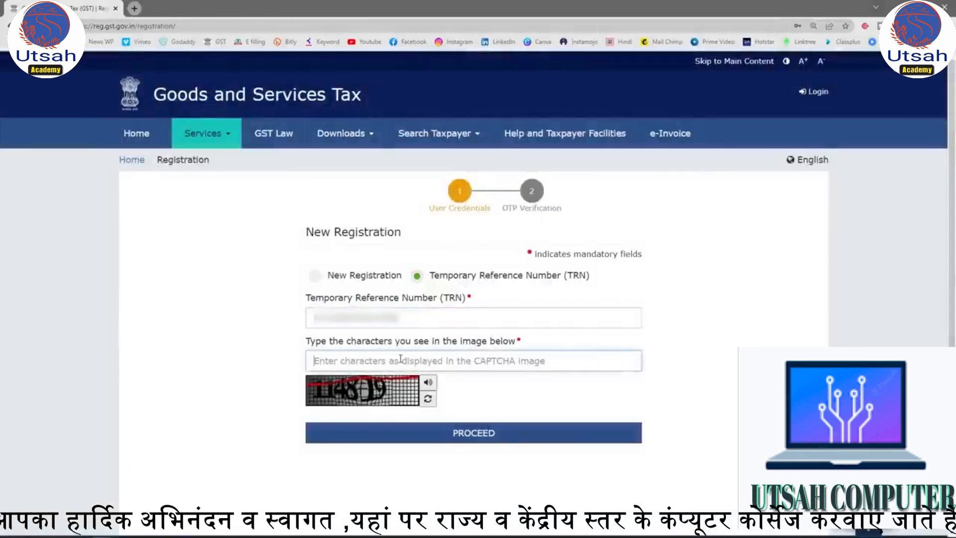
{"action": "type", "text": "114819"}
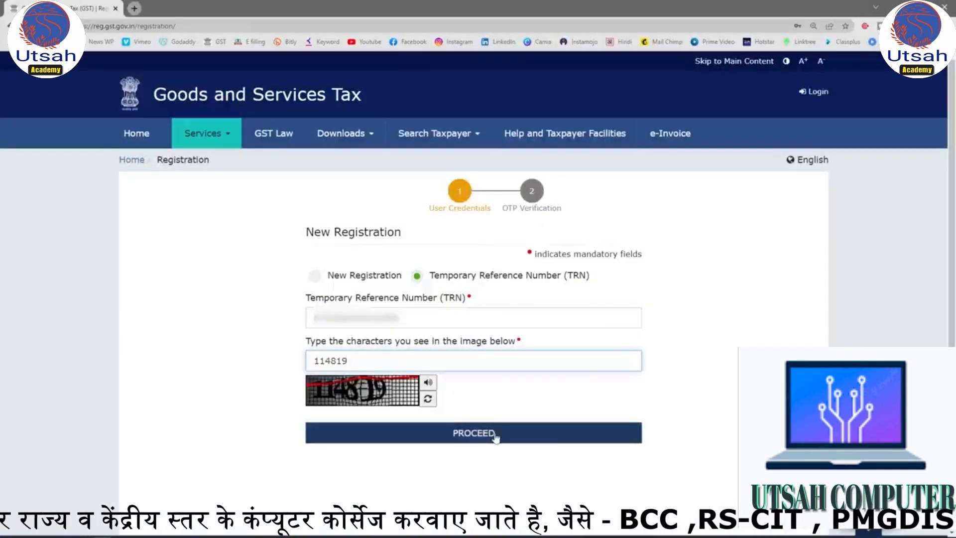
{"action": "left_click", "coordinate": [465, 433]}
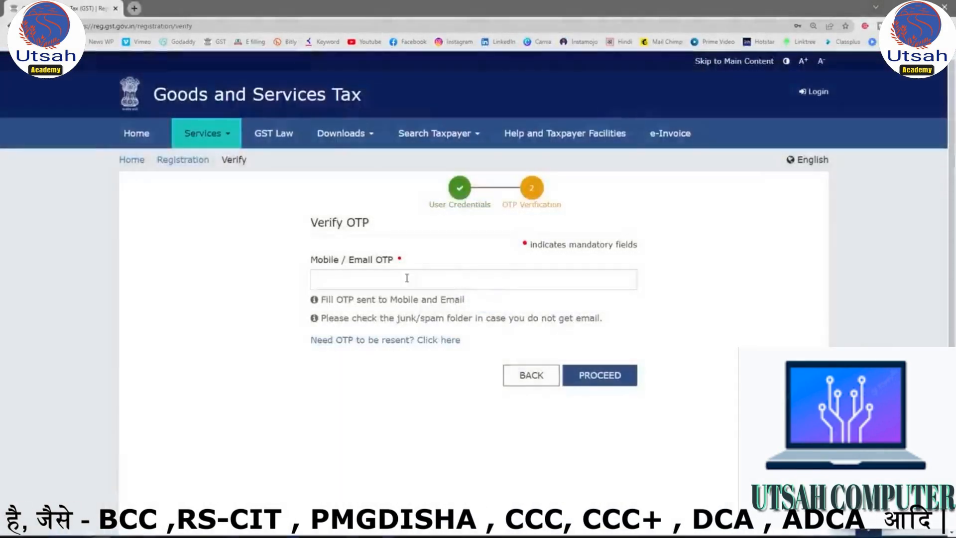
Enter the mobile/email OTP, submit it to reach the saved applications, and dismiss the offer to save the password.
{"action": "left_click", "coordinate": [385, 284]}
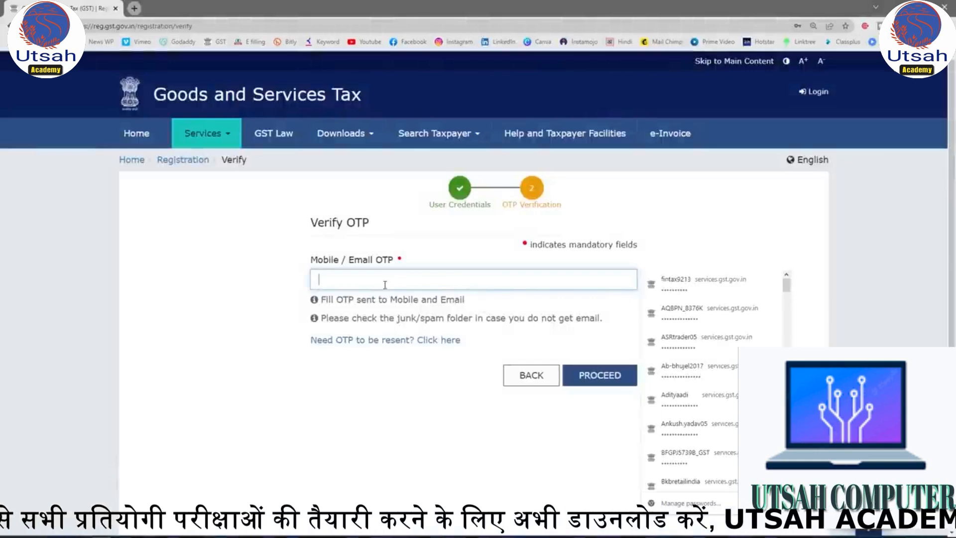
{"action": "type", "text": "••••••"}
{"action": "left_click", "coordinate": [602, 377]}
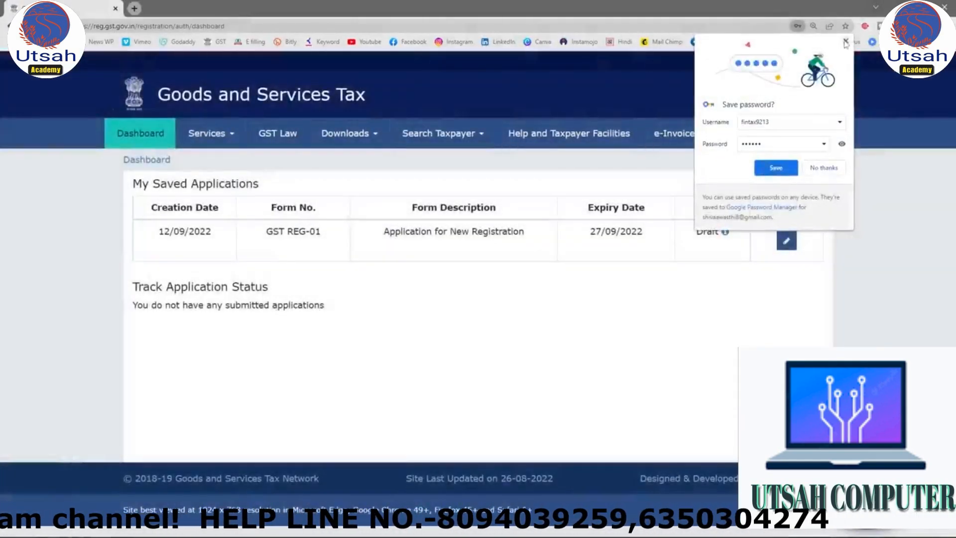
{"action": "left_click", "coordinate": [846, 41]}
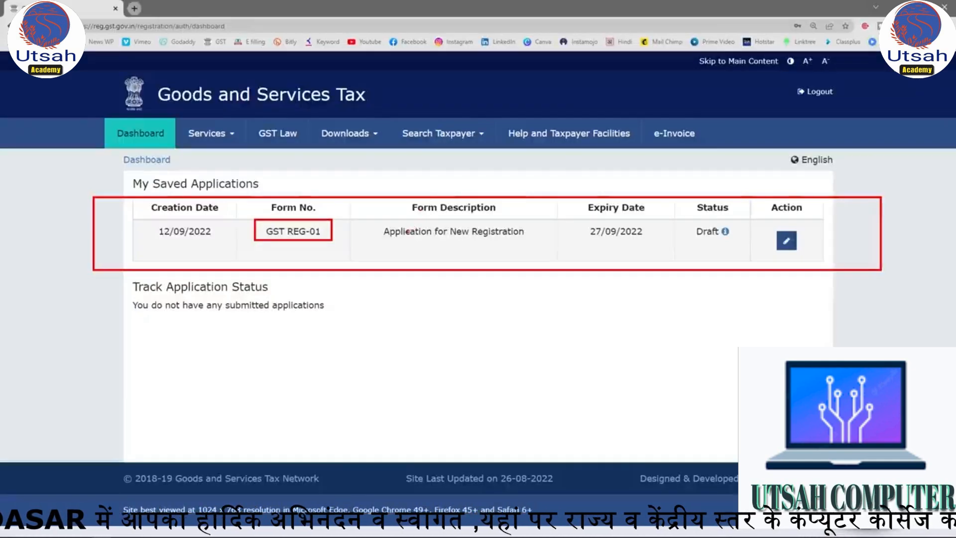
Open the draft GST REG-01 new registration application for editing.
{"action": "mouse_move", "coordinate": [372, 218]}
{"action": "left_mouse_down"}
{"action": "mouse_move", "coordinate": [562, 247]}
{"action": "mouse_move", "coordinate": [597, 225]}
{"action": "mouse_move", "coordinate": [660, 242]}
{"action": "left_mouse_up"}
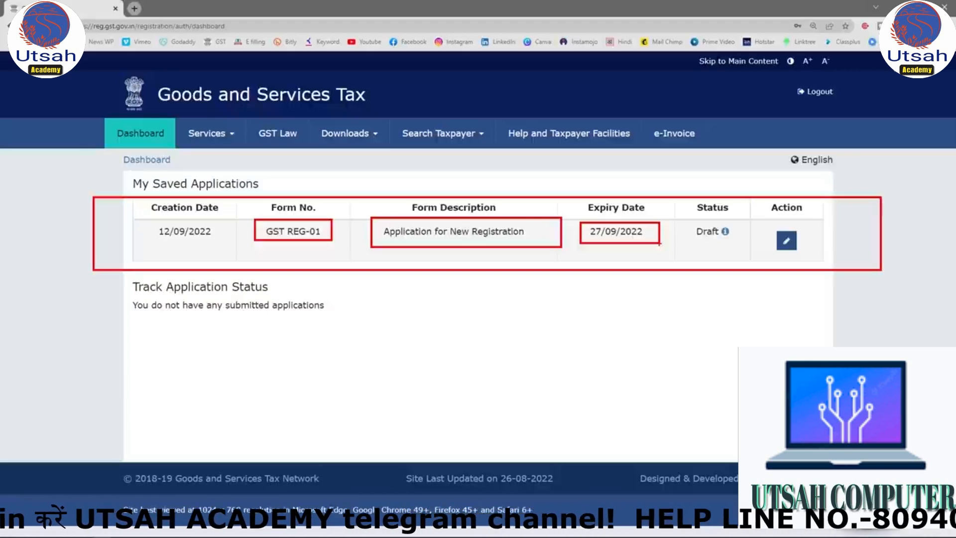
{"action": "mouse_move", "coordinate": [729, 223]}
{"action": "left_mouse_down"}
{"action": "mouse_move", "coordinate": [694, 246]}
{"action": "mouse_move", "coordinate": [690, 228]}
{"action": "left_mouse_up"}
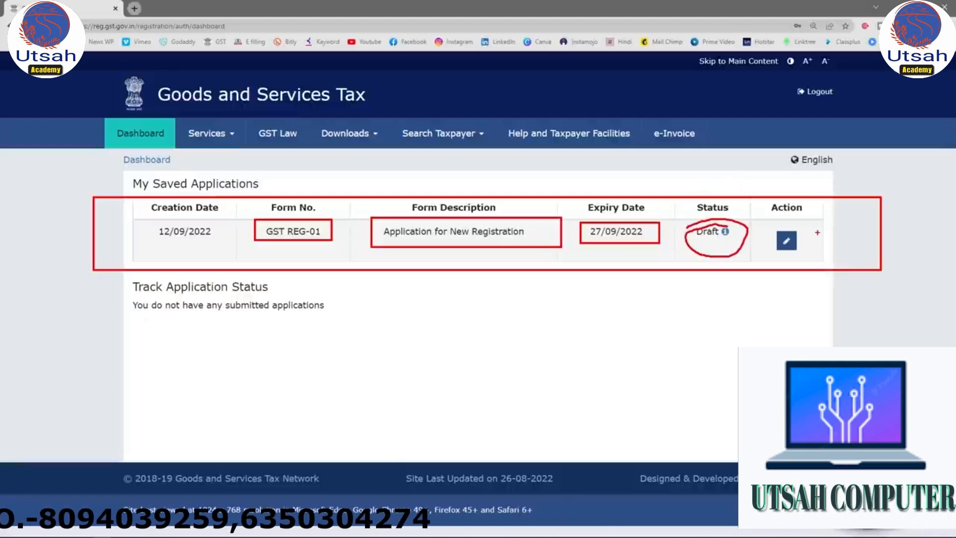
{"action": "left_click", "coordinate": [787, 240]}
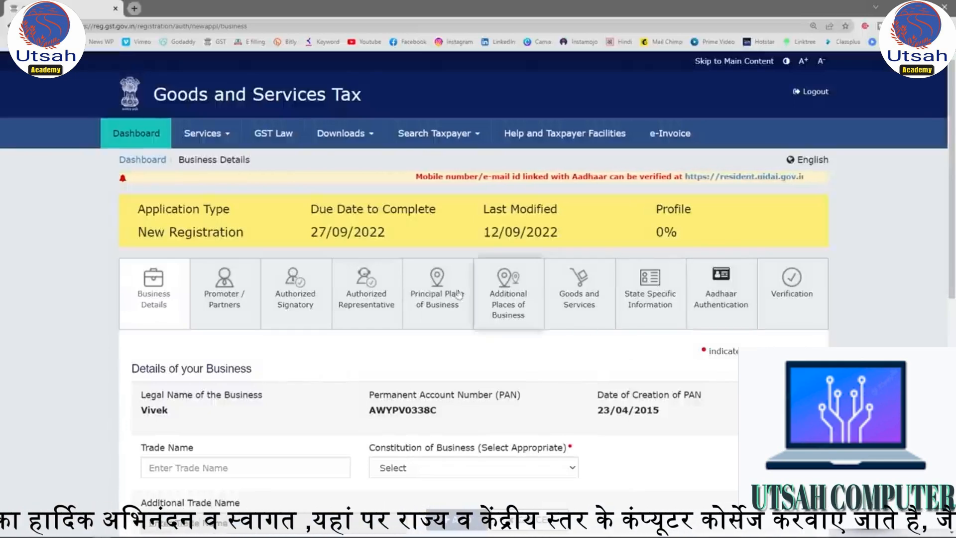
Enter ABC Enterprise as the Trade Name in the business details.
{"action": "key", "text": "ctrl+plus"}
{"action": "scroll", "coordinate": [318, 304], "scroll_direction": "down", "scroll_amount": 3}
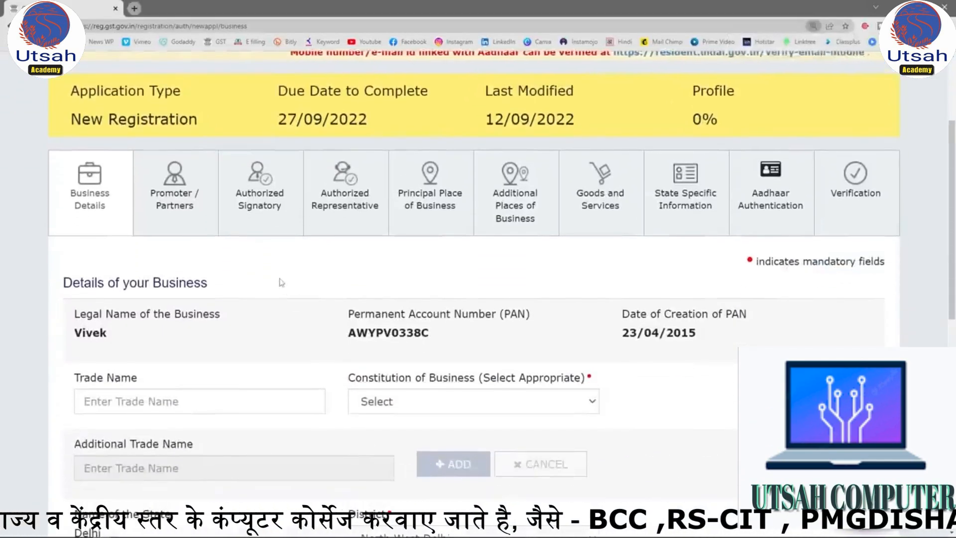
{"action": "scroll", "coordinate": [282, 282], "scroll_direction": "down", "scroll_amount": 1}
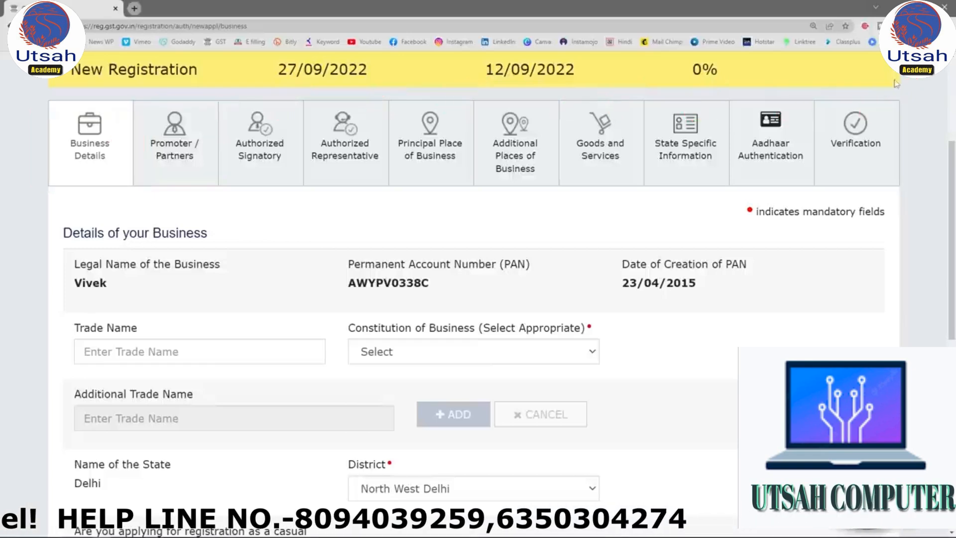
{"action": "scroll", "coordinate": [320, 188], "scroll_direction": "down", "scroll_amount": 3}
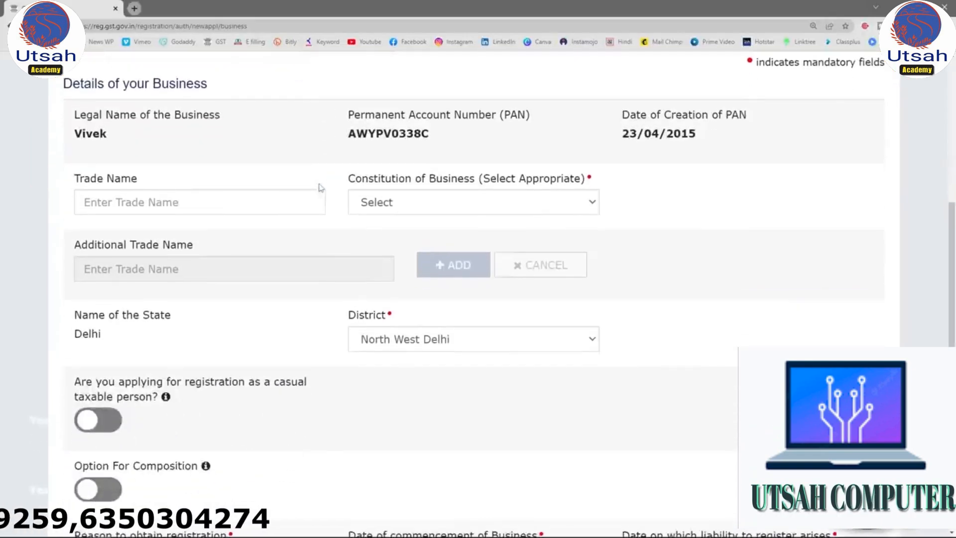
{"action": "scroll", "coordinate": [311, 123], "scroll_direction": "down", "scroll_amount": 1}
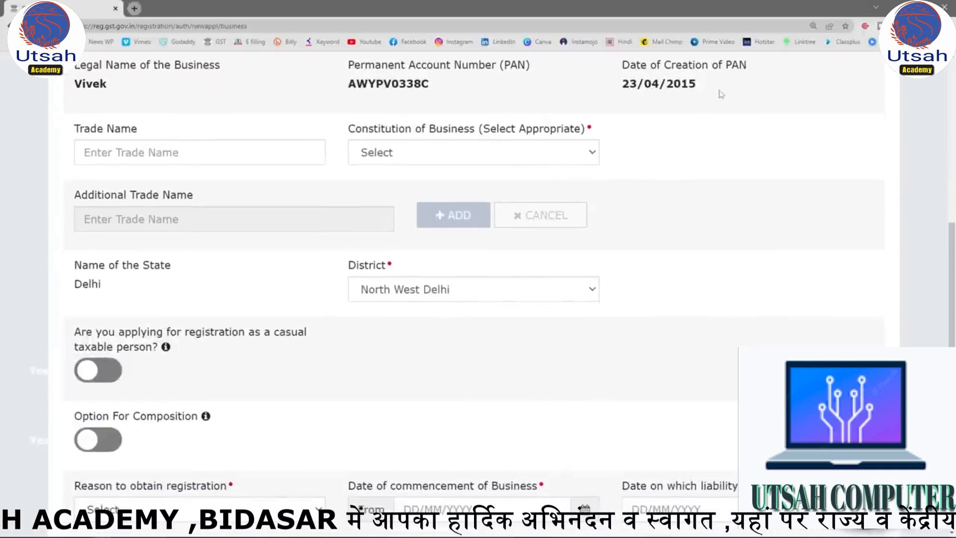
{"action": "scroll", "coordinate": [722, 94], "scroll_direction": "down", "scroll_amount": 1}
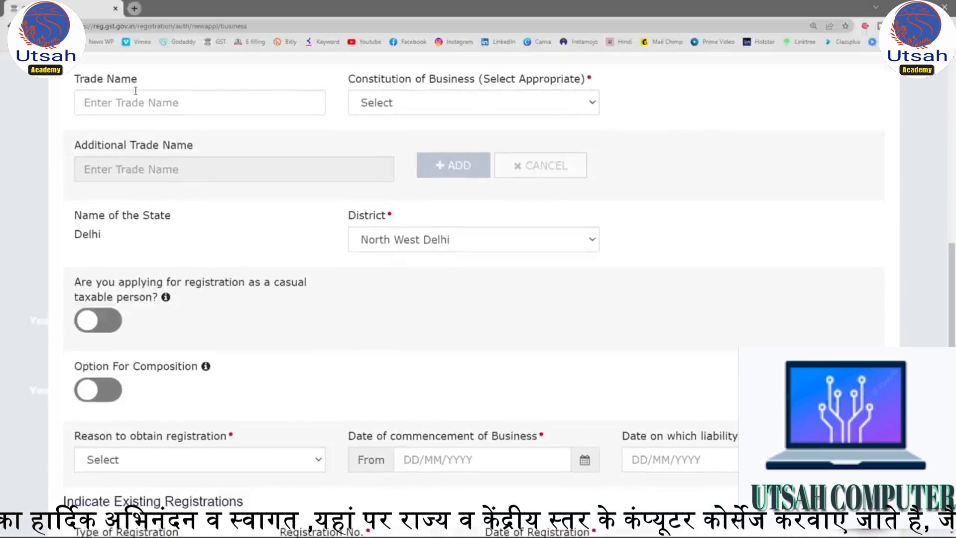
{"action": "left_click", "coordinate": [189, 104]}
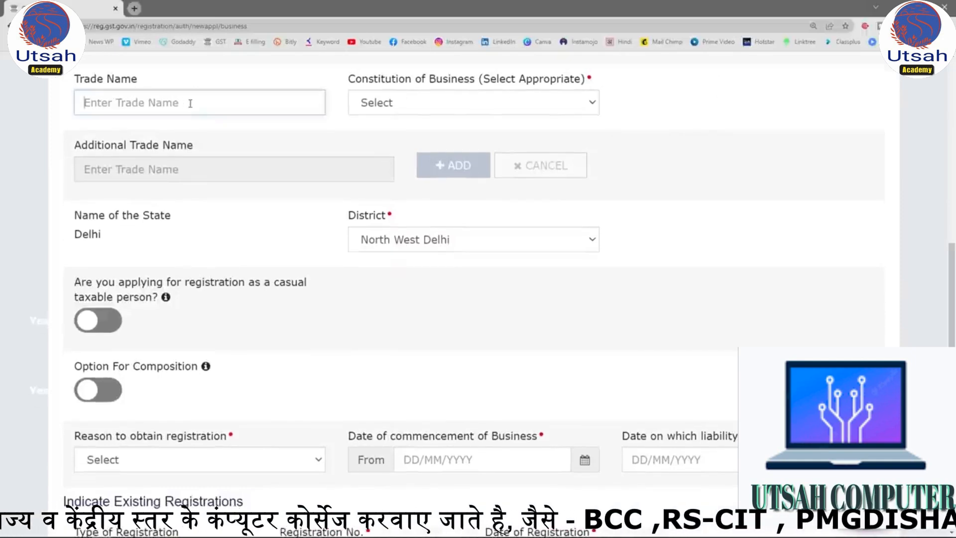
{"action": "type", "text": "ABC"}
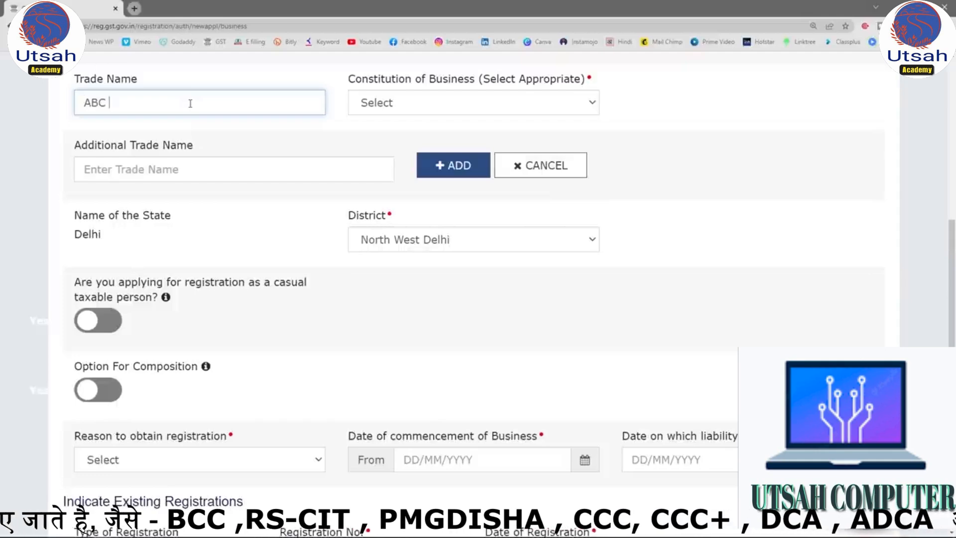
{"action": "type", "text": " Enterprise"}
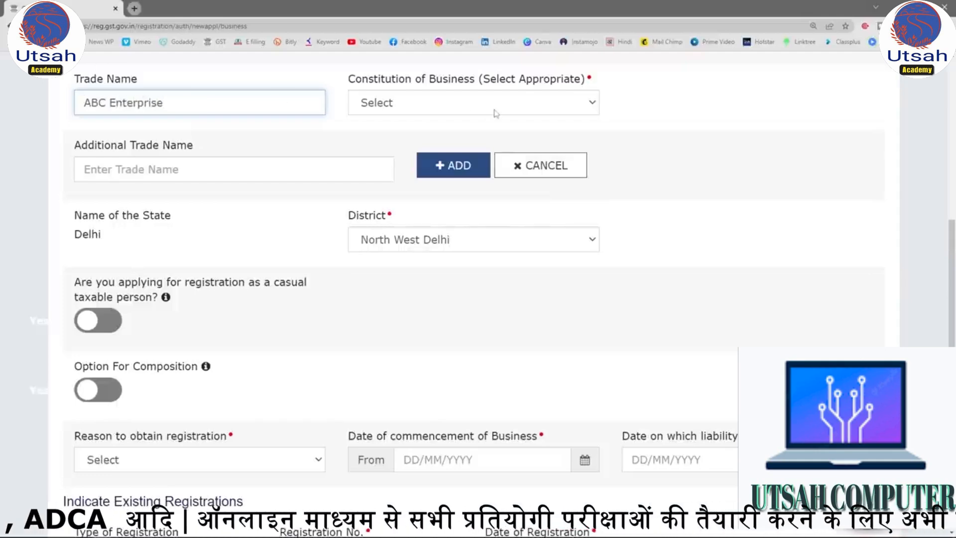
Set the Constitution of Business to Proprietorship.
{"action": "mouse_move", "coordinate": [328, 62]}
{"action": "left_mouse_down"}
{"action": "mouse_move", "coordinate": [687, 143]}
{"action": "mouse_move", "coordinate": [625, 123]}
{"action": "left_mouse_up"}
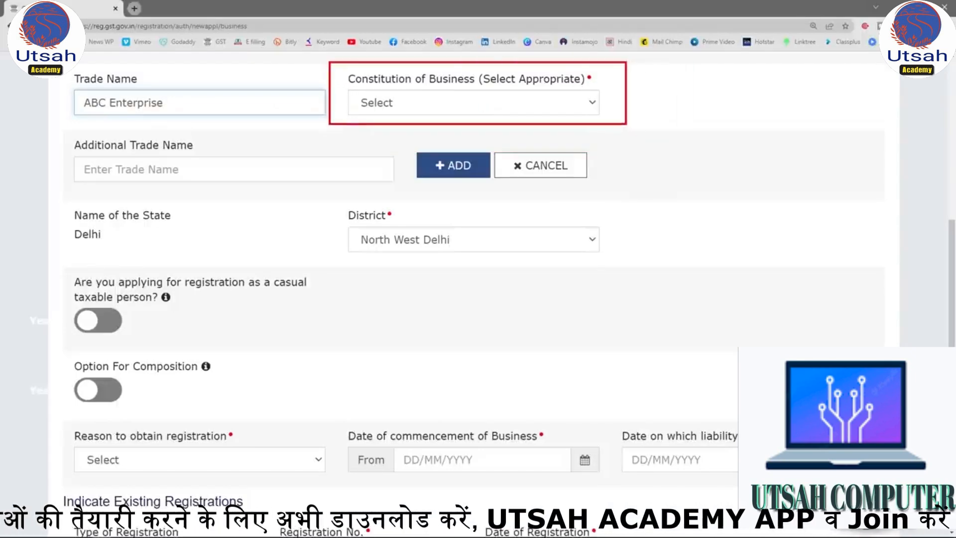
{"action": "left_click", "coordinate": [592, 104]}
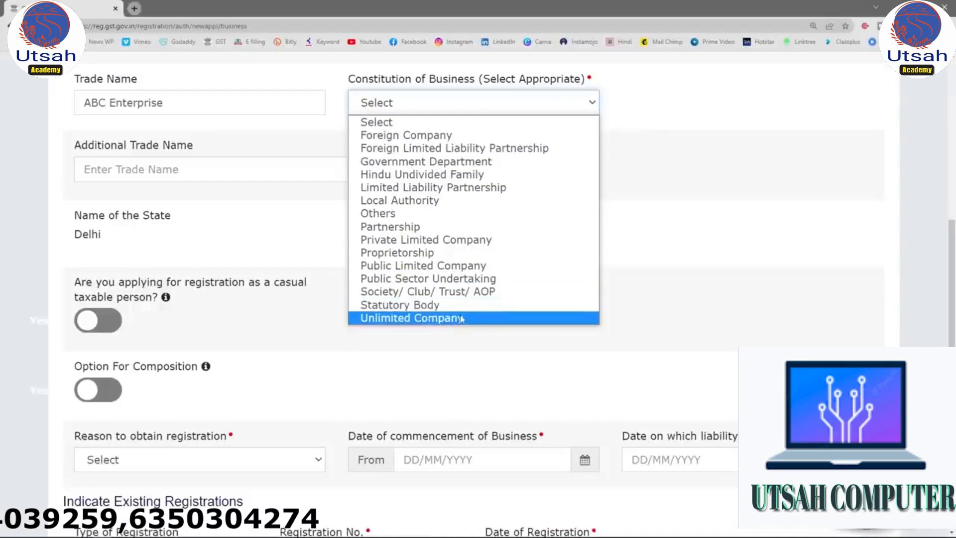
{"action": "left_click", "coordinate": [418, 252]}
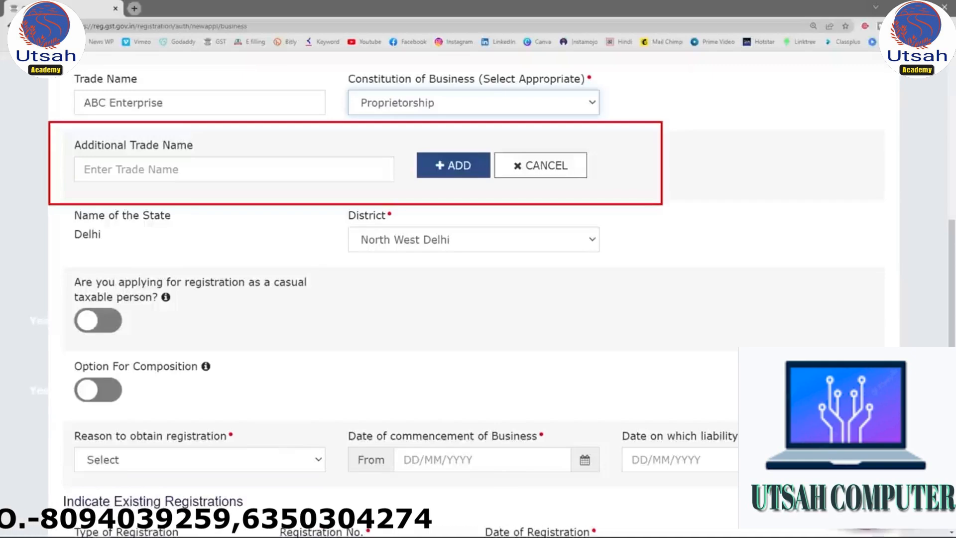
{"action": "left_click_drag", "start_coordinate": [61, 87], "coordinate": [117, 56]}
{"action": "mouse_move", "coordinate": [63, 161]}
{"action": "left_mouse_down"}
{"action": "mouse_move", "coordinate": [69, 139]}
{"action": "mouse_move", "coordinate": [98, 127]}
{"action": "left_mouse_up"}
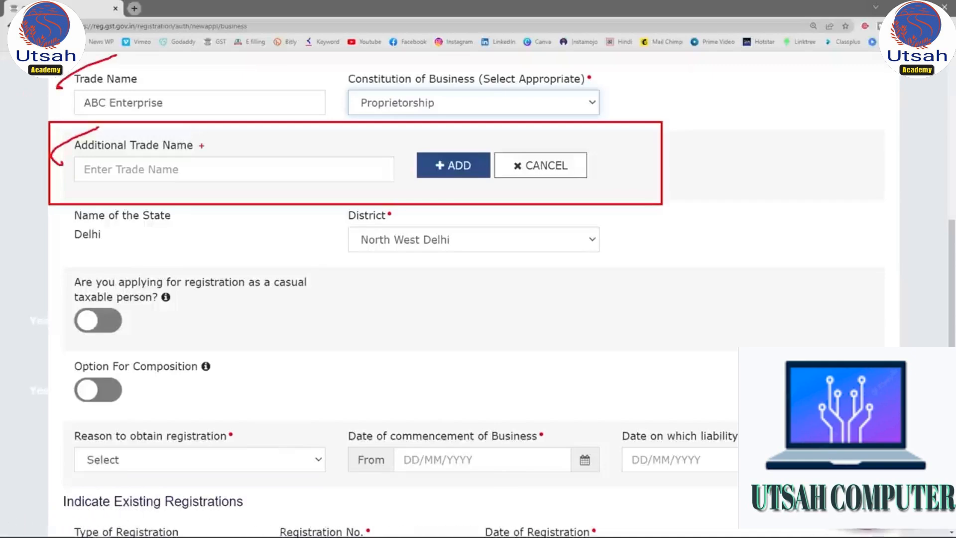
{"action": "left_click_drag", "start_coordinate": [62, 207], "coordinate": [224, 252]}
{"action": "left_click_drag", "start_coordinate": [321, 201], "coordinate": [657, 265]}
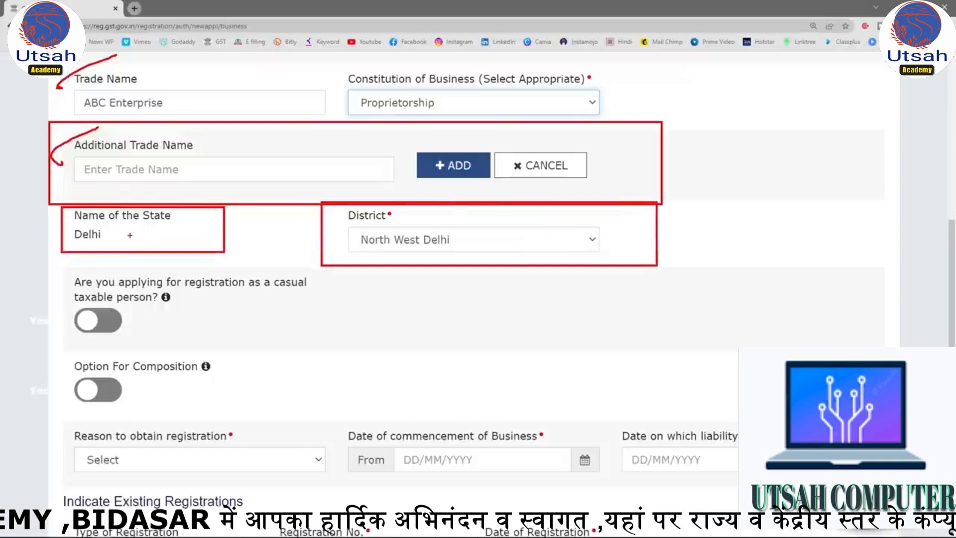
{"action": "mouse_move", "coordinate": [5, 271]}
{"action": "left_mouse_down"}
{"action": "mouse_move", "coordinate": [396, 332]}
{"action": "mouse_move", "coordinate": [403, 349]}
{"action": "left_mouse_up"}
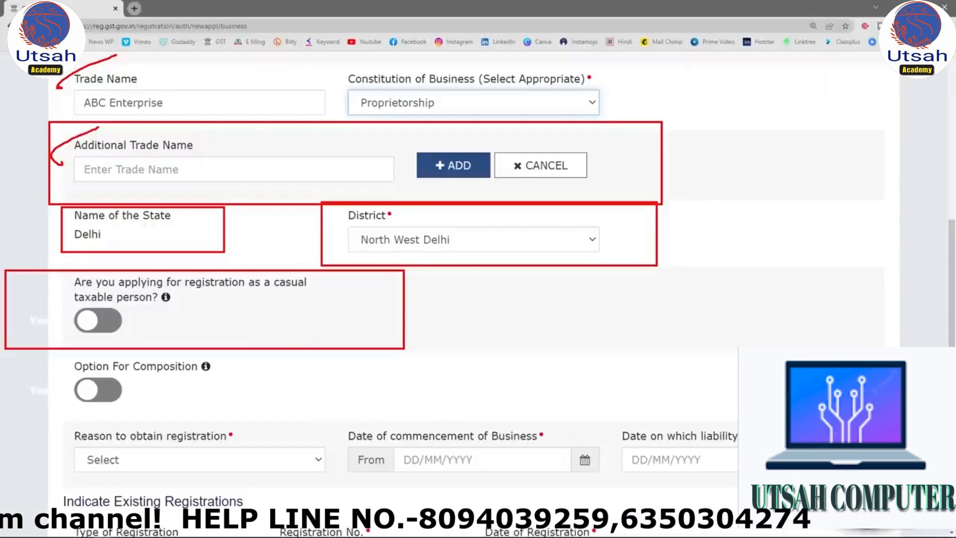
{"action": "mouse_move", "coordinate": [111, 301]}
{"action": "left_mouse_down"}
{"action": "mouse_move", "coordinate": [19, 298]}
{"action": "mouse_move", "coordinate": [140, 313]}
{"action": "mouse_move", "coordinate": [106, 299]}
{"action": "left_mouse_up"}
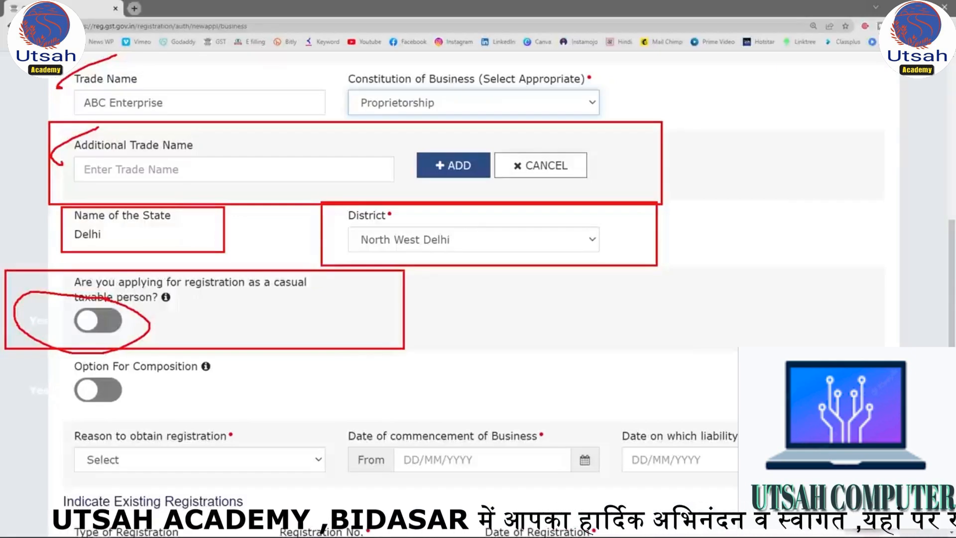
{"action": "left_click_drag", "start_coordinate": [438, 314], "coordinate": [492, 280]}
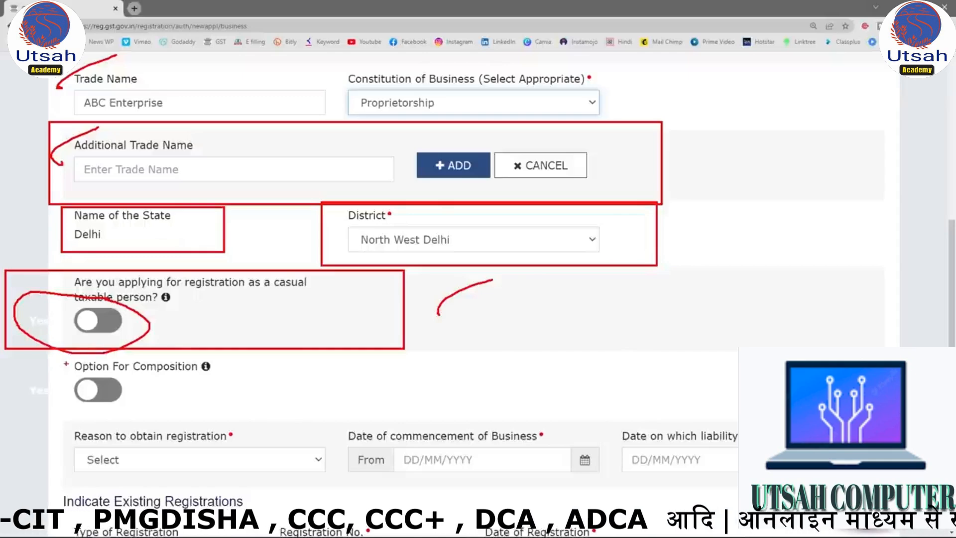
{"action": "mouse_move", "coordinate": [3, 352]}
{"action": "left_mouse_down"}
{"action": "mouse_move", "coordinate": [309, 392]}
{"action": "mouse_move", "coordinate": [402, 419]}
{"action": "left_mouse_up"}
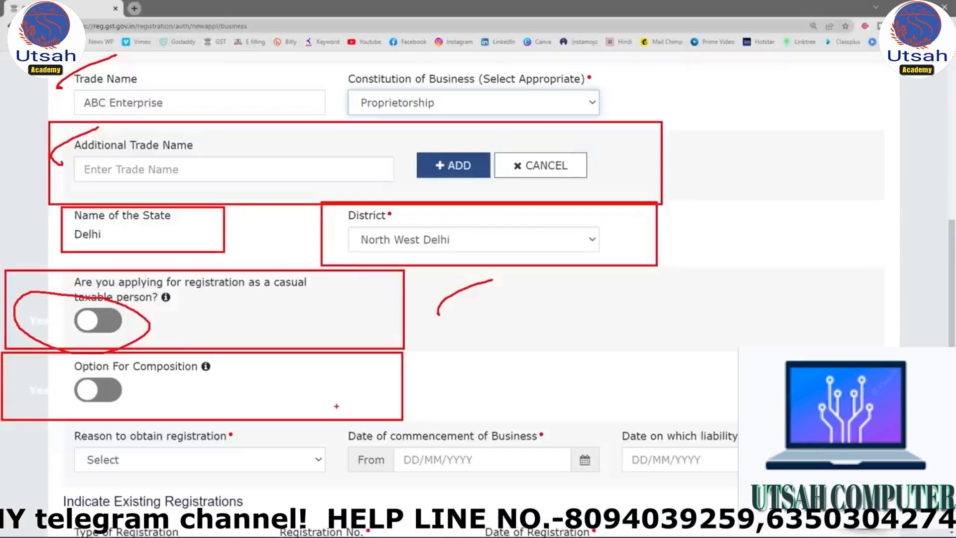
{"action": "left_click_drag", "start_coordinate": [141, 377], "coordinate": [211, 367]}
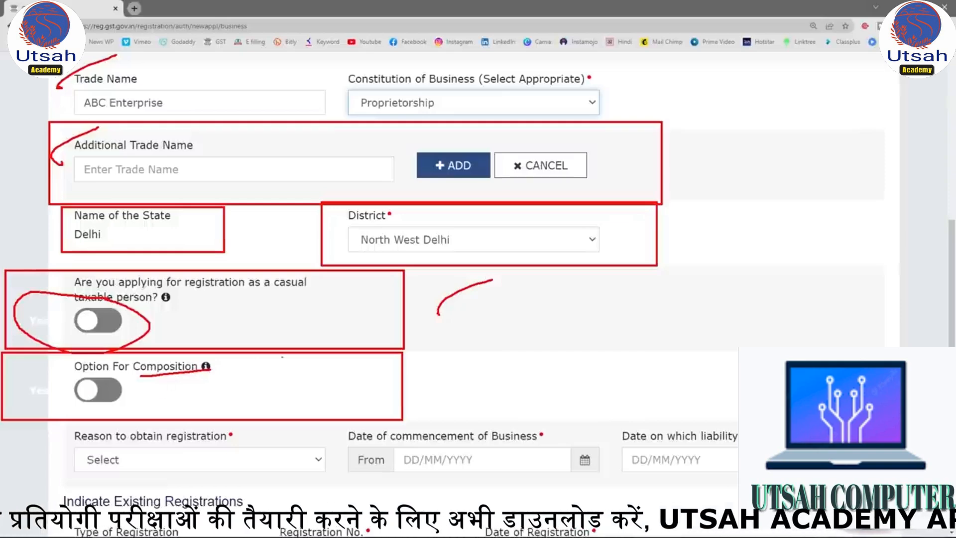
{"action": "scroll", "coordinate": [282, 357], "scroll_direction": "down", "scroll_amount": 3}
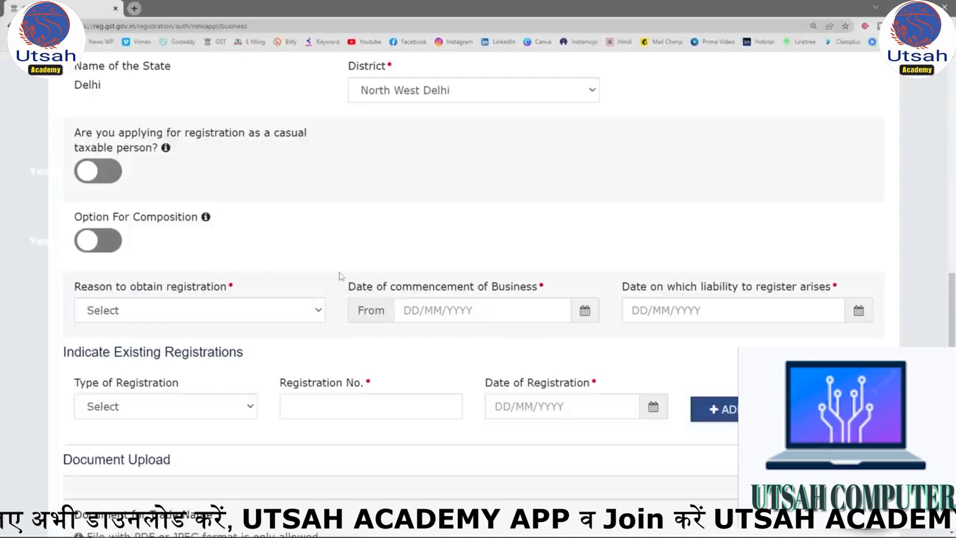
Set the reason to obtain registration to Voluntary Basis and the date of commencement of business to 12/09/2022.
{"action": "mouse_move", "coordinate": [32, 277]}
{"action": "left_mouse_down"}
{"action": "mouse_move", "coordinate": [343, 280]}
{"action": "mouse_move", "coordinate": [925, 342]}
{"action": "left_mouse_up"}
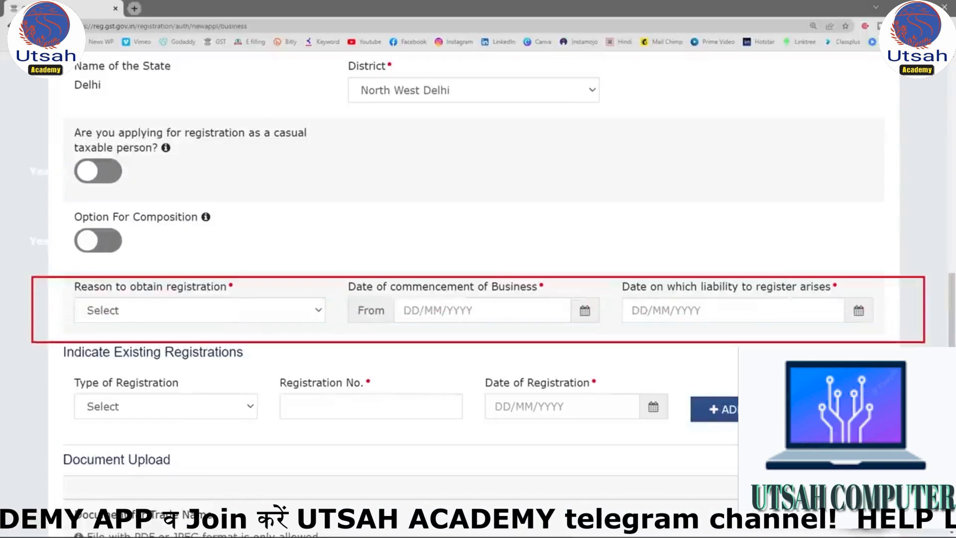
{"action": "left_click", "coordinate": [306, 311]}
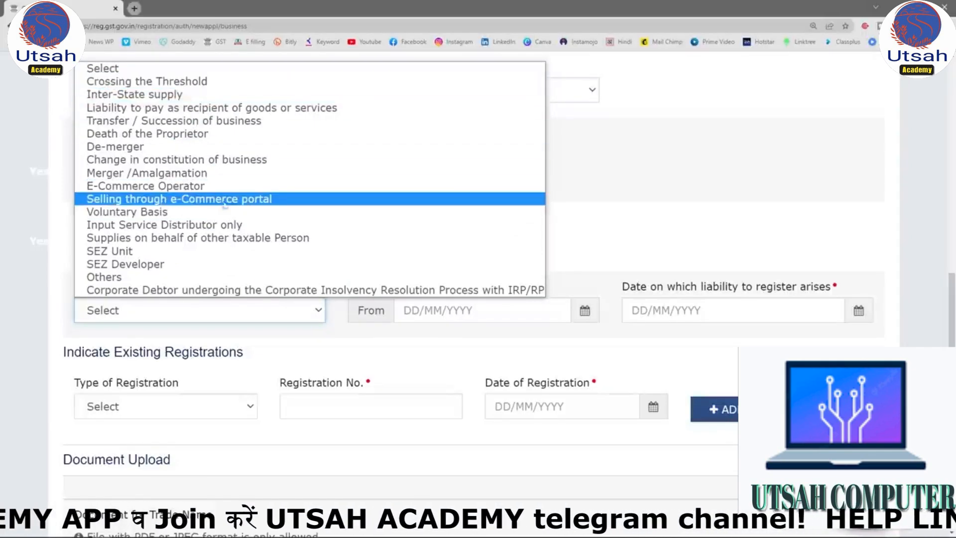
{"action": "left_click", "coordinate": [174, 213]}
{"action": "mouse_move", "coordinate": [204, 222]}
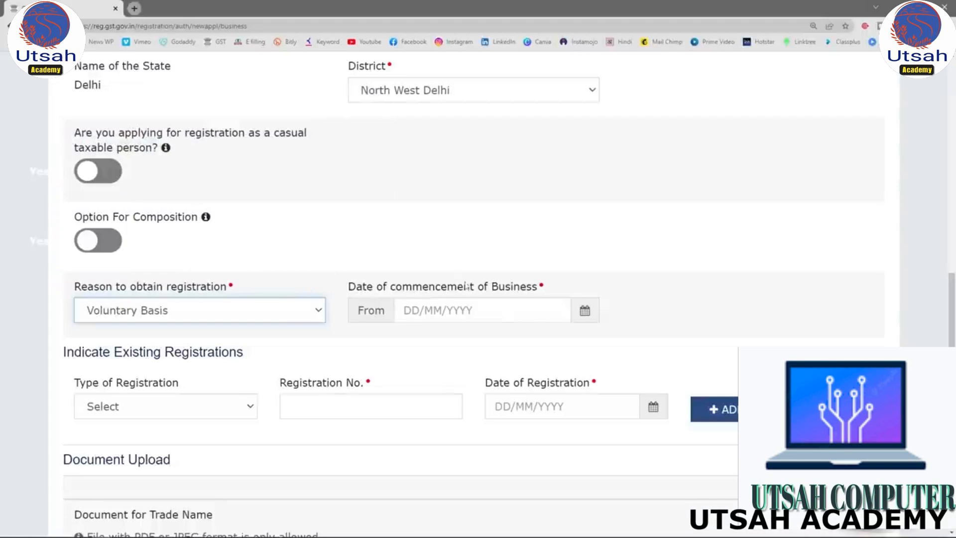
{"action": "left_click", "coordinate": [586, 313]}
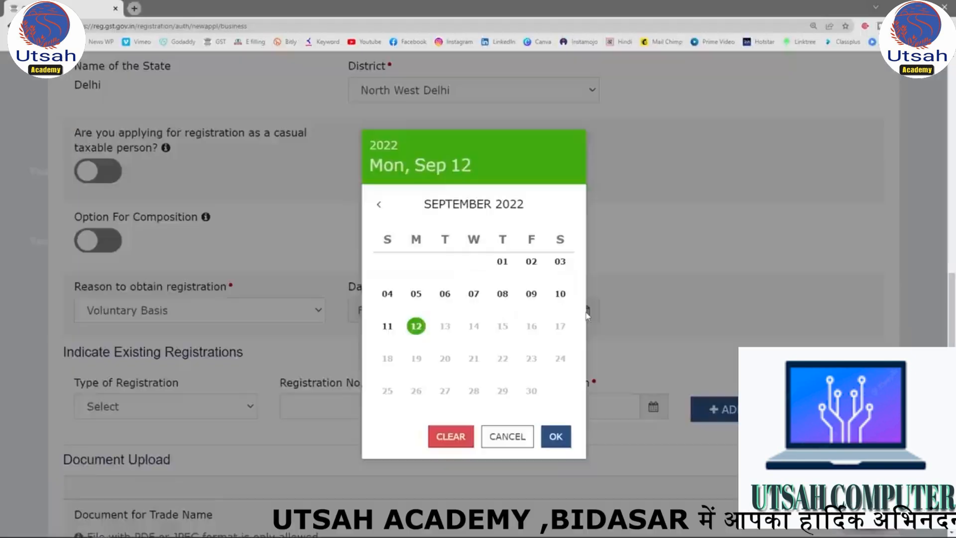
{"action": "left_click", "coordinate": [424, 329]}
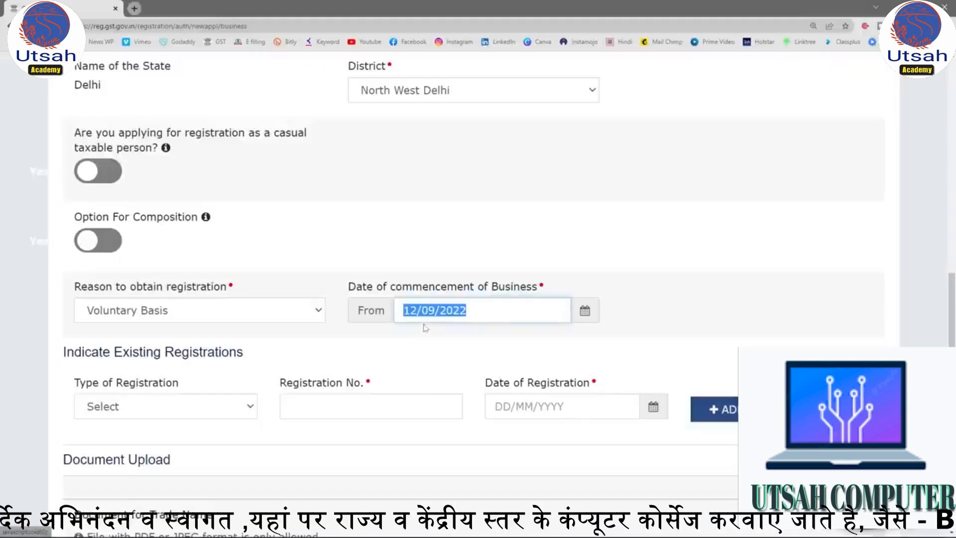
{"action": "scroll", "coordinate": [616, 293], "scroll_direction": "down", "scroll_amount": 2}
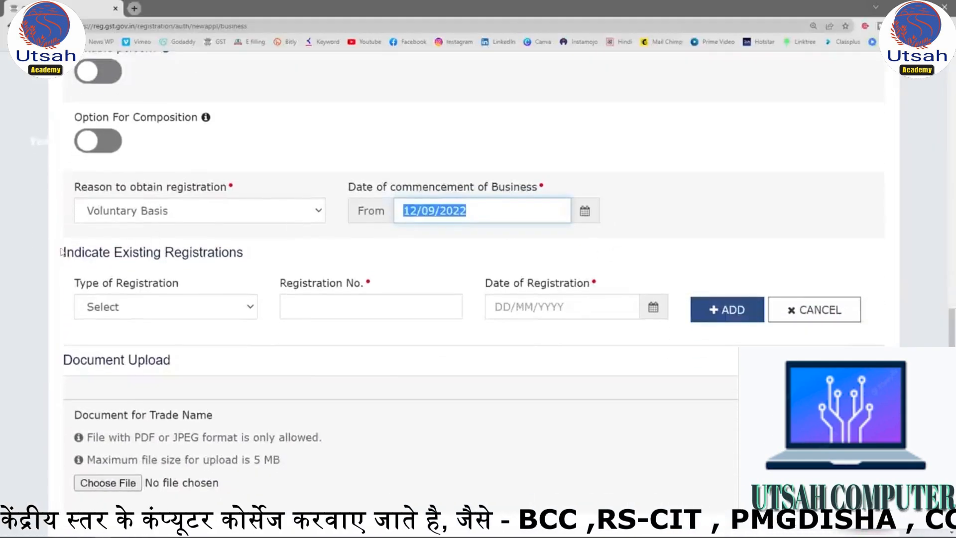
{"action": "left_click_drag", "start_coordinate": [74, 252], "coordinate": [252, 255]}
{"action": "left_click_drag", "start_coordinate": [58, 255], "coordinate": [267, 256]}
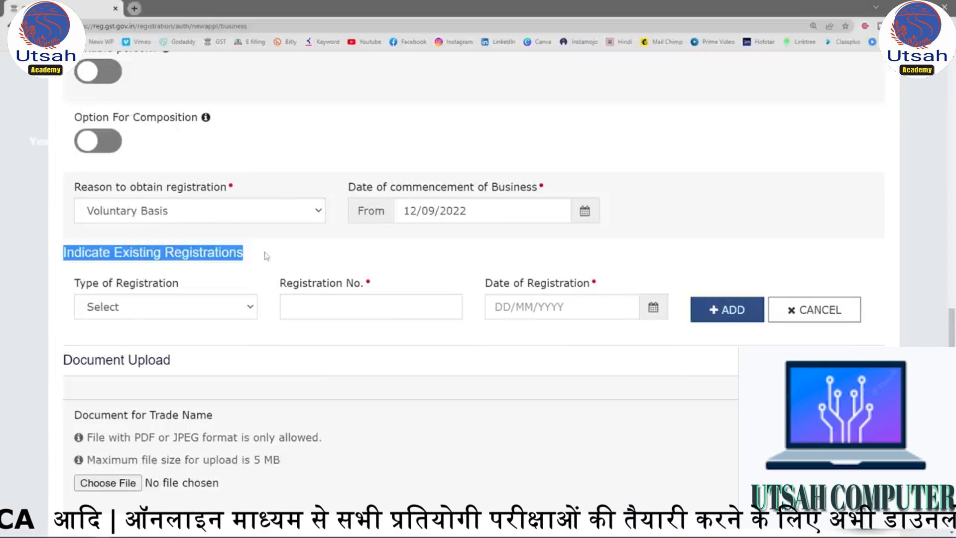
{"action": "left_click", "coordinate": [231, 312]}
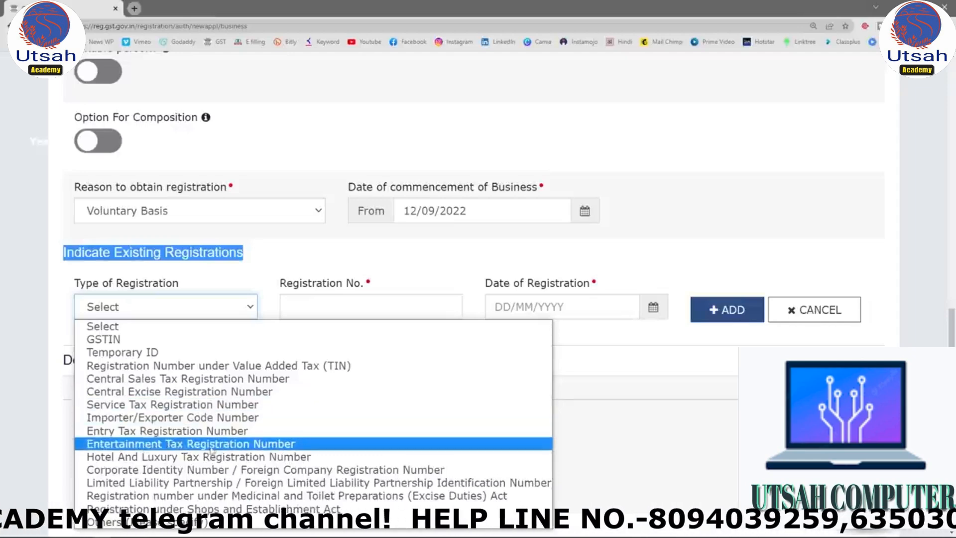
{"action": "left_click", "coordinate": [223, 482]}
{"action": "left_click", "coordinate": [381, 306]}
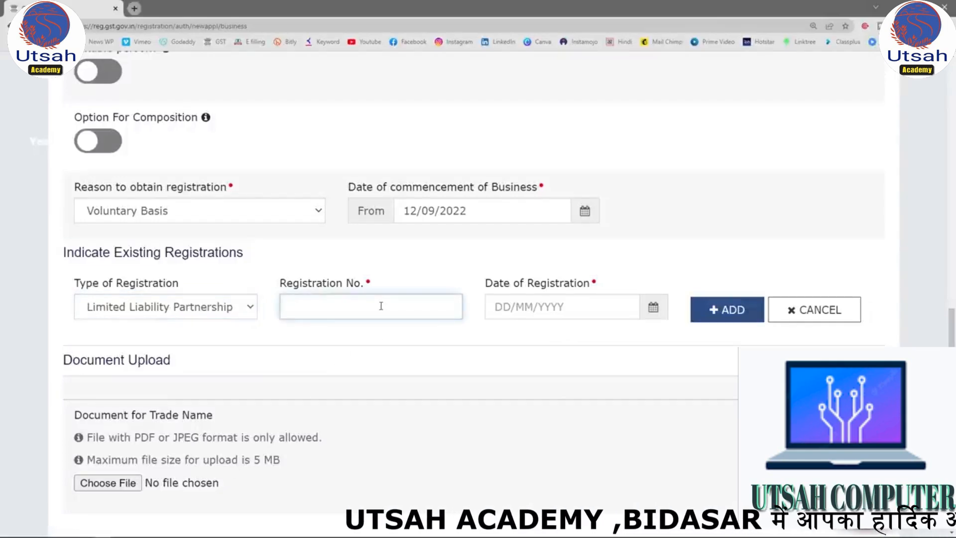
{"action": "left_click", "coordinate": [565, 306]}
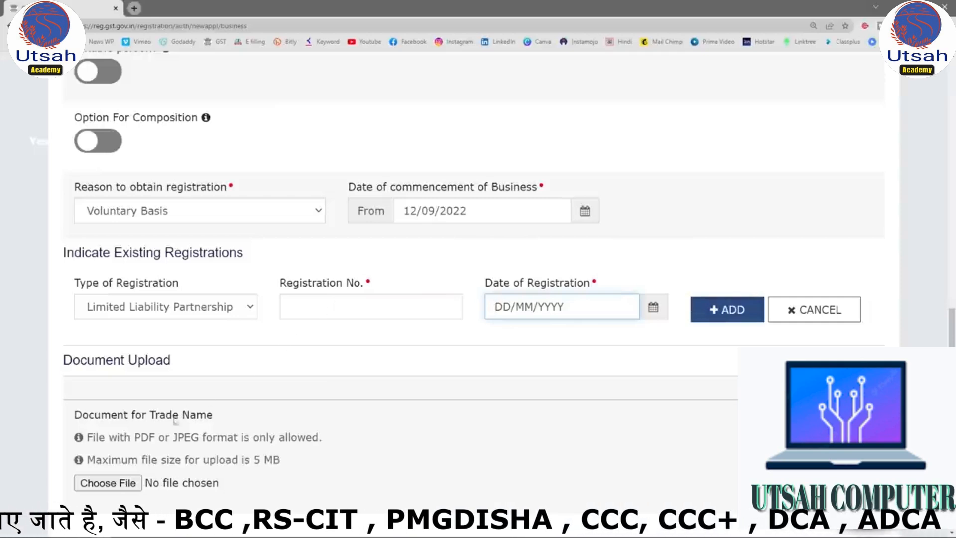
{"action": "left_click", "coordinate": [233, 308]}
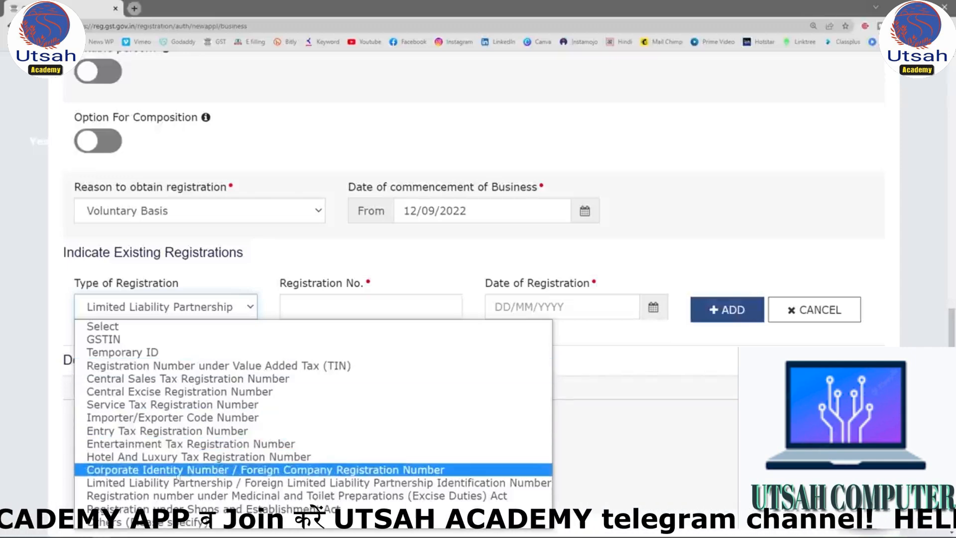
{"action": "left_click", "coordinate": [165, 470]}
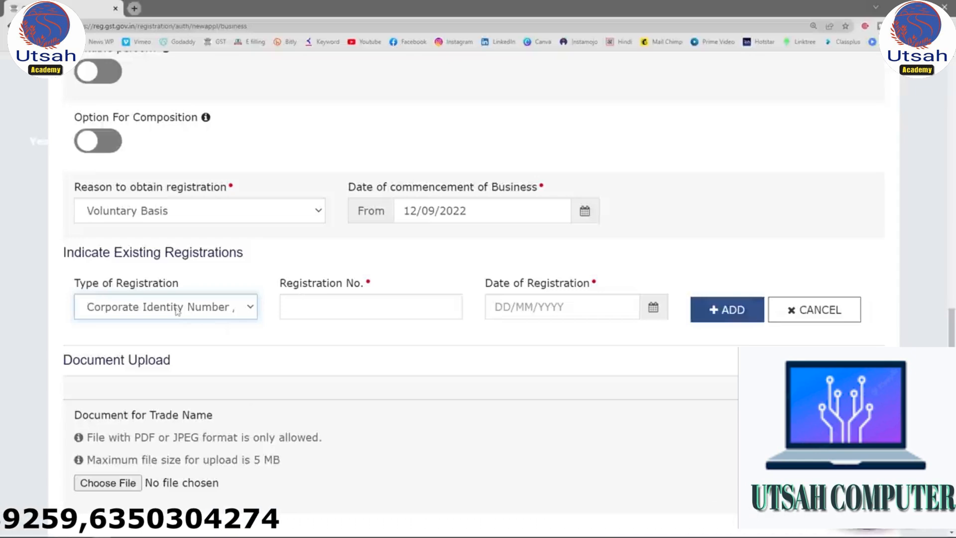
{"action": "left_click", "coordinate": [327, 307]}
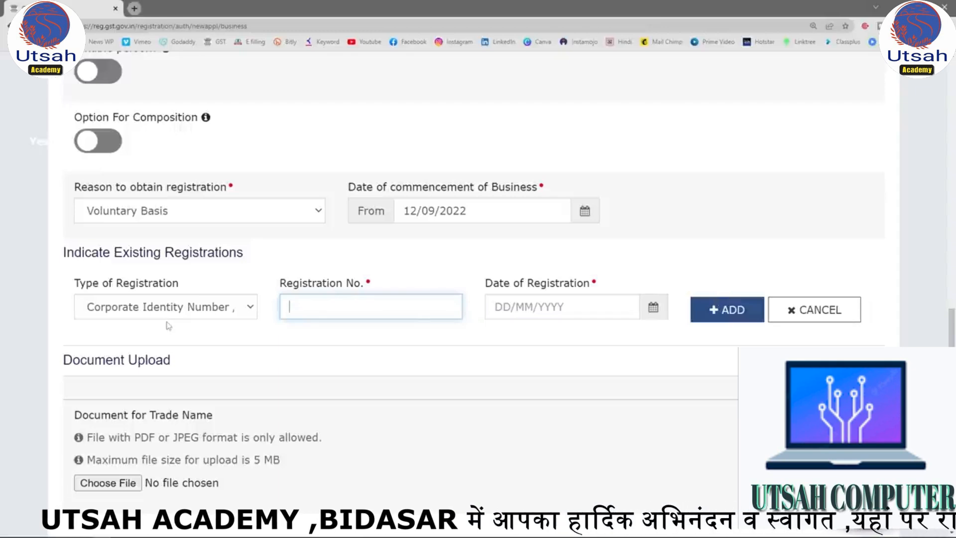
{"action": "left_click", "coordinate": [238, 312]}
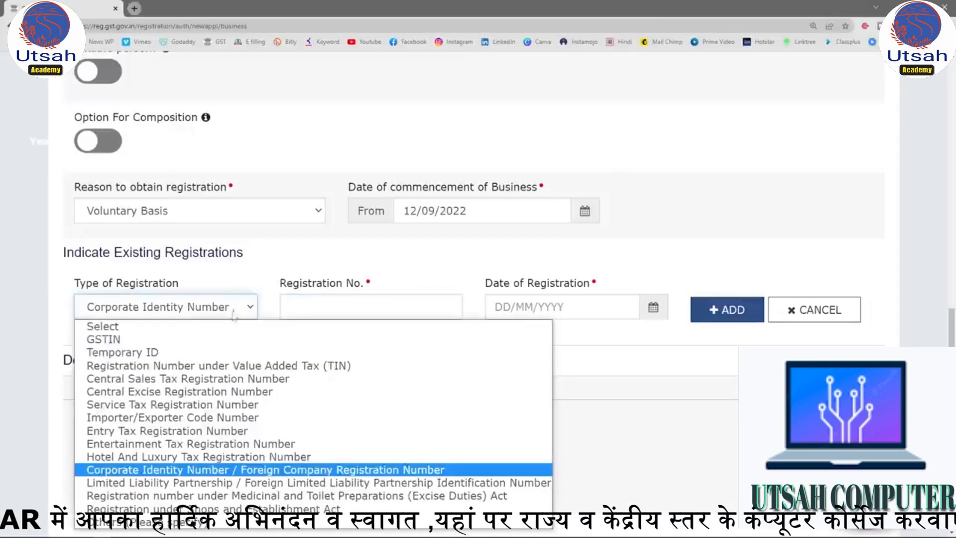
{"action": "left_click", "coordinate": [209, 329]}
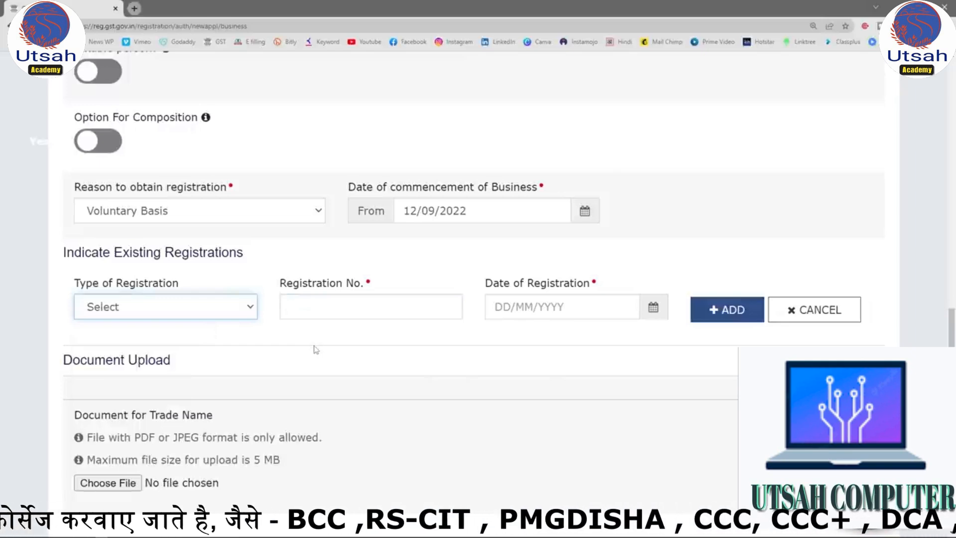
Review the completed business details, save them and continue to the Promoter / Partners section.
{"action": "scroll", "coordinate": [319, 348], "scroll_direction": "down", "scroll_amount": 2}
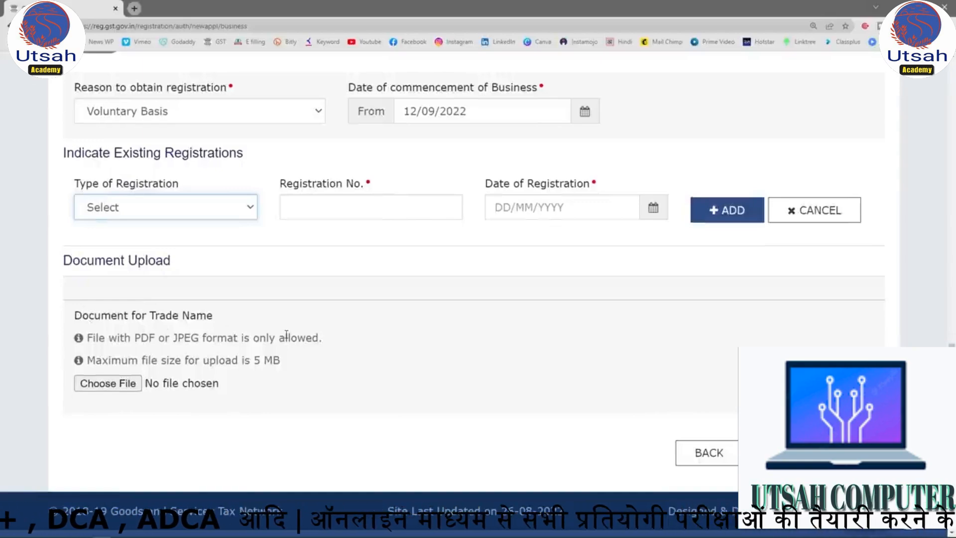
{"action": "scroll", "coordinate": [287, 335], "scroll_direction": "up", "scroll_amount": 15}
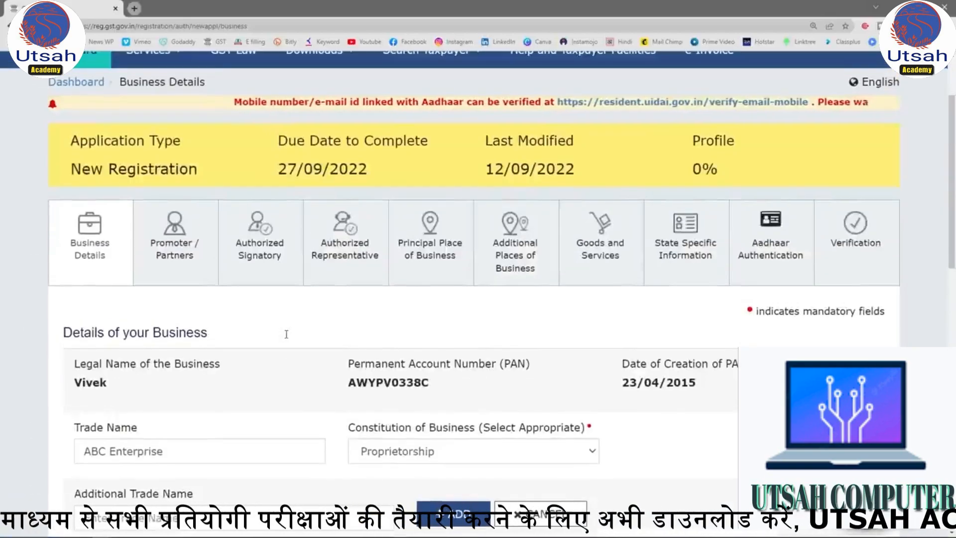
{"action": "scroll", "coordinate": [148, 310], "scroll_direction": "down", "scroll_amount": 3}
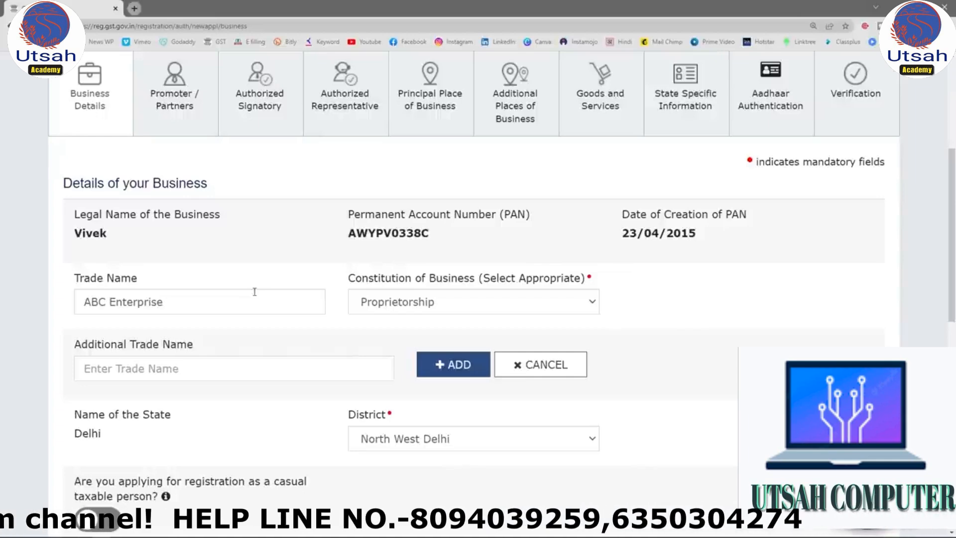
{"action": "scroll", "coordinate": [255, 292], "scroll_direction": "down", "scroll_amount": 10}
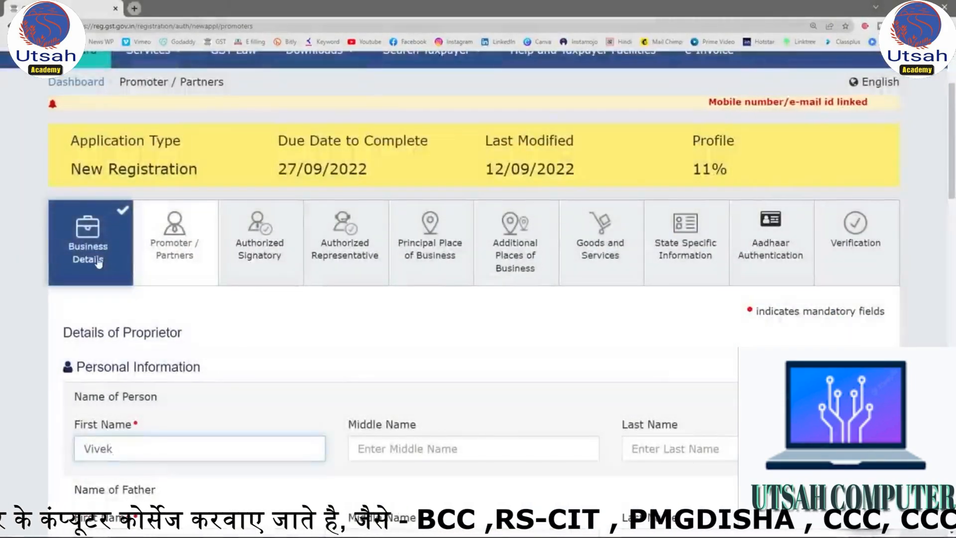
Examine the proprietor's personal information fields, including father's name, date of birth, mobile number, email address, gender and telephone number.
{"action": "scroll", "coordinate": [99, 263], "scroll_direction": "down", "scroll_amount": 2}
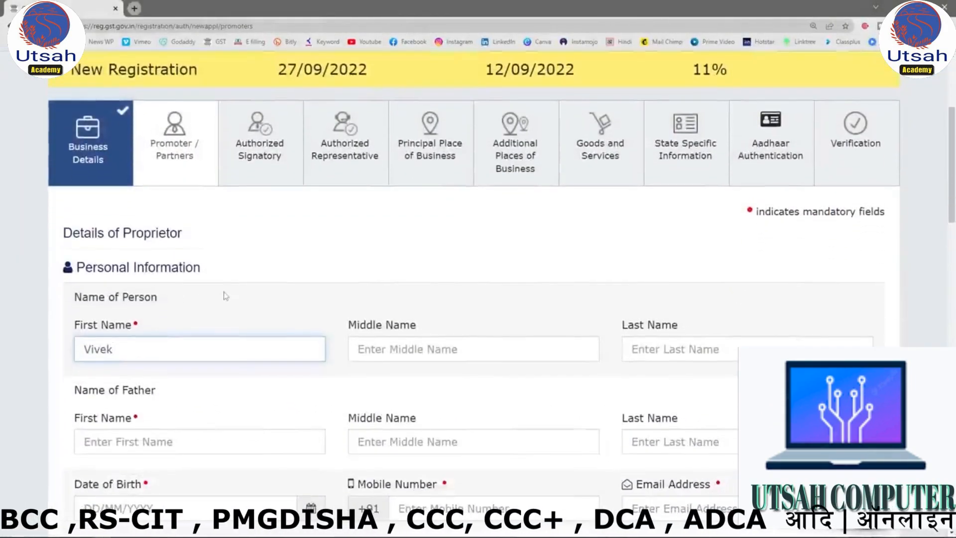
{"action": "scroll", "coordinate": [287, 308], "scroll_direction": "down", "scroll_amount": 2}
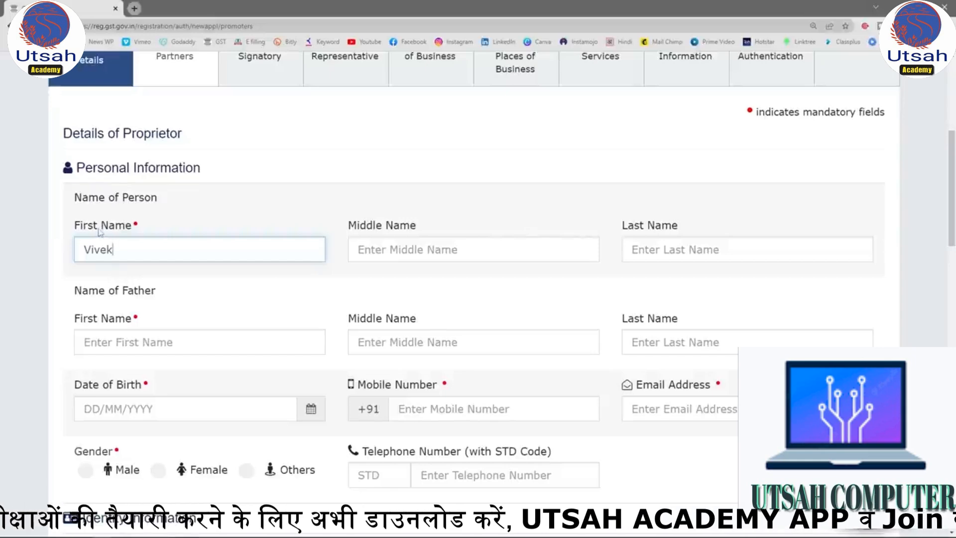
{"action": "scroll", "coordinate": [100, 231], "scroll_direction": "down", "scroll_amount": 1}
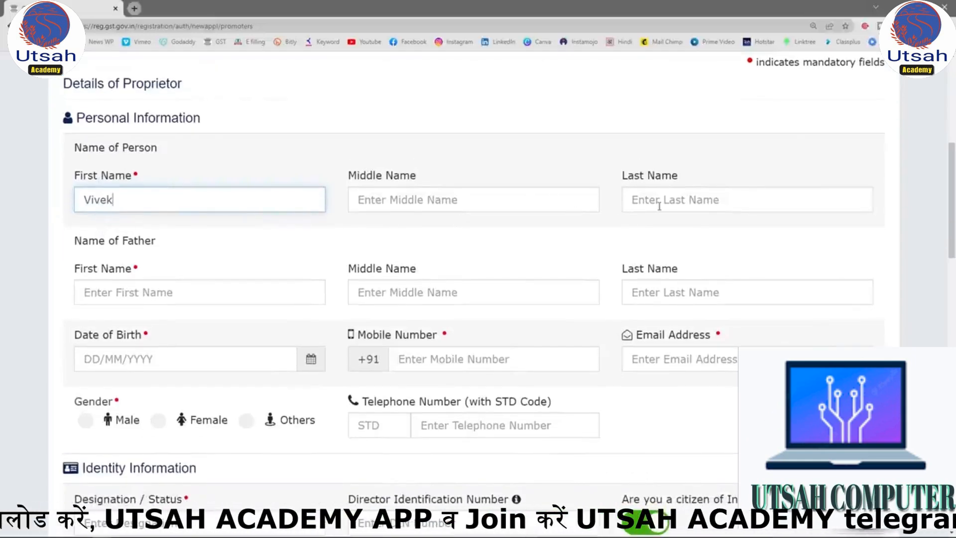
{"action": "scroll", "coordinate": [659, 205], "scroll_direction": "down", "scroll_amount": 1}
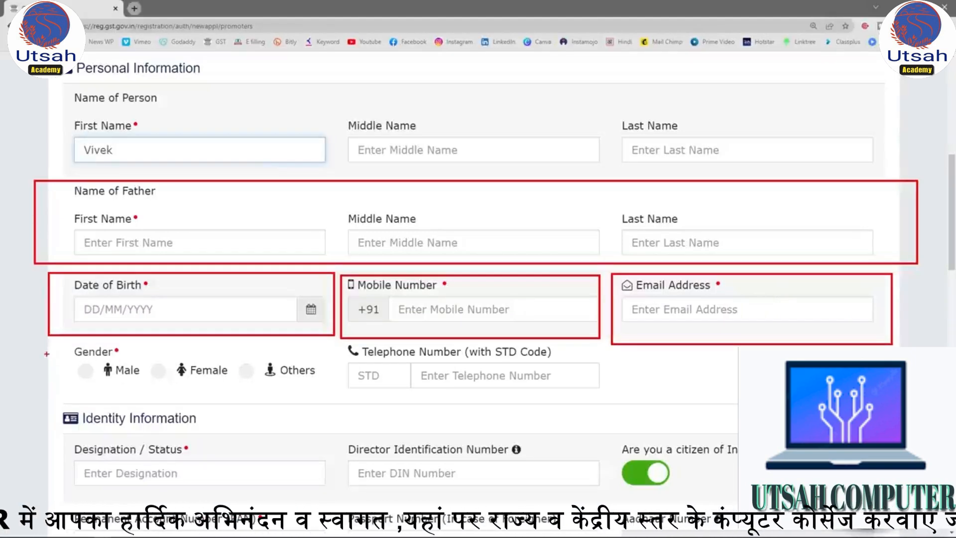
{"action": "mouse_move", "coordinate": [42, 345]}
{"action": "left_mouse_down"}
{"action": "mouse_move", "coordinate": [165, 348]}
{"action": "mouse_move", "coordinate": [330, 386]}
{"action": "mouse_move", "coordinate": [339, 398]}
{"action": "left_mouse_up"}
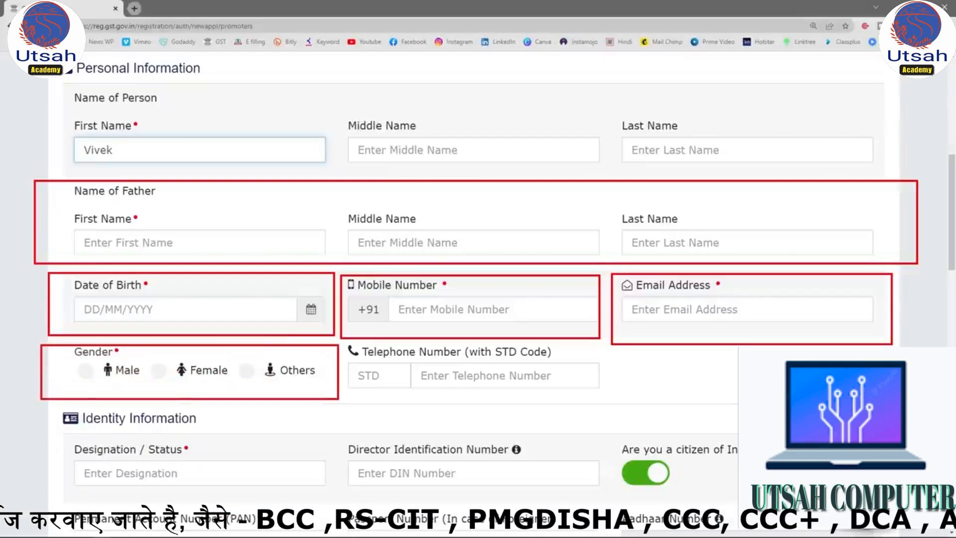
{"action": "mouse_move", "coordinate": [342, 339]}
{"action": "left_mouse_down"}
{"action": "mouse_move", "coordinate": [601, 386]}
{"action": "mouse_move", "coordinate": [615, 409]}
{"action": "left_mouse_up"}
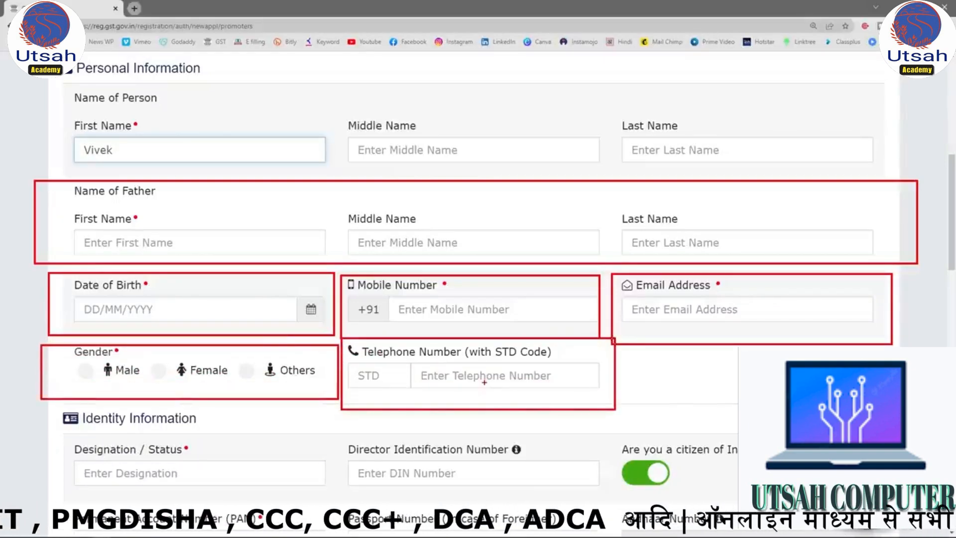
{"action": "key", "text": "Escape"}
Examine the proprietor's identity information fields, including designation, director identification number and permanent account number.
{"action": "scroll", "coordinate": [484, 378], "scroll_direction": "down", "scroll_amount": 3}
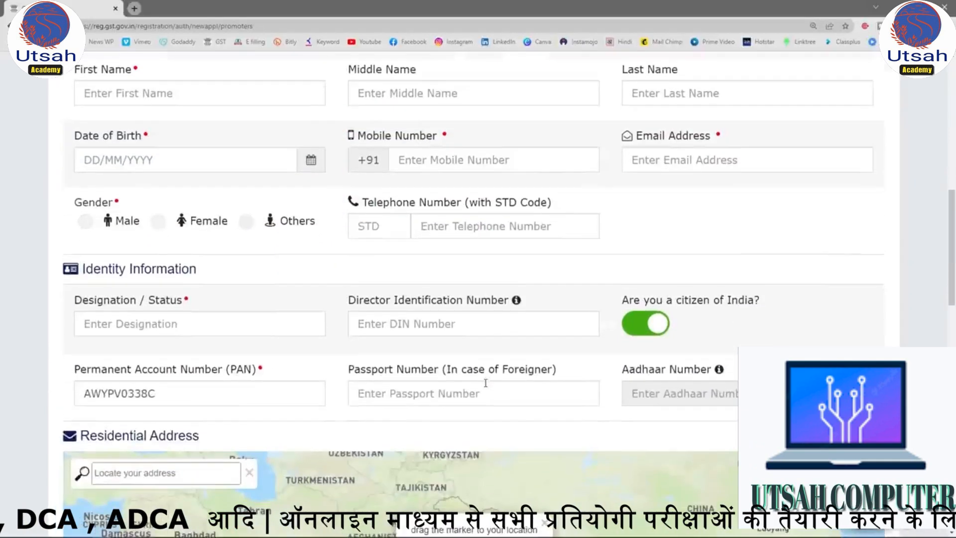
{"action": "scroll", "coordinate": [326, 330], "scroll_direction": "down", "scroll_amount": 2}
{"action": "scroll", "coordinate": [325, 330], "scroll_direction": "up", "scroll_amount": 1}
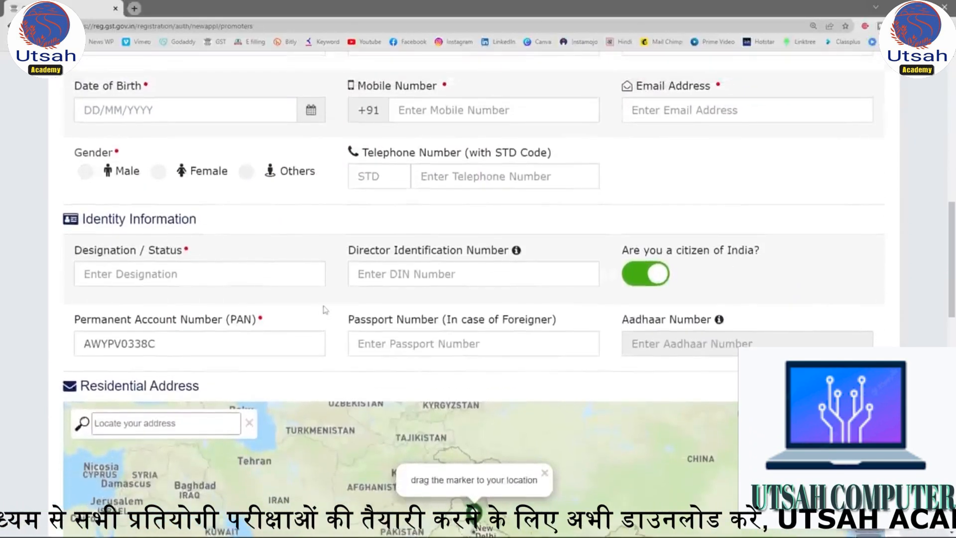
{"action": "left_click_drag", "start_coordinate": [45, 237], "coordinate": [343, 300]}
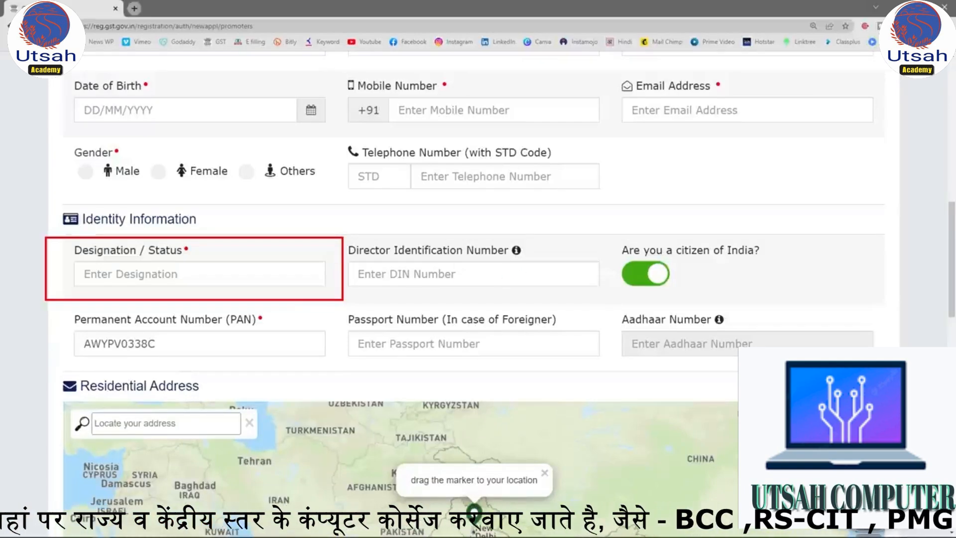
{"action": "mouse_move", "coordinate": [458, 231]}
{"action": "left_mouse_down"}
{"action": "mouse_move", "coordinate": [354, 244]}
{"action": "mouse_move", "coordinate": [551, 288]}
{"action": "mouse_move", "coordinate": [510, 242]}
{"action": "mouse_move", "coordinate": [421, 246]}
{"action": "left_mouse_up"}
{"action": "mouse_move", "coordinate": [494, 236]}
{"action": "left_mouse_down"}
{"action": "mouse_move", "coordinate": [473, 277]}
{"action": "mouse_move", "coordinate": [453, 289]}
{"action": "left_mouse_up"}
{"action": "left_click_drag", "start_coordinate": [446, 253], "coordinate": [517, 273]}
{"action": "key", "text": "Escape"}
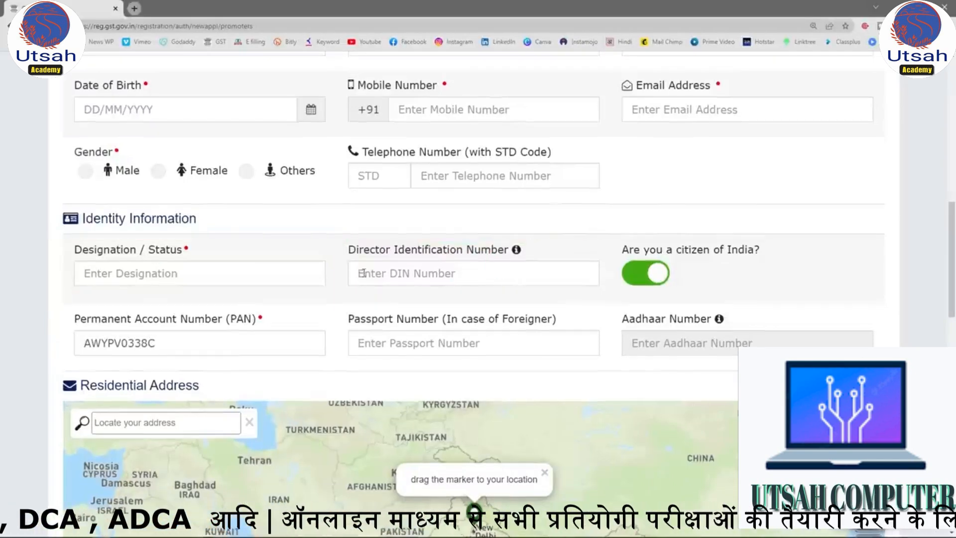
{"action": "scroll", "coordinate": [363, 273], "scroll_direction": "down", "scroll_amount": 2}
{"action": "scroll", "coordinate": [235, 271], "scroll_direction": "down", "scroll_amount": 2}
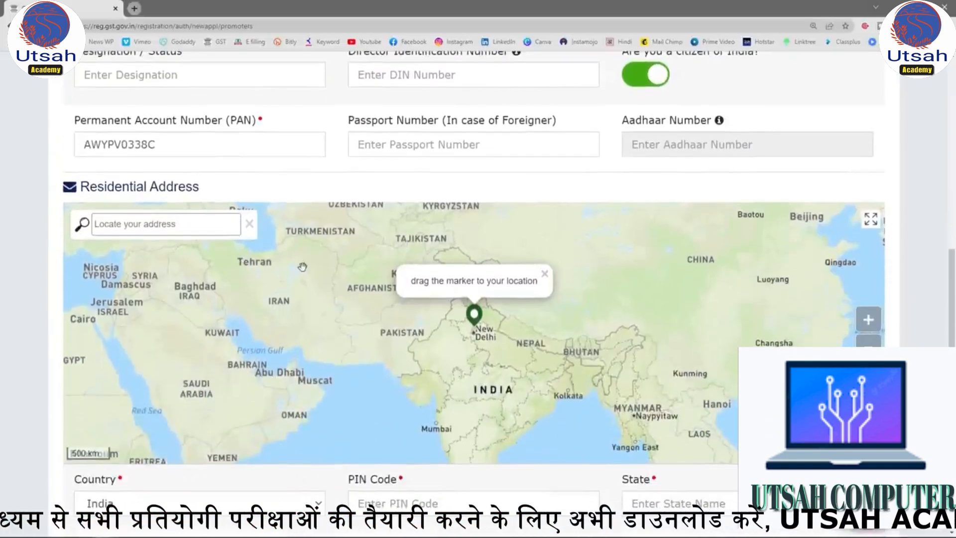
{"action": "left_click_drag", "start_coordinate": [206, 144], "coordinate": [70, 144]}
Search the residential address map for the proprietor's postal code and pick the matching New Delhi, Delhi result.
{"action": "scroll", "coordinate": [332, 185], "scroll_direction": "down", "scroll_amount": 2}
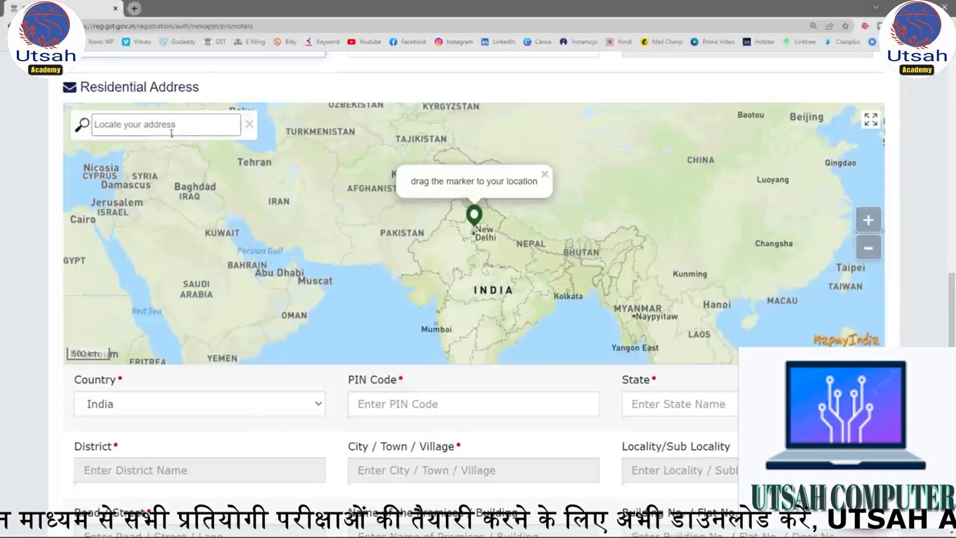
{"action": "left_click", "coordinate": [147, 125]}
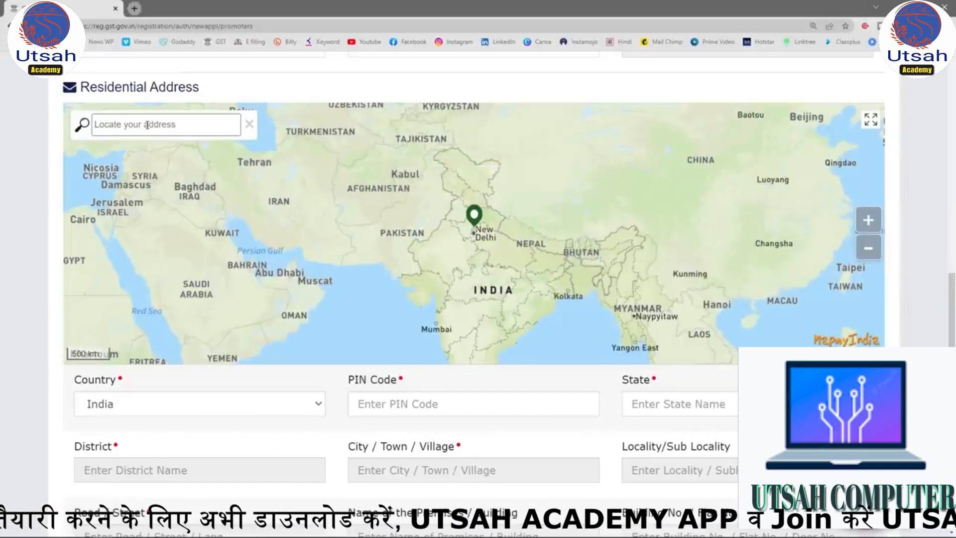
{"action": "type", "text": "110081"}
{"action": "key", "text": "BackSpace"}
{"action": "type", "text": "6"}
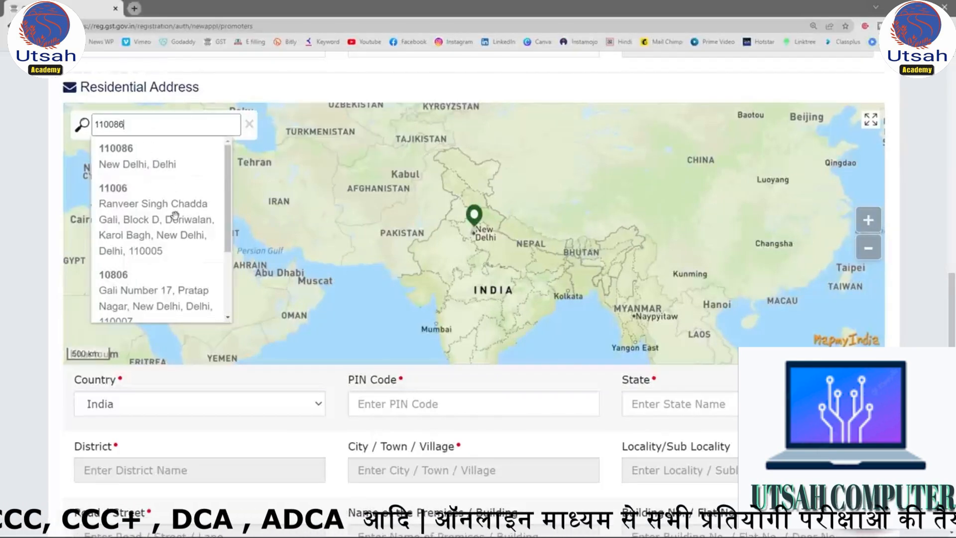
{"action": "left_click_drag", "start_coordinate": [229, 199], "coordinate": [228, 160]}
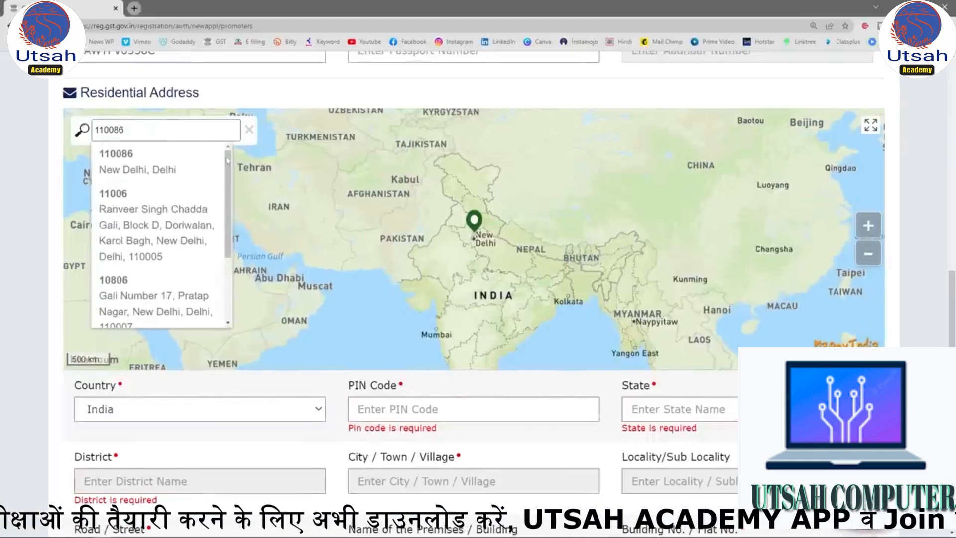
{"action": "left_click", "coordinate": [139, 165]}
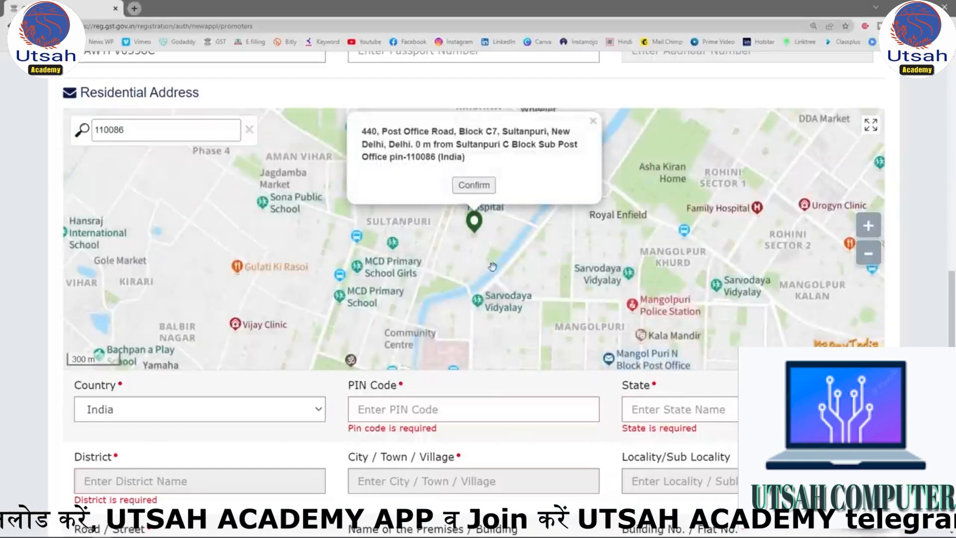
Enter the proprietor's postal code in the residential address and choose the match for North West Delhi, Delhi.
{"action": "mouse_move", "coordinate": [458, 257]}
{"action": "left_mouse_down"}
{"action": "mouse_move", "coordinate": [457, 210]}
{"action": "mouse_move", "coordinate": [472, 219]}
{"action": "mouse_move", "coordinate": [454, 198]}
{"action": "mouse_move", "coordinate": [488, 191]}
{"action": "mouse_move", "coordinate": [455, 206]}
{"action": "mouse_move", "coordinate": [466, 169]}
{"action": "mouse_move", "coordinate": [461, 204]}
{"action": "left_mouse_up"}
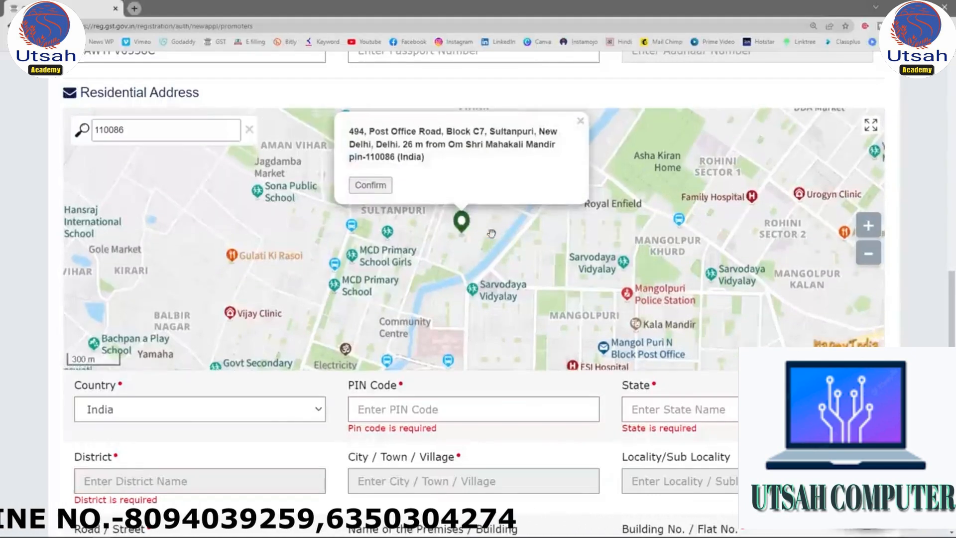
{"action": "left_click", "coordinate": [393, 409]}
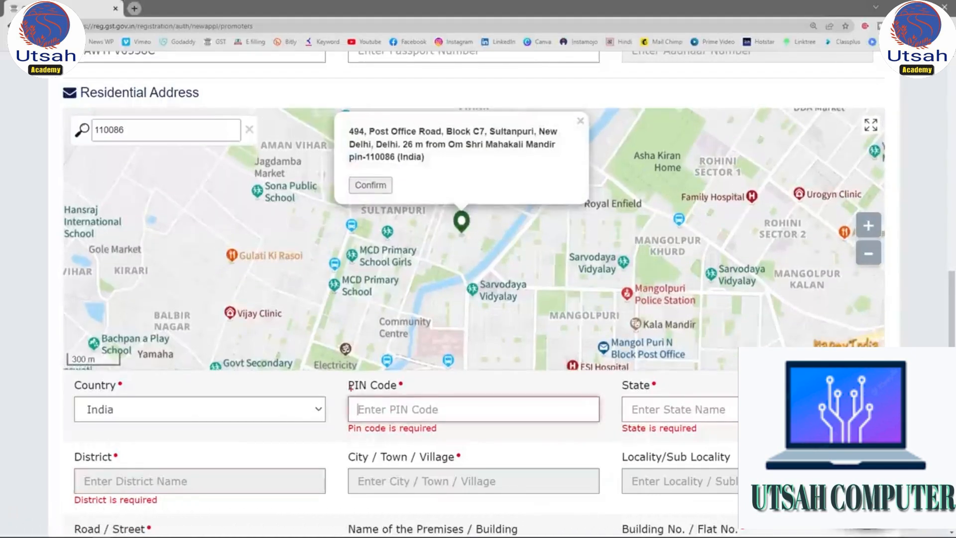
{"action": "left_click_drag", "start_coordinate": [329, 366], "coordinate": [625, 429]}
{"action": "left_click", "coordinate": [403, 413]}
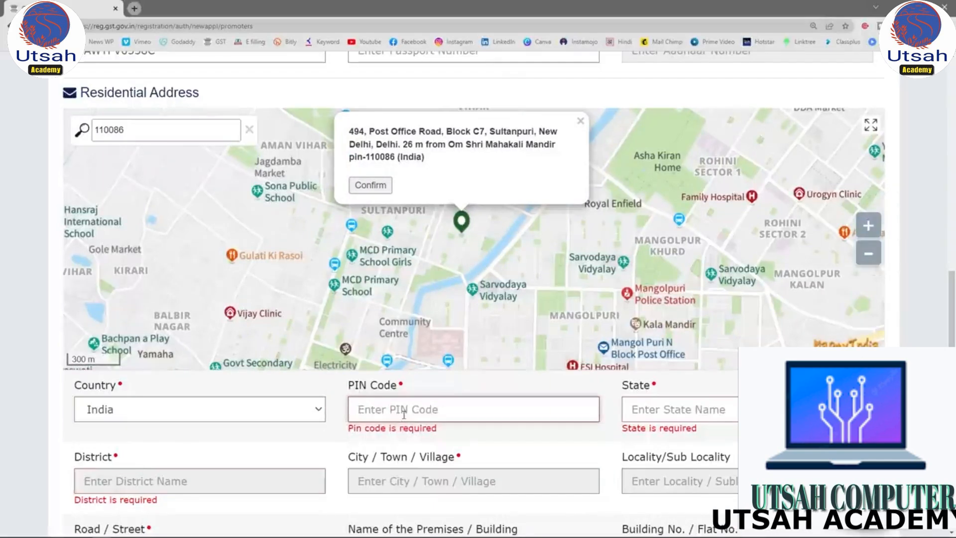
{"action": "type", "text": "110086"}
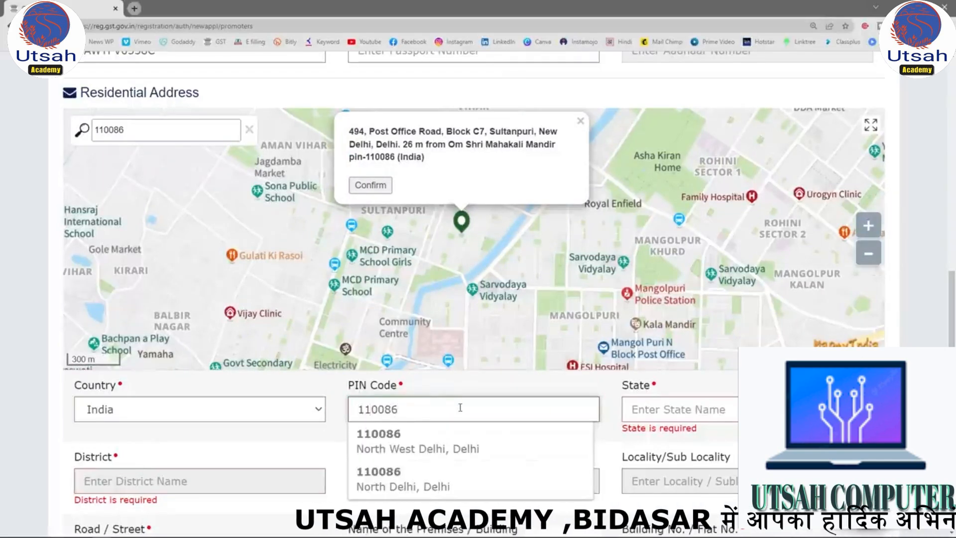
{"action": "left_click", "coordinate": [438, 448]}
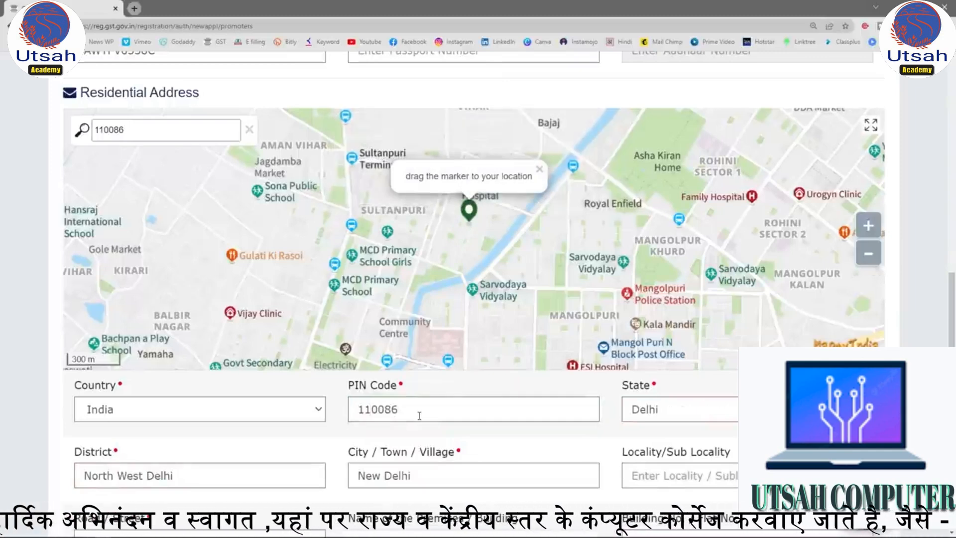
Complete the residential address with the proprietor's road or street, premises name, building or flat number and floor number.
{"action": "scroll", "coordinate": [417, 417], "scroll_direction": "down", "scroll_amount": 1}
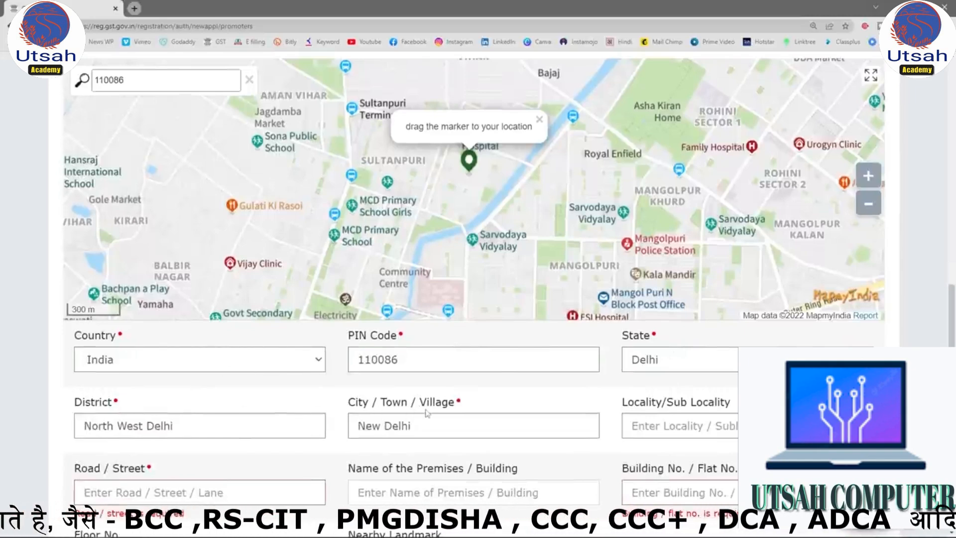
{"action": "scroll", "coordinate": [617, 380], "scroll_direction": "down", "scroll_amount": 1}
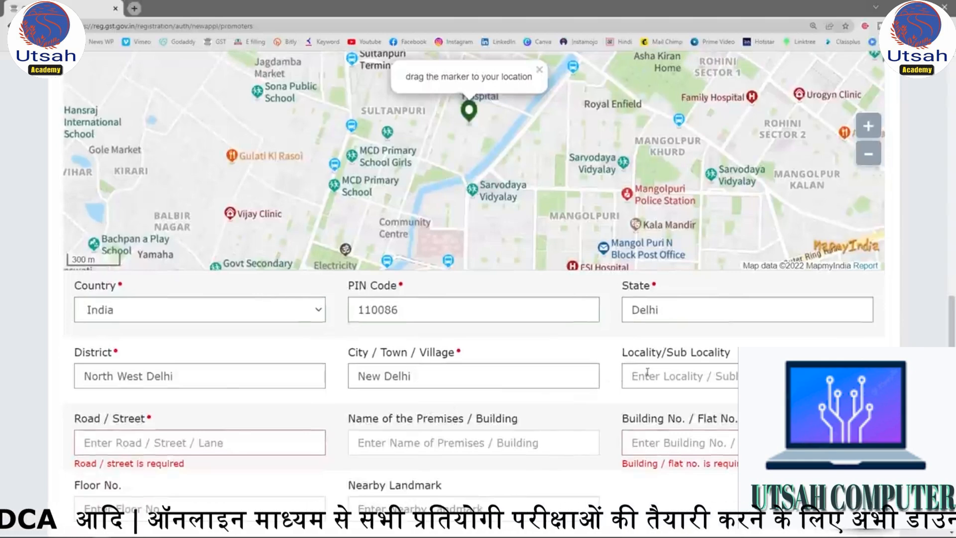
{"action": "left_click", "coordinate": [158, 443]}
{"action": "type", "text": "Pocket 8"}
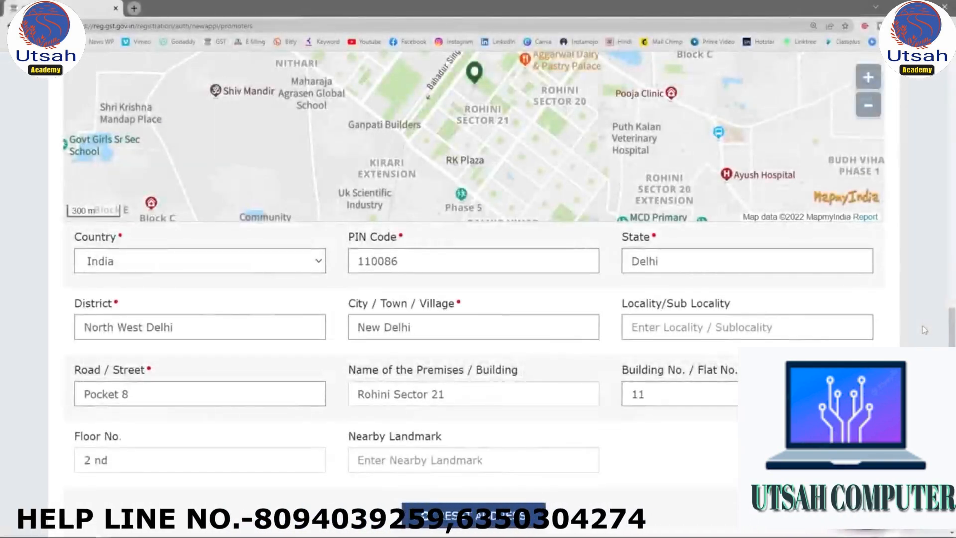
Check the completed residential address fields against the marker's location on the map at several zoom levels.
{"action": "scroll", "coordinate": [931, 334], "scroll_direction": "up", "scroll_amount": 3}
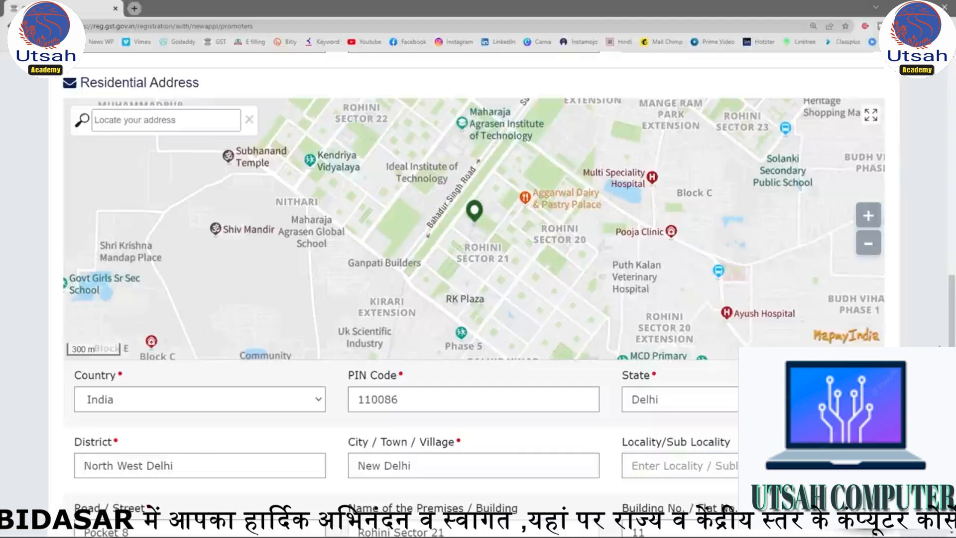
{"action": "scroll", "coordinate": [472, 264], "scroll_direction": "down", "scroll_amount": 2}
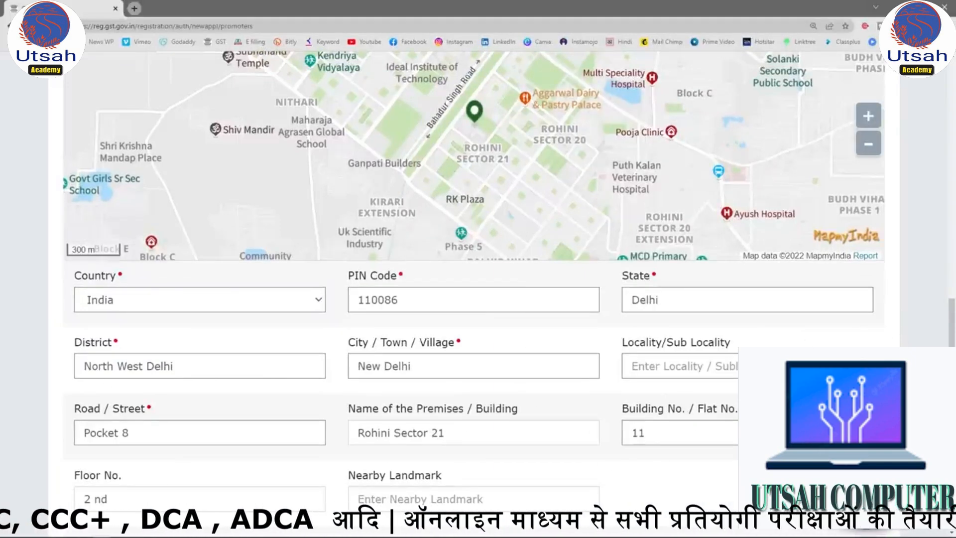
{"action": "scroll", "coordinate": [950, 349], "scroll_direction": "up", "scroll_amount": 3}
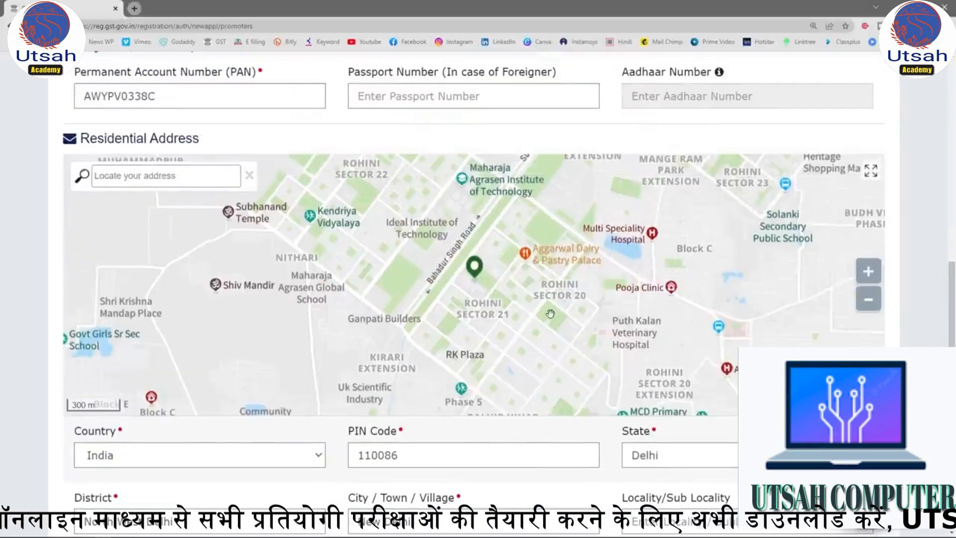
{"action": "left_click", "coordinate": [869, 298]}
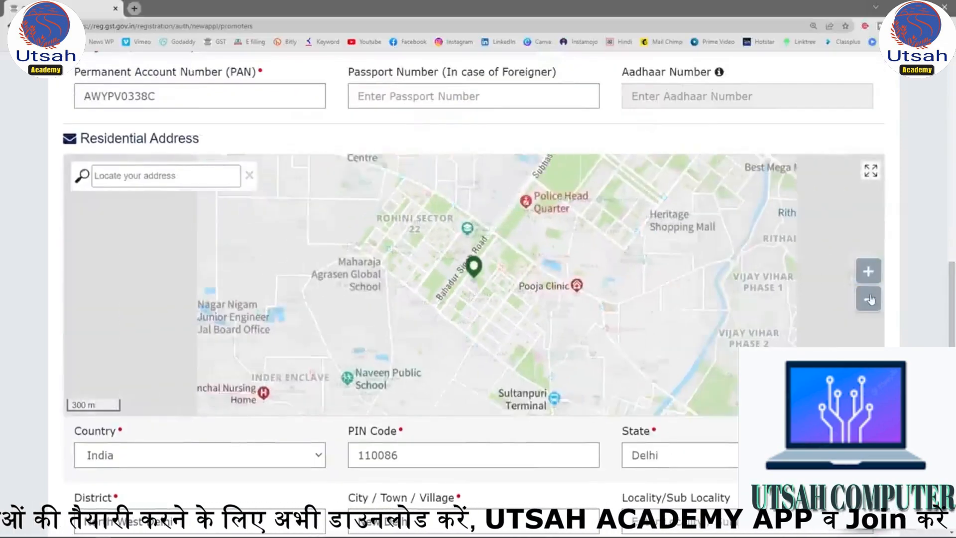
{"action": "left_click", "coordinate": [869, 272]}
{"action": "left_click", "coordinate": [868, 272]}
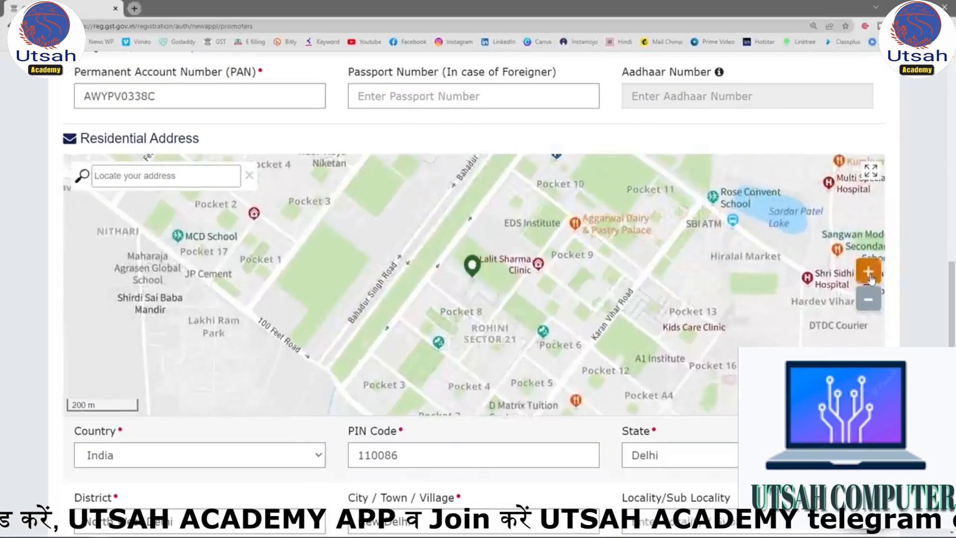
{"action": "left_click", "coordinate": [868, 272]}
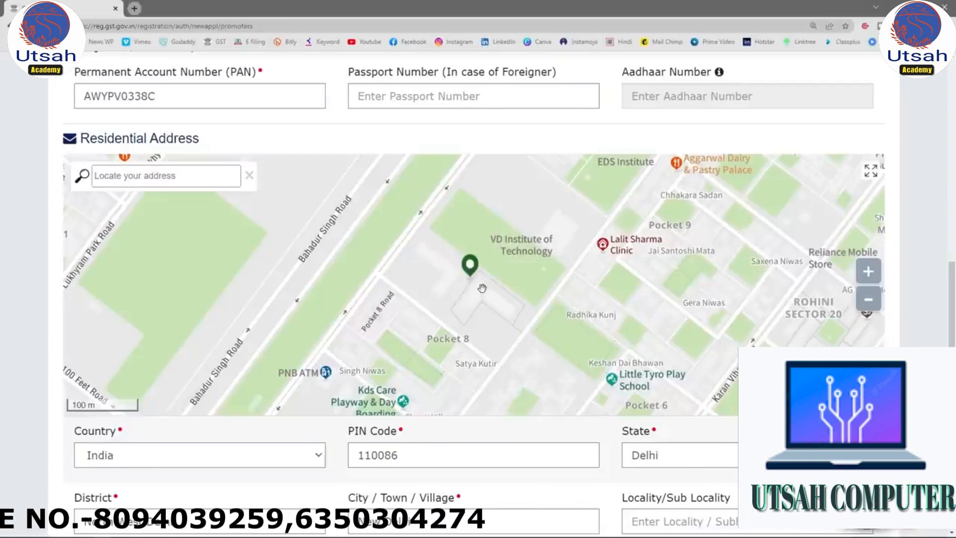
{"action": "left_click_drag", "start_coordinate": [951, 296], "coordinate": [951, 351]}
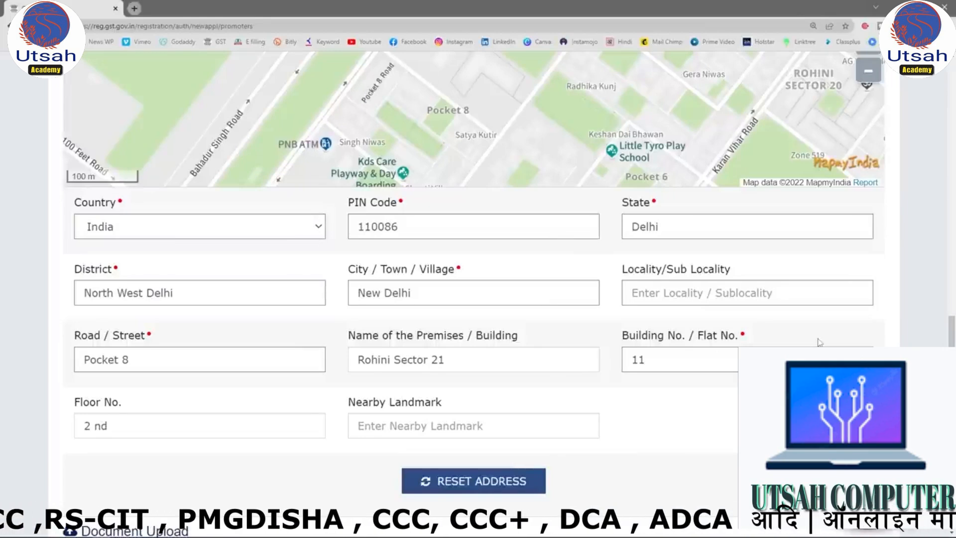
{"action": "left_click_drag", "start_coordinate": [953, 383], "coordinate": [953, 321]}
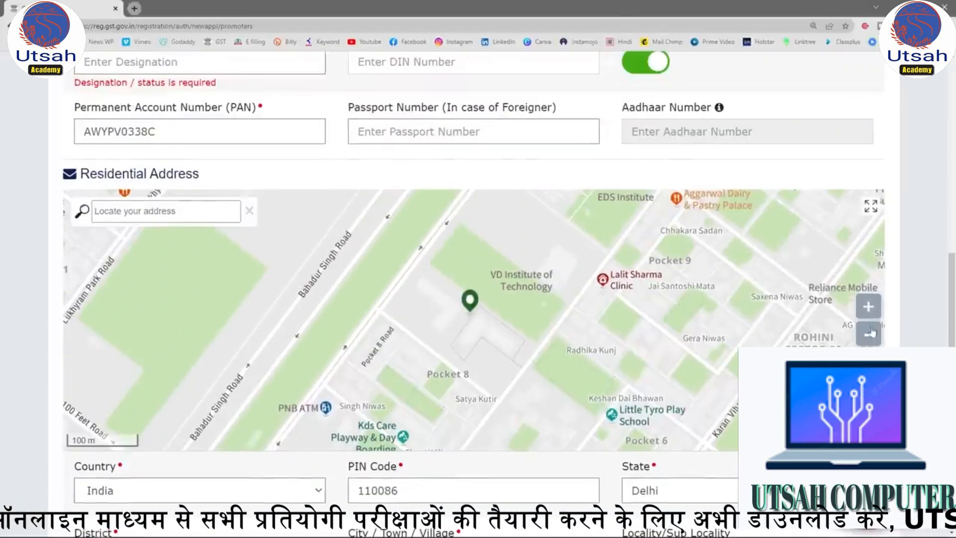
{"action": "left_click", "coordinate": [871, 338]}
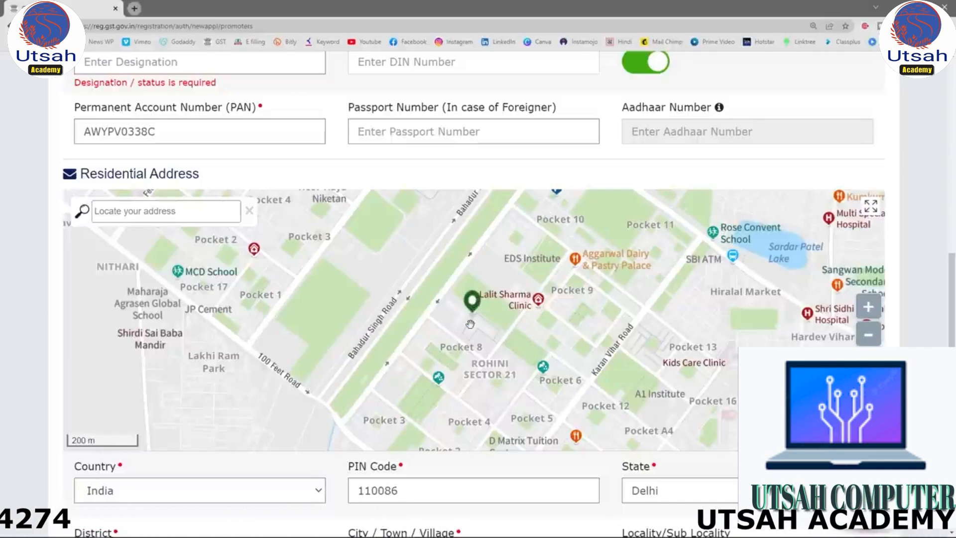
Upload the JPEG file "photo" from the desktop as the proprietor's photograph.
{"action": "scroll", "coordinate": [758, 208], "scroll_direction": "down", "scroll_amount": 6}
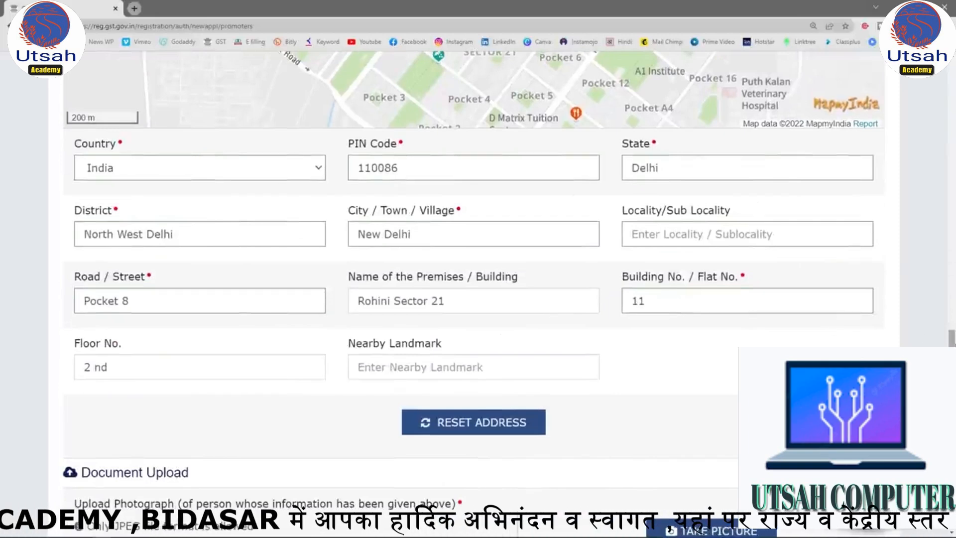
{"action": "scroll", "coordinate": [550, 311], "scroll_direction": "down", "scroll_amount": 5}
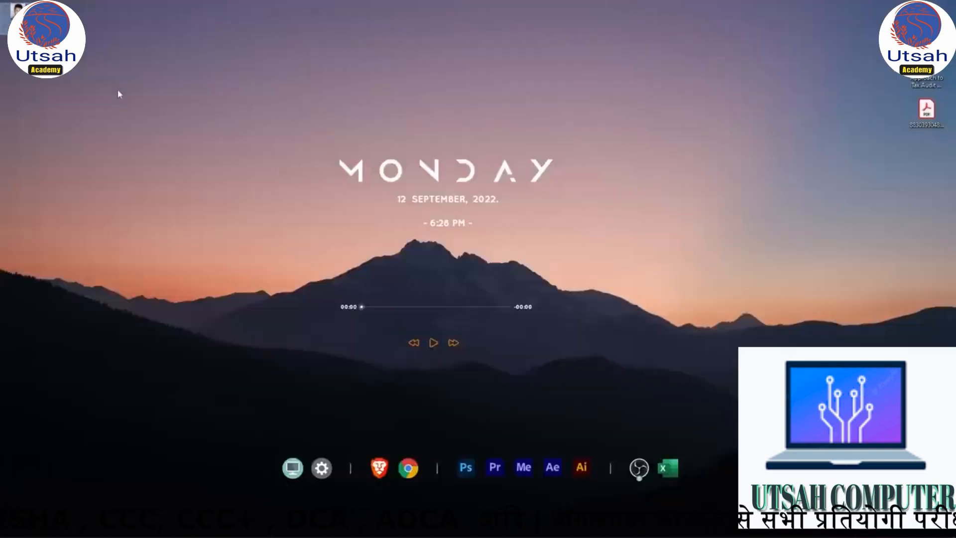
{"action": "left_click", "coordinate": [104, 532]}
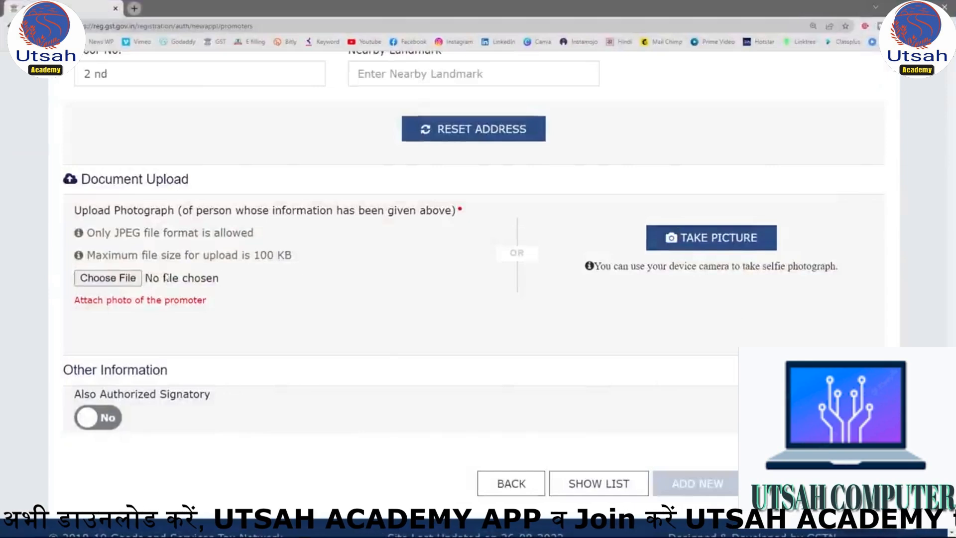
{"action": "left_click", "coordinate": [184, 280]}
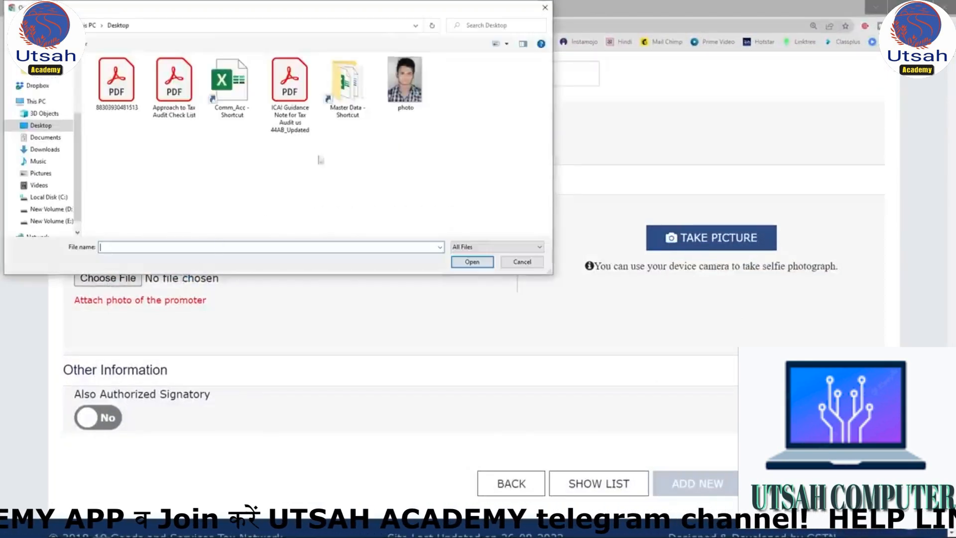
{"action": "double_click", "coordinate": [405, 82]}
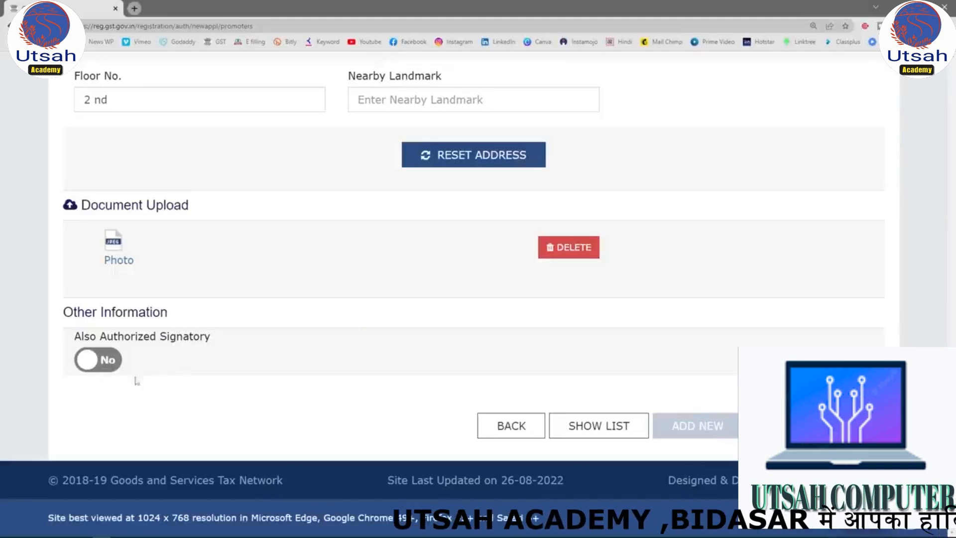
Mark the proprietor as also the authorized signatory, then save the promoter details and continue to the Authorized Signatory section.
{"action": "scroll", "coordinate": [137, 380], "scroll_direction": "up", "scroll_amount": 9}
{"action": "scroll", "coordinate": [160, 379], "scroll_direction": "down", "scroll_amount": 7}
{"action": "scroll", "coordinate": [146, 440], "scroll_direction": "down", "scroll_amount": 2}
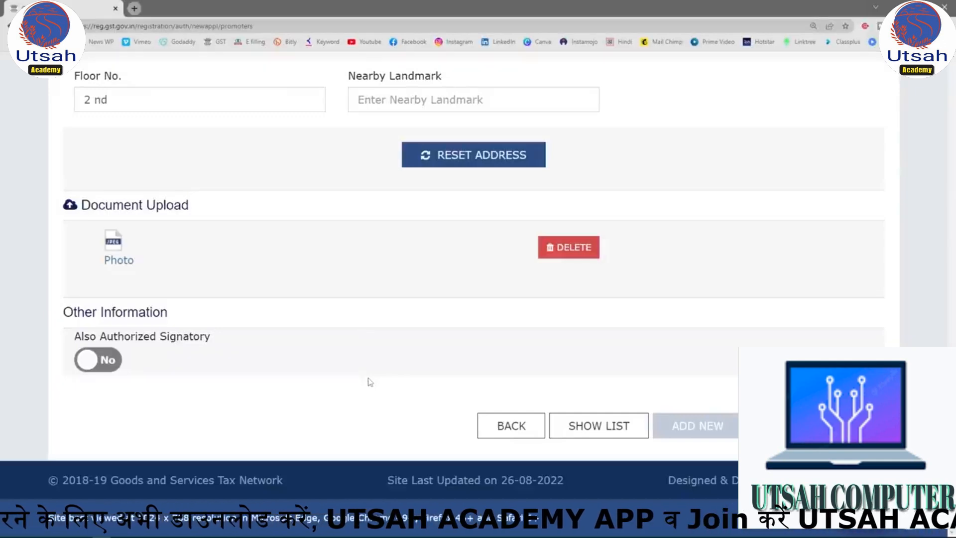
{"action": "left_click", "coordinate": [107, 358]}
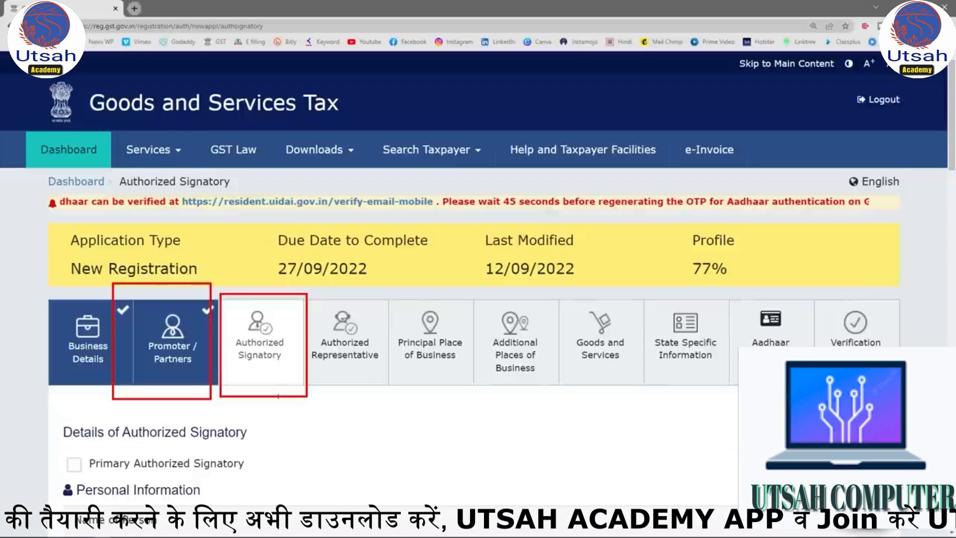
{"action": "mouse_move", "coordinate": [289, 304]}
{"action": "left_mouse_down"}
{"action": "mouse_move", "coordinate": [232, 363]}
{"action": "mouse_move", "coordinate": [283, 304]}
{"action": "left_mouse_up"}
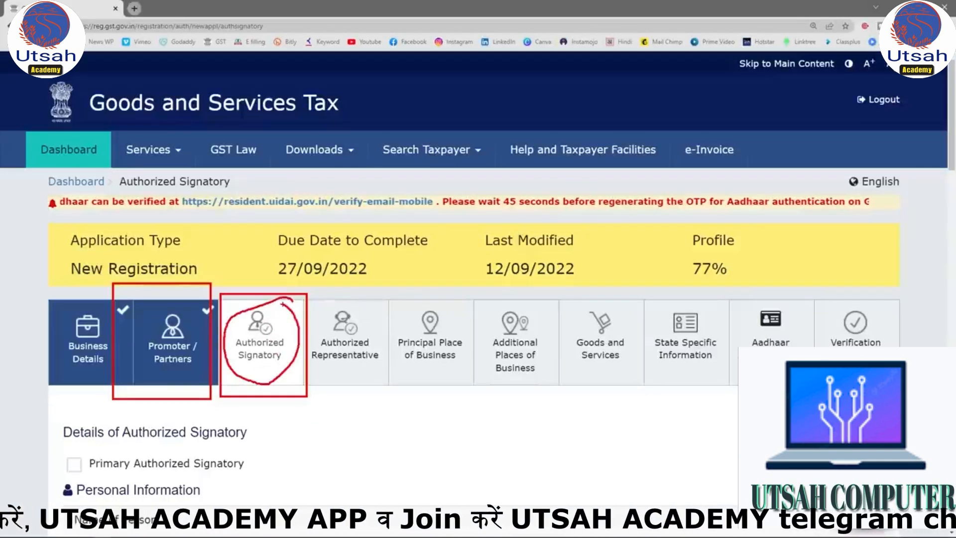
{"action": "left_click_drag", "start_coordinate": [47, 443], "coordinate": [282, 484]}
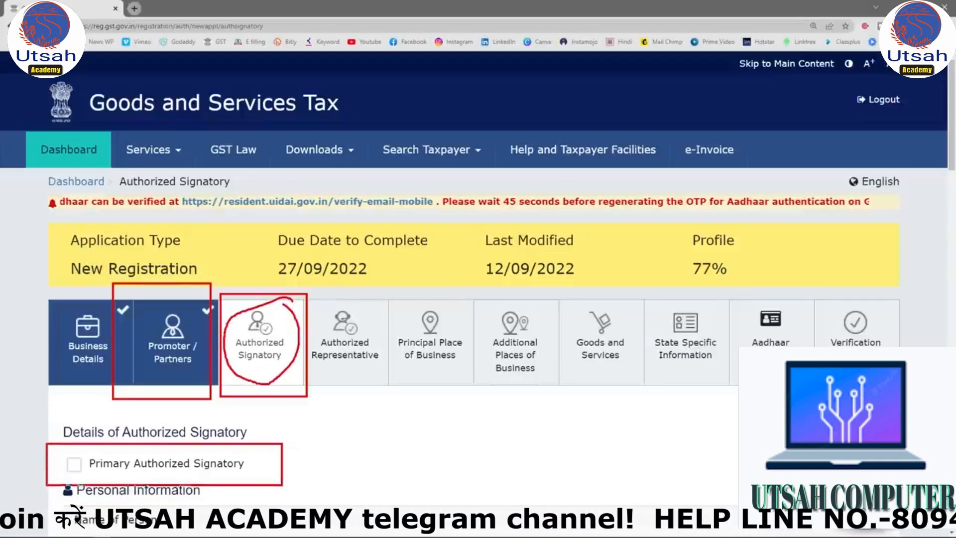
{"action": "key", "text": "Escape"}
Make the proprietor the primary authorized signatory and save the section, accepting a blank locality/sub-locality.
{"action": "left_click", "coordinate": [74, 464]}
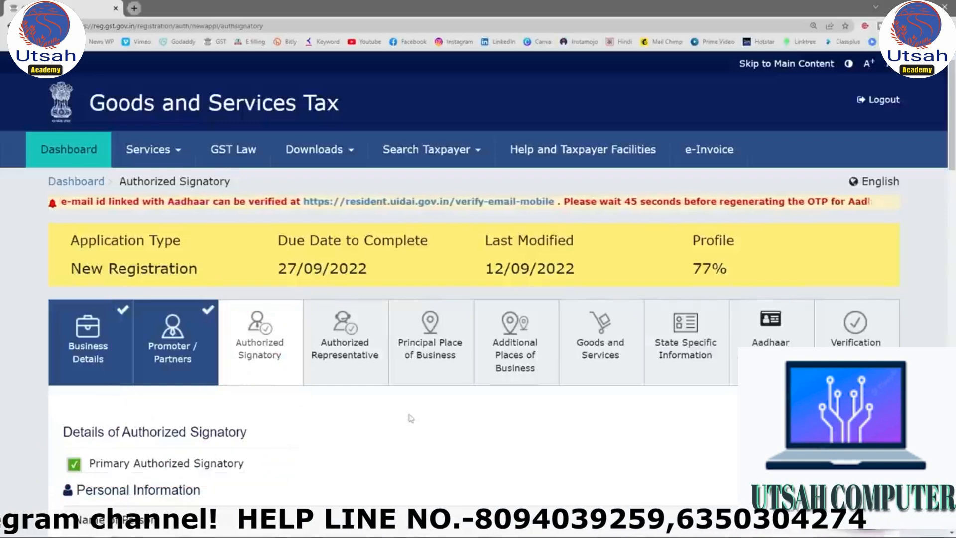
{"action": "scroll", "coordinate": [429, 419], "scroll_direction": "down", "scroll_amount": 7}
{"action": "scroll", "coordinate": [429, 419], "scroll_direction": "down", "scroll_amount": 20}
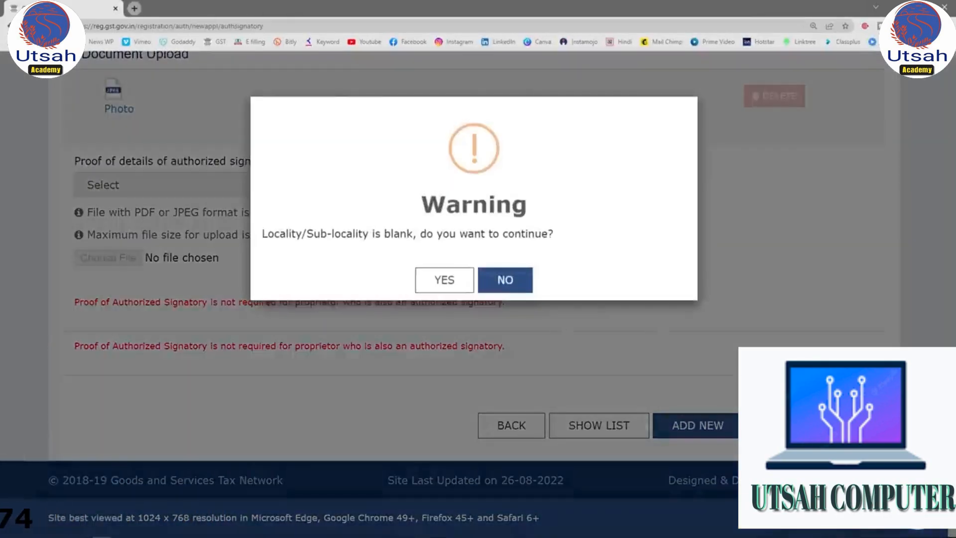
{"action": "left_click", "coordinate": [443, 277]}
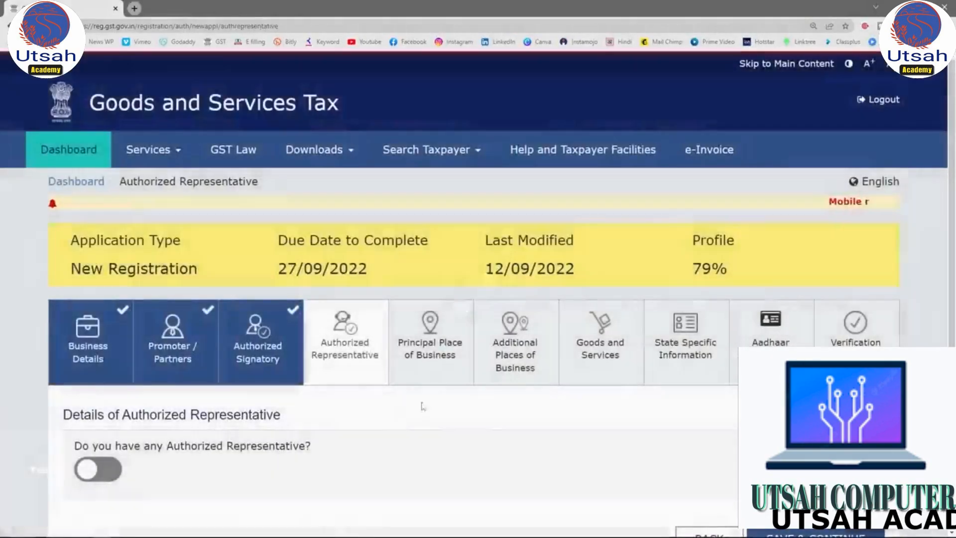
Continue without adding an authorized representative and review the address fields for the principal place of business.
{"action": "scroll", "coordinate": [349, 416], "scroll_direction": "down", "scroll_amount": 1}
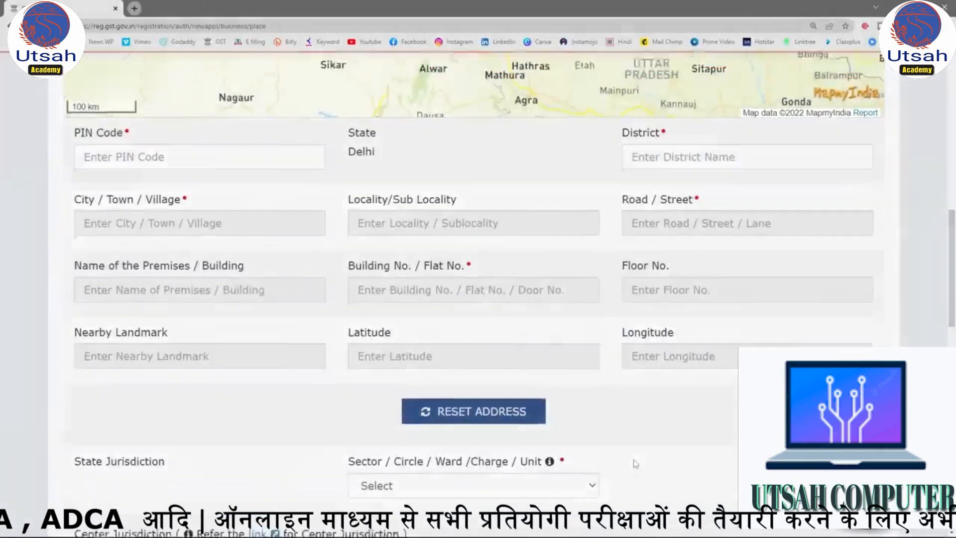
{"action": "scroll", "coordinate": [474, 294], "scroll_direction": "down", "scroll_amount": 2}
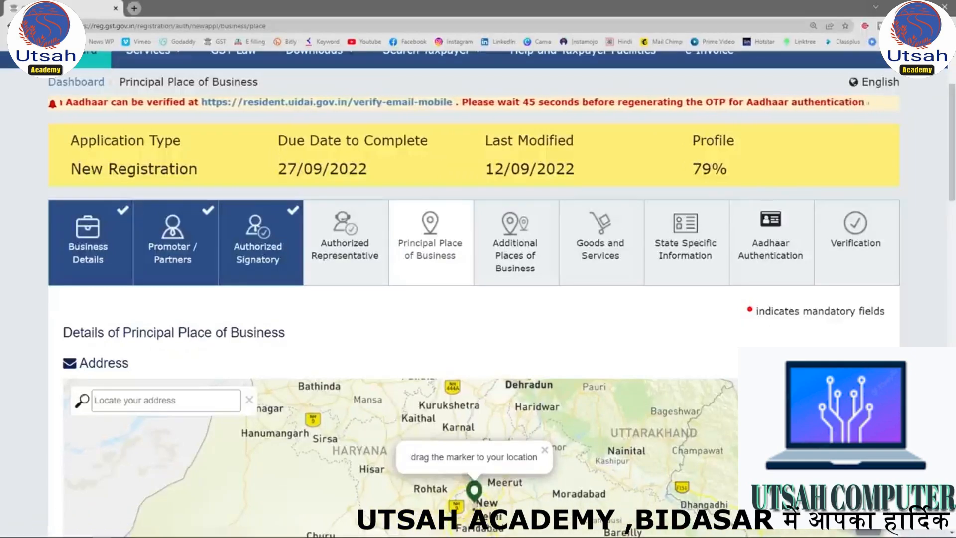
{"action": "scroll", "coordinate": [907, 328], "scroll_direction": "down", "scroll_amount": 5}
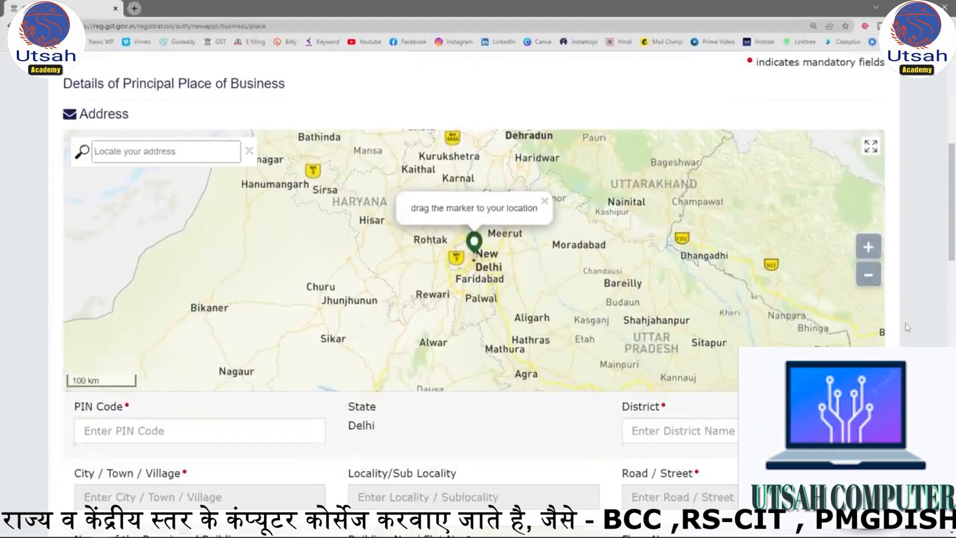
{"action": "scroll", "coordinate": [907, 328], "scroll_direction": "down", "scroll_amount": 3}
Enter the postal code of the principal place of business and choose the match for North West Delhi, Delhi.
{"action": "left_click", "coordinate": [186, 287]}
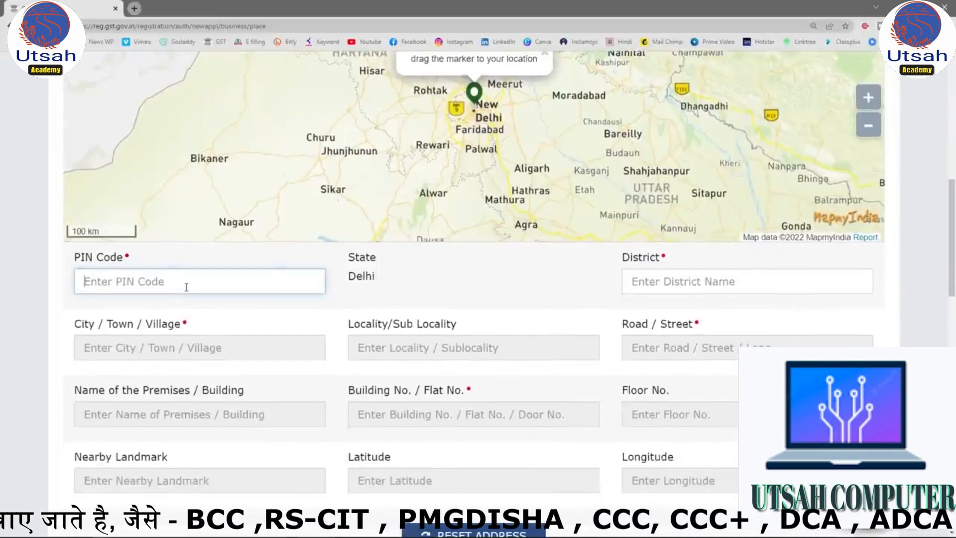
{"action": "type", "text": "110086"}
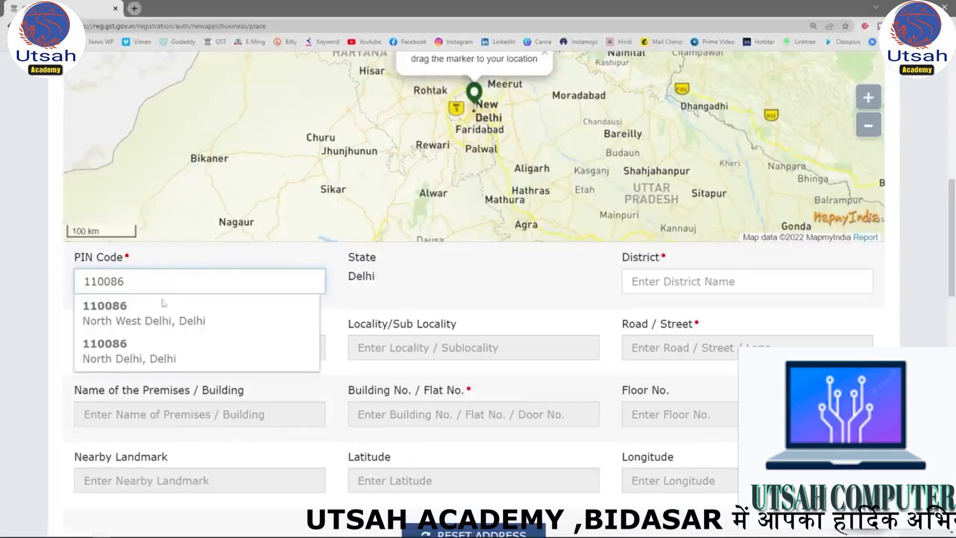
{"action": "left_click", "coordinate": [126, 315]}
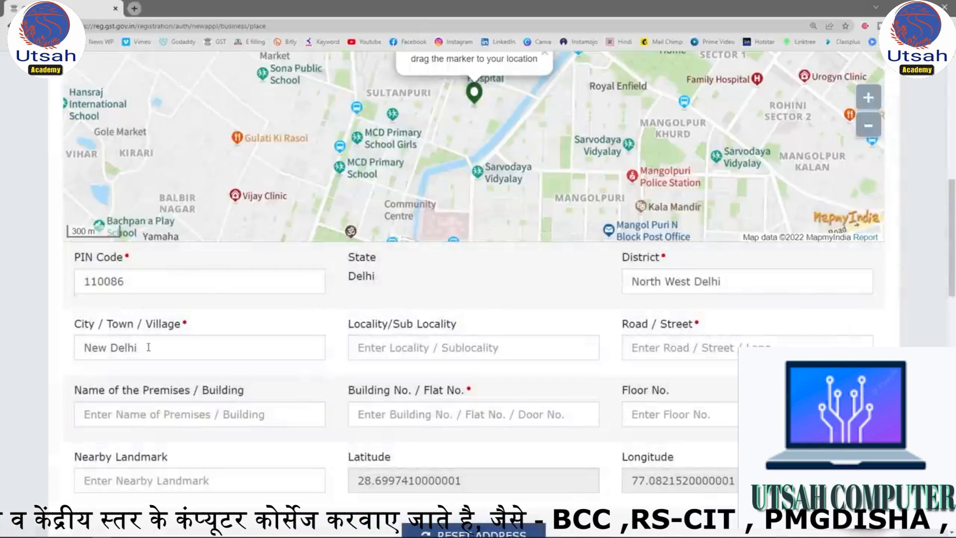
{"action": "left_click", "coordinate": [396, 349]}
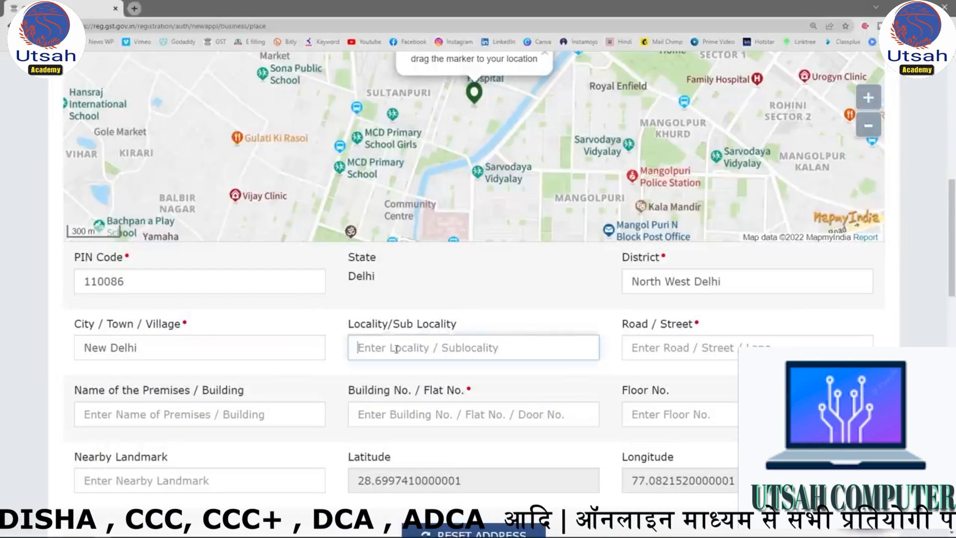
{"action": "type", "text": "Rohini"}
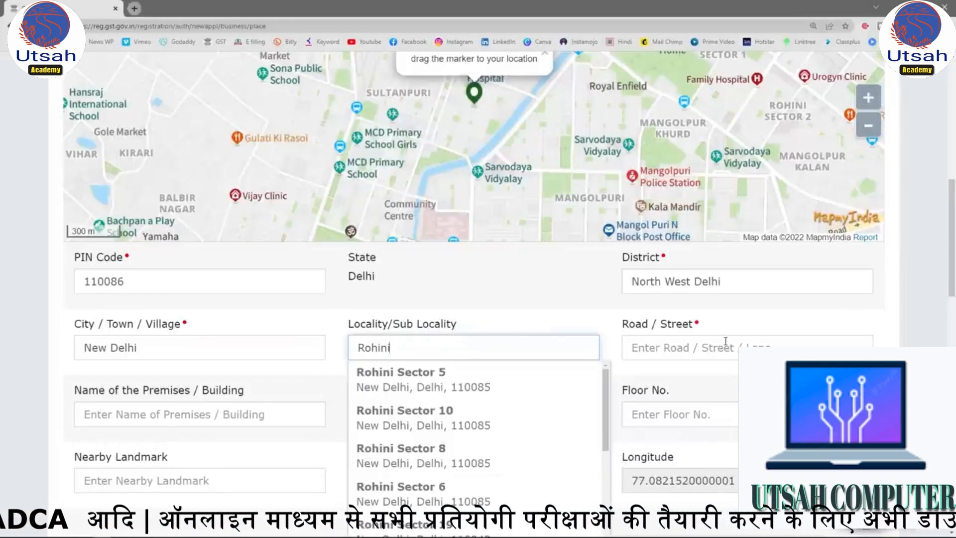
{"action": "left_click", "coordinate": [675, 345]}
{"action": "left_click", "coordinate": [474, 349]}
{"action": "left_click_drag", "start_coordinate": [474, 349], "coordinate": [349, 352]}
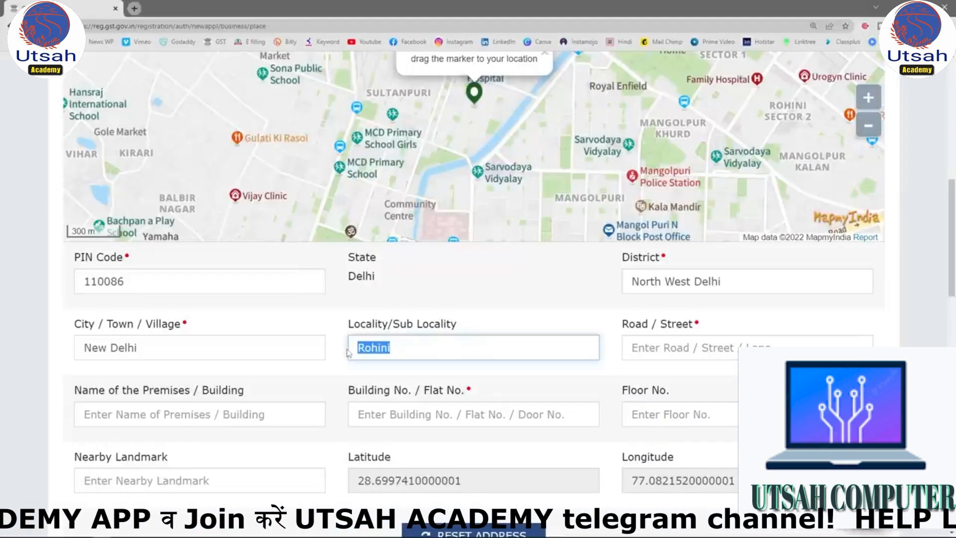
{"action": "key", "text": "BackSpace"}
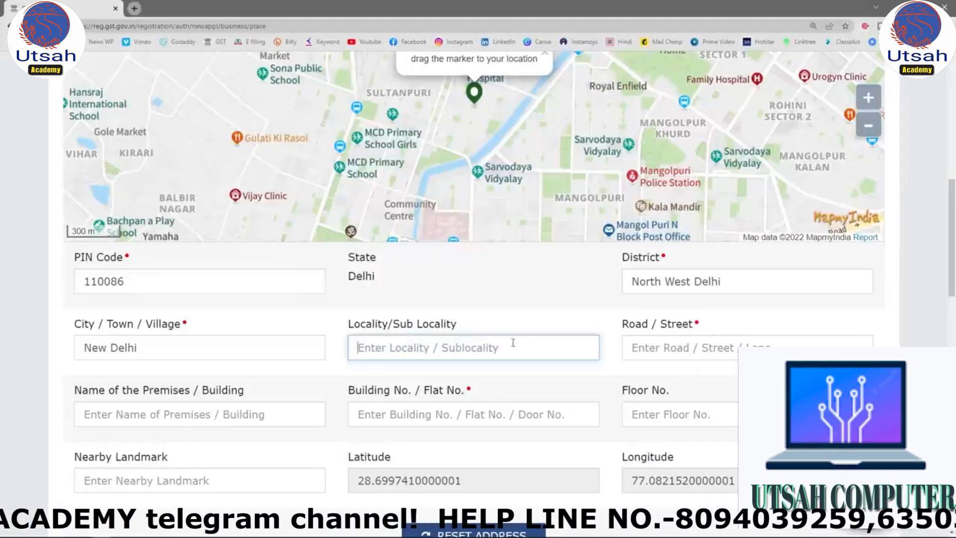
Enter the road or street of the principal place of business, keeping the entered text instead of a suggested match.
{"action": "left_click", "coordinate": [661, 347]}
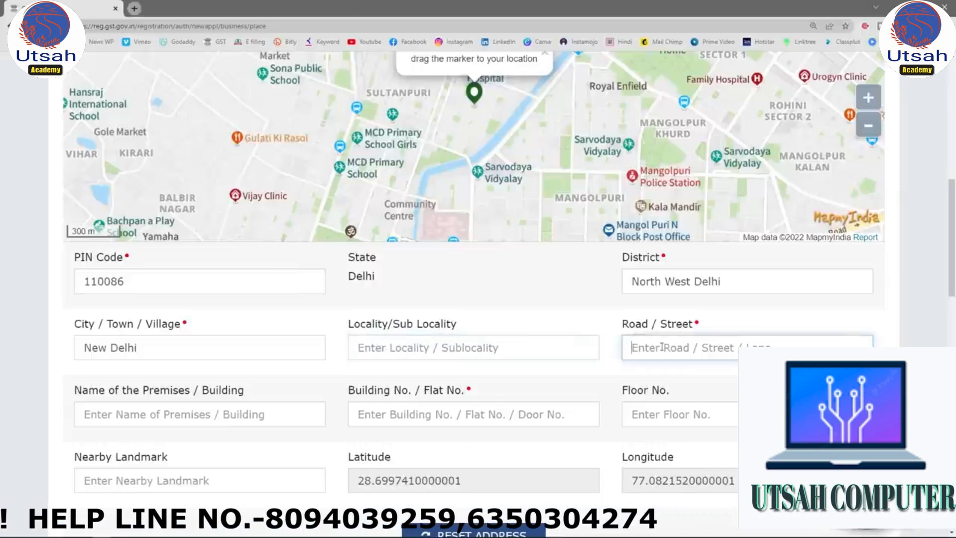
{"action": "type", "text": "Po"}
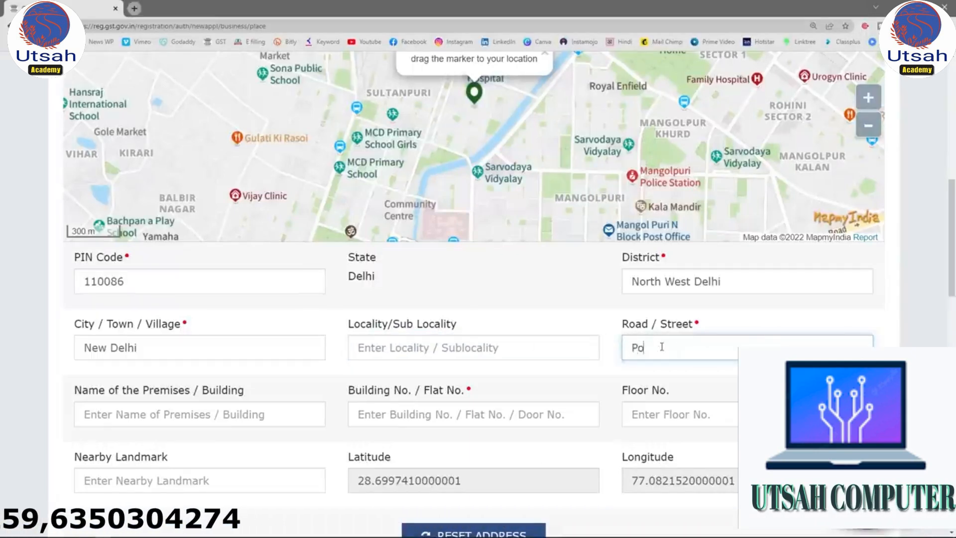
{"action": "type", "text": "cket 8"}
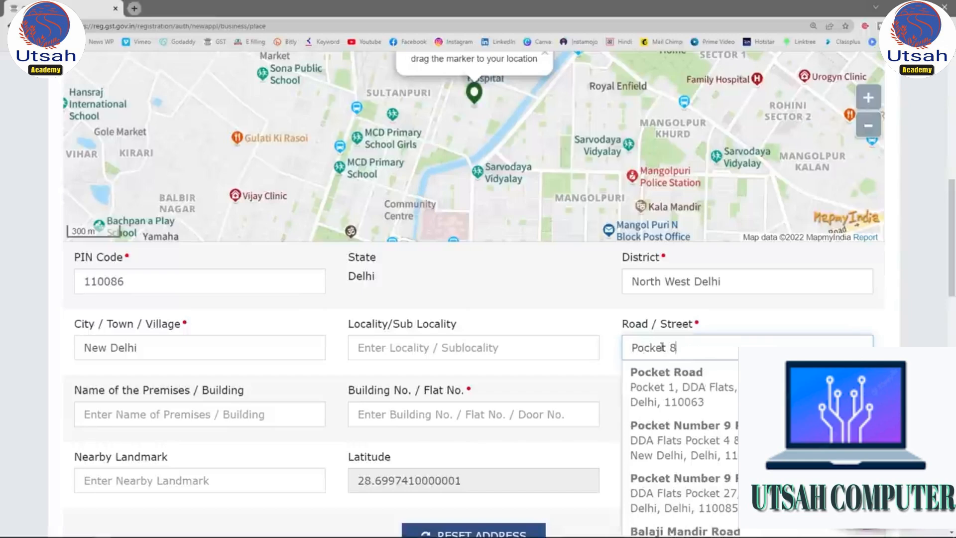
{"action": "left_click", "coordinate": [581, 308]}
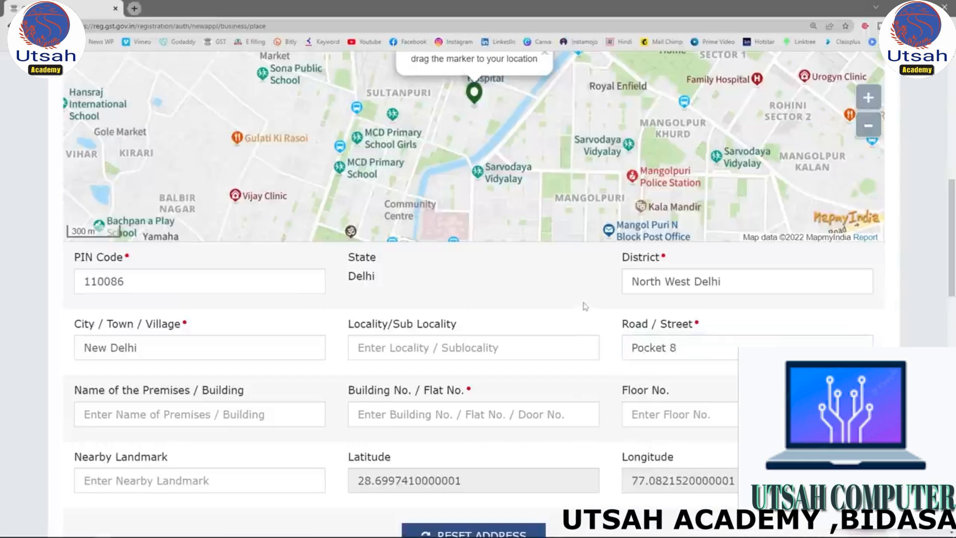
{"action": "scroll", "coordinate": [582, 304], "scroll_direction": "down", "scroll_amount": 1}
{"action": "left_click", "coordinate": [152, 362]}
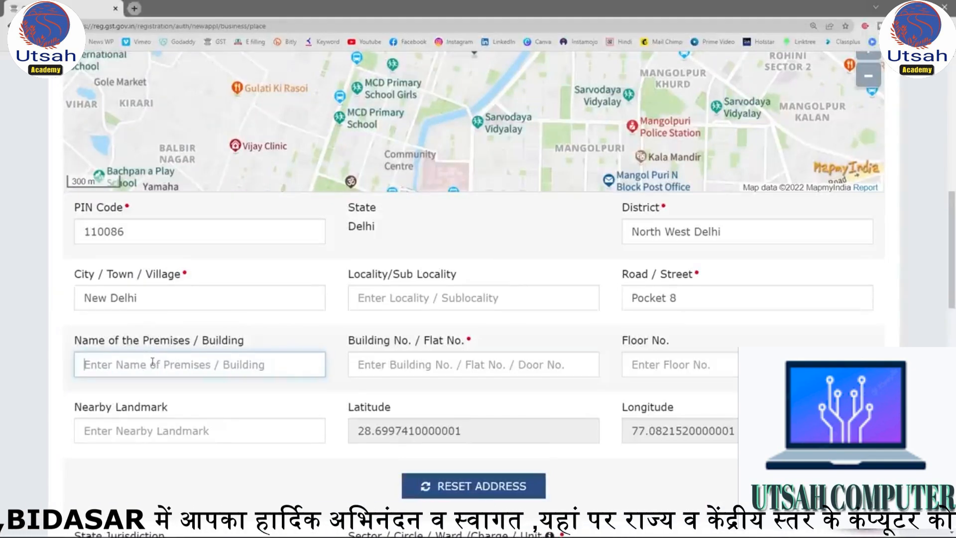
{"action": "type", "text": "Rohini"}
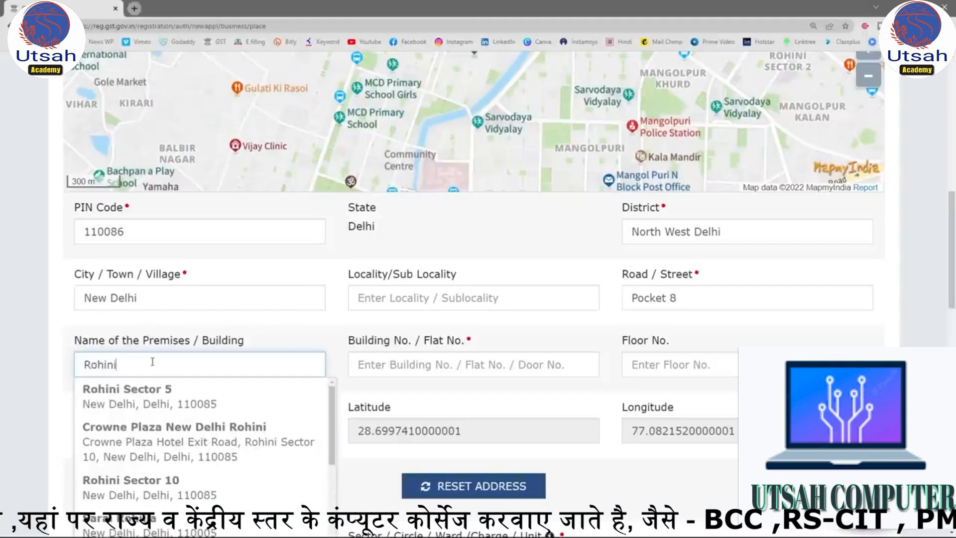
{"action": "key", "text": "ctrl+a"}
{"action": "key", "text": "BackSpace"}
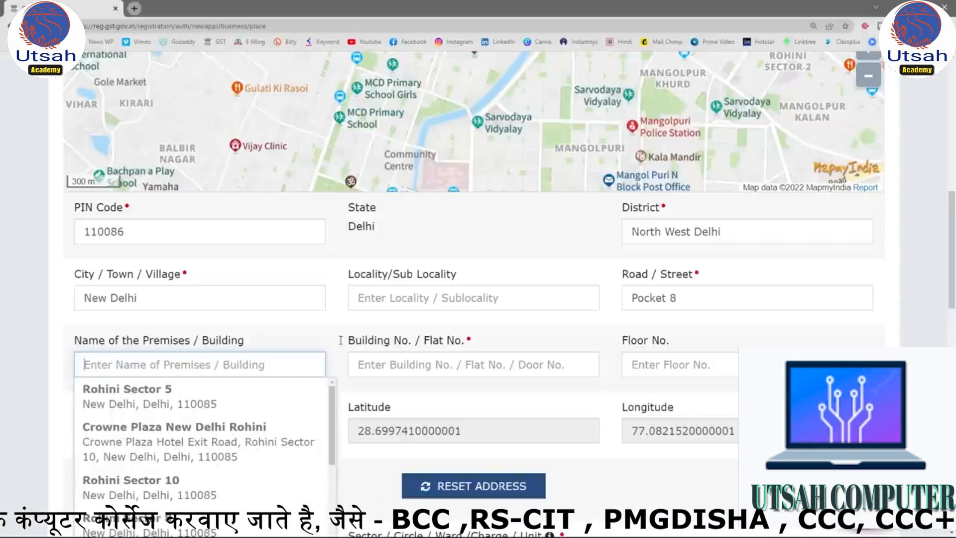
Fill in the premises name, building or flat number and floor number of the principal place of business.
{"action": "left_click", "coordinate": [436, 364]}
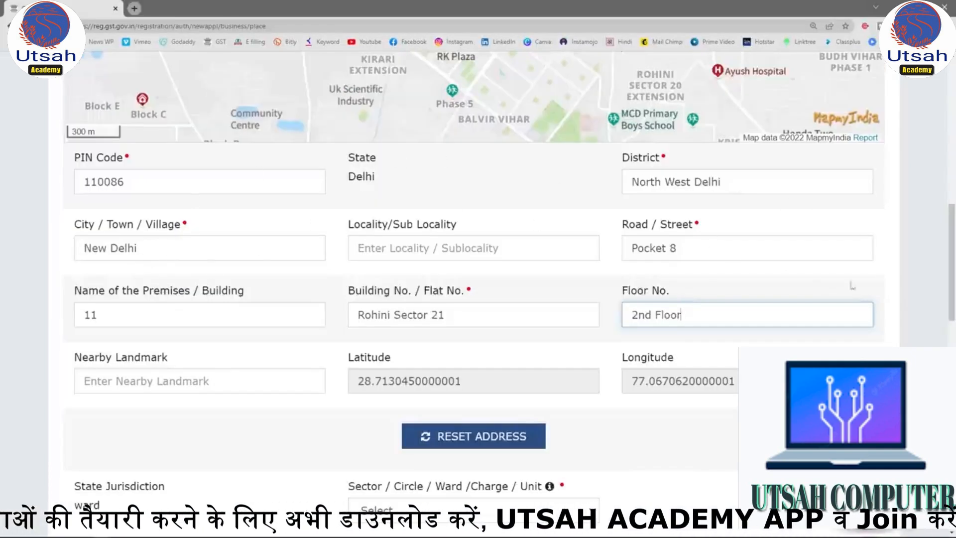
{"action": "scroll", "coordinate": [824, 282], "scroll_direction": "up", "scroll_amount": 5}
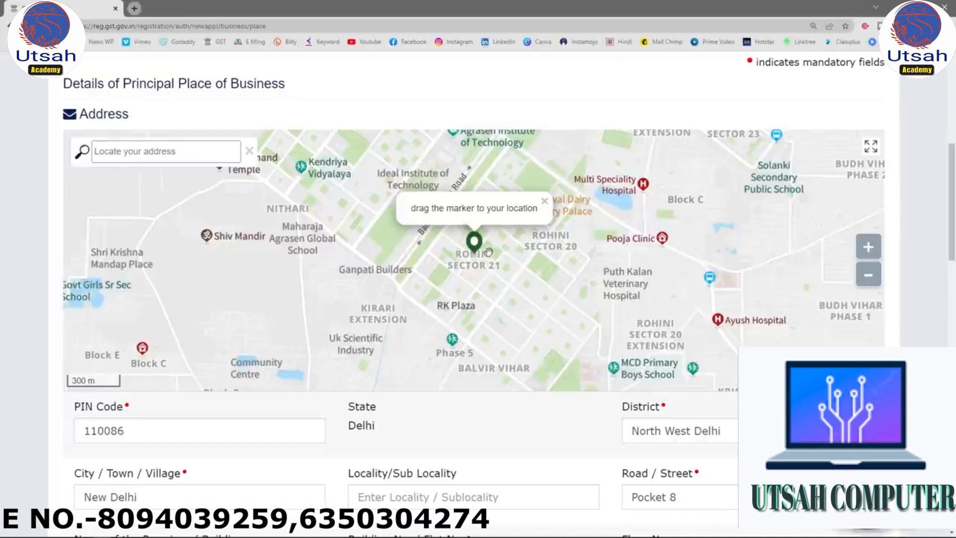
{"action": "scroll", "coordinate": [486, 256], "scroll_direction": "down", "scroll_amount": 4}
{"action": "scroll", "coordinate": [525, 335], "scroll_direction": "up", "scroll_amount": 4}
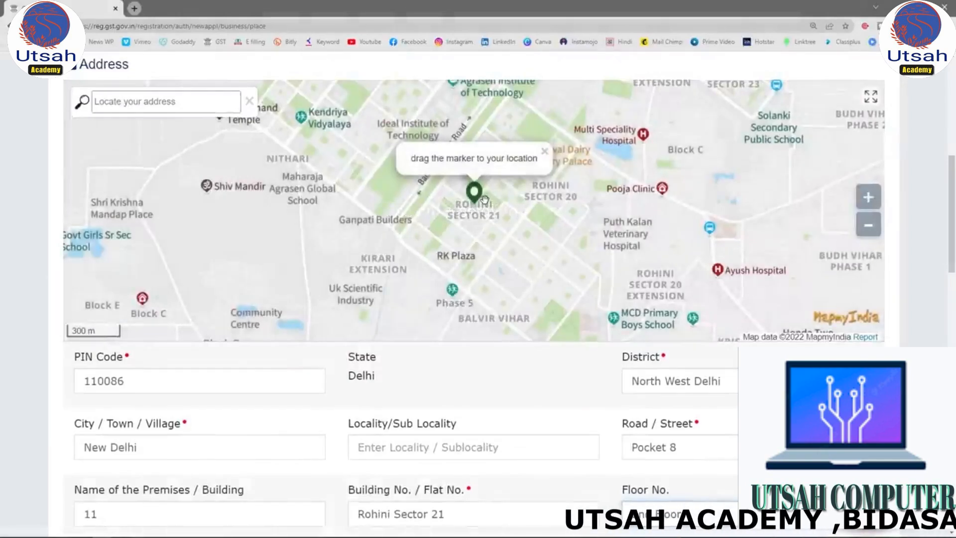
Try to reposition the map marker at the exact business location, dismissing the suggested address without confirming it.
{"action": "left_click", "coordinate": [868, 197]}
{"action": "left_click", "coordinate": [868, 197]}
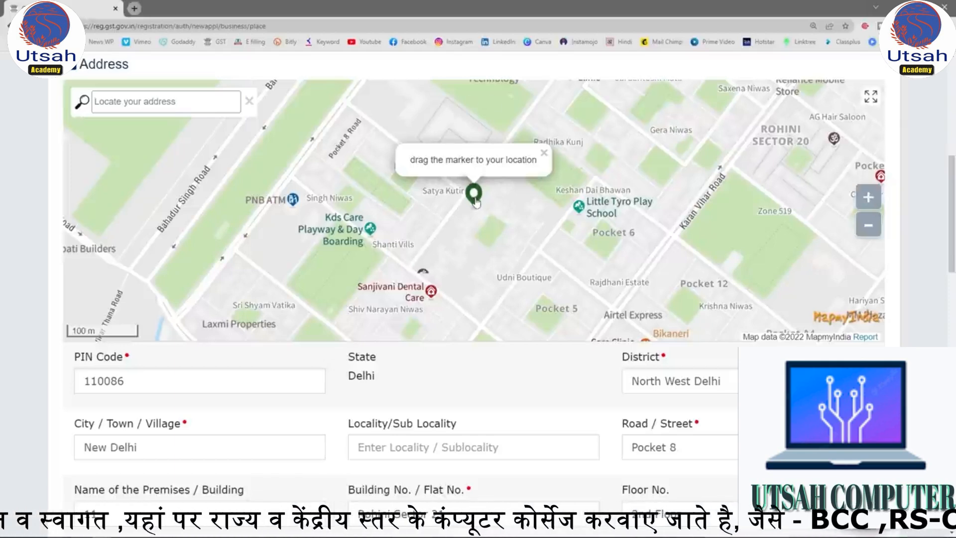
{"action": "left_click_drag", "start_coordinate": [952, 213], "coordinate": [953, 267]}
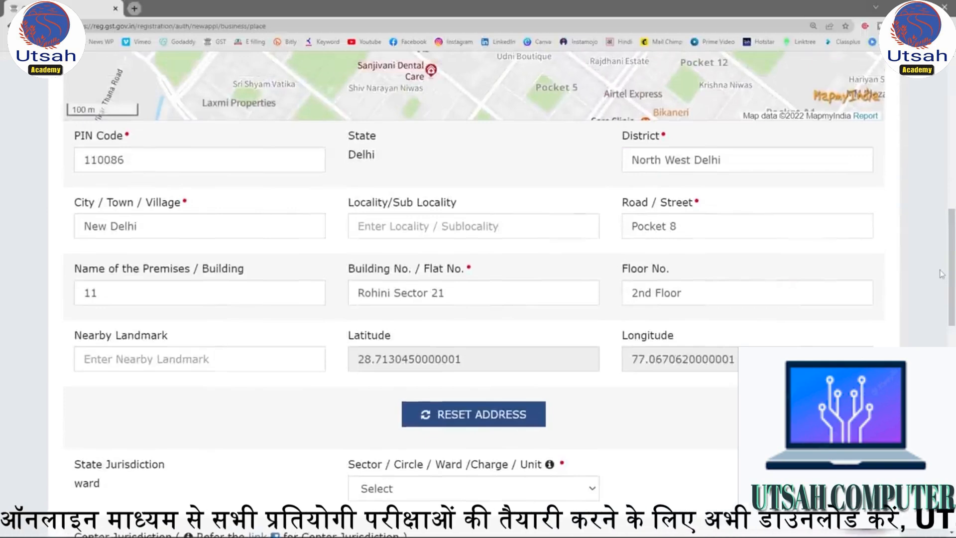
{"action": "mouse_move", "coordinate": [953, 272]}
{"action": "left_mouse_down"}
{"action": "mouse_move", "coordinate": [953, 230]}
{"action": "mouse_move", "coordinate": [952, 262]}
{"action": "left_mouse_up"}
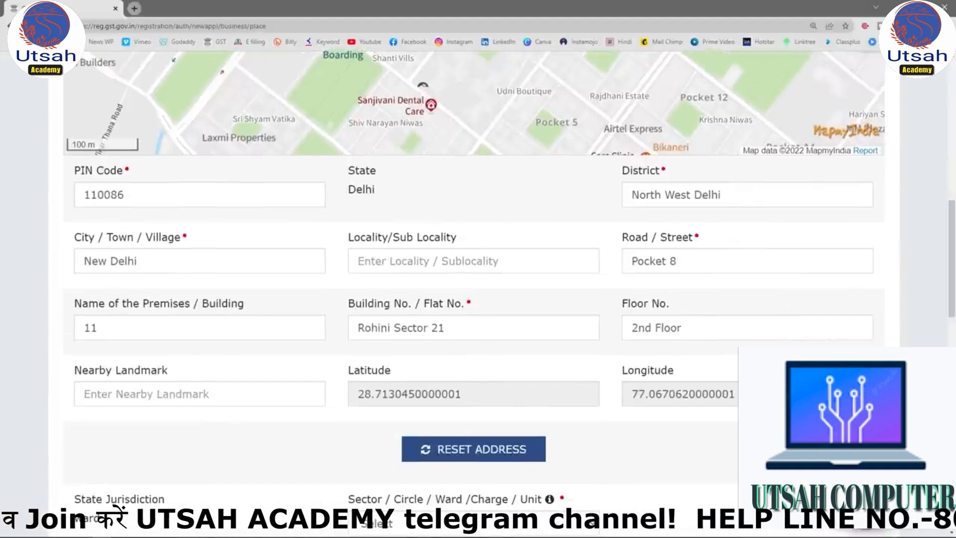
{"action": "left_click_drag", "start_coordinate": [953, 261], "coordinate": [952, 208]}
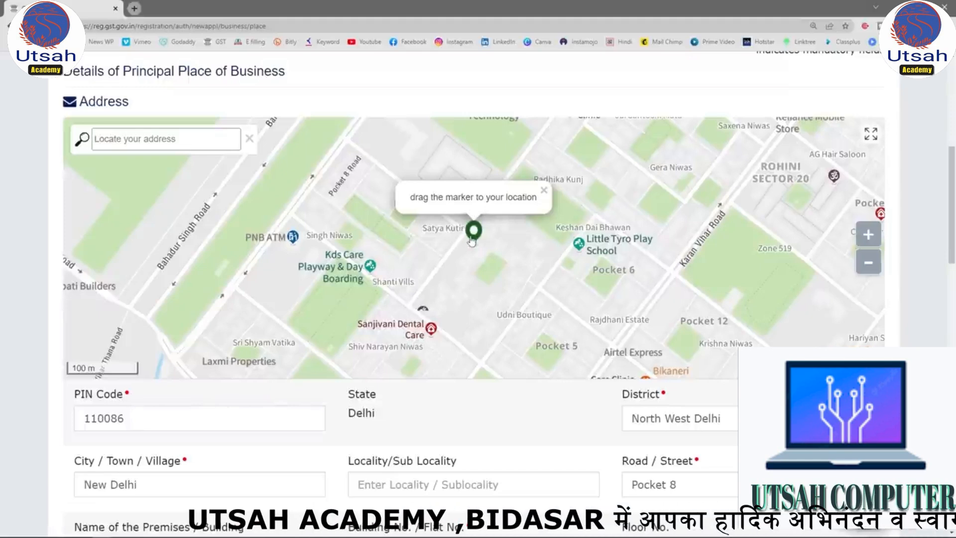
{"action": "left_click_drag", "start_coordinate": [471, 240], "coordinate": [425, 185]}
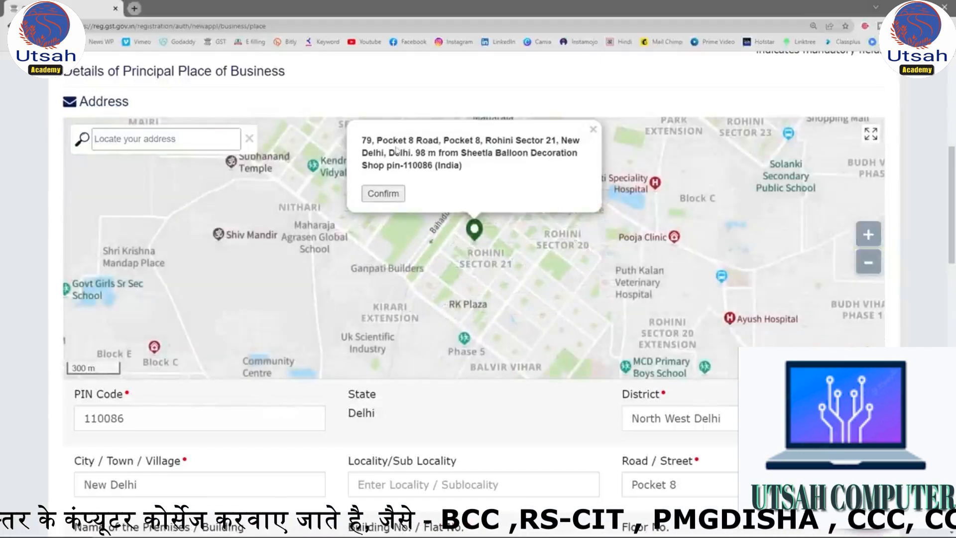
{"action": "scroll", "coordinate": [397, 150], "scroll_direction": "down", "scroll_amount": 2}
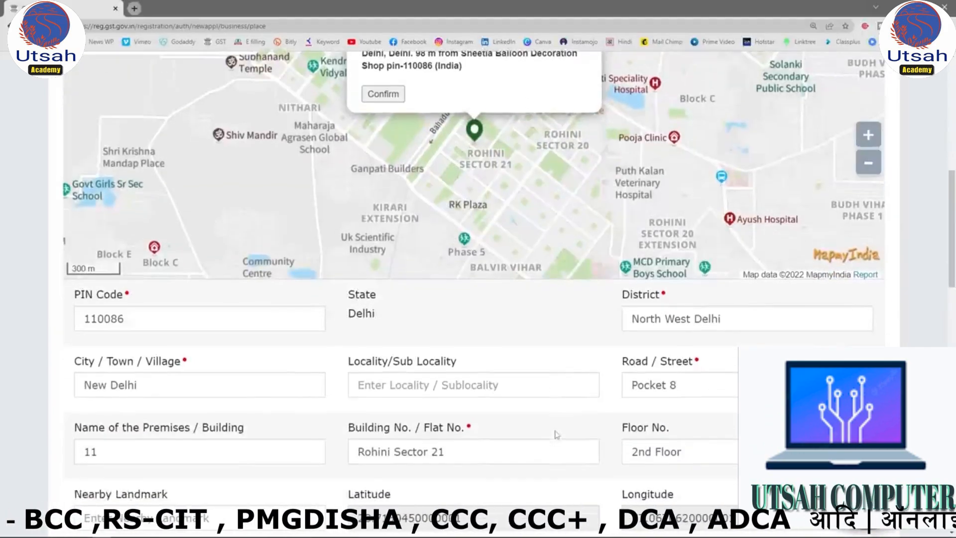
{"action": "scroll", "coordinate": [438, 213], "scroll_direction": "up", "scroll_amount": 2}
{"action": "scroll", "coordinate": [437, 213], "scroll_direction": "down", "scroll_amount": 4}
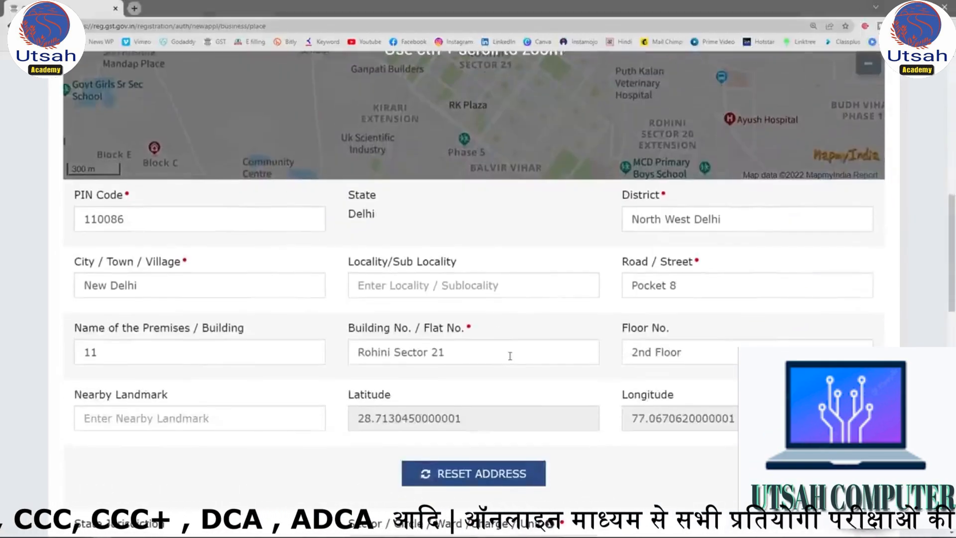
{"action": "scroll", "coordinate": [509, 355], "scroll_direction": "up", "scroll_amount": 3}
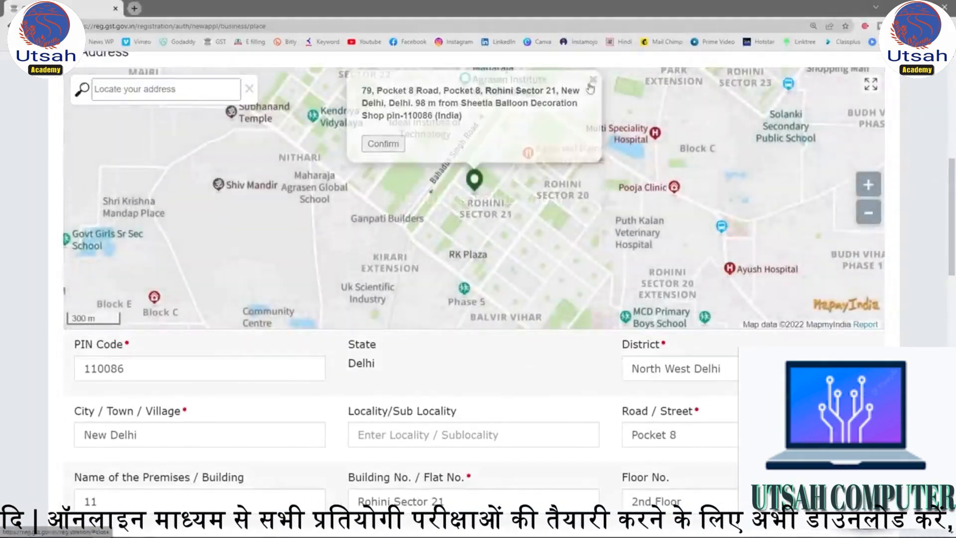
{"action": "left_click", "coordinate": [463, 194]}
{"action": "left_click", "coordinate": [474, 186]}
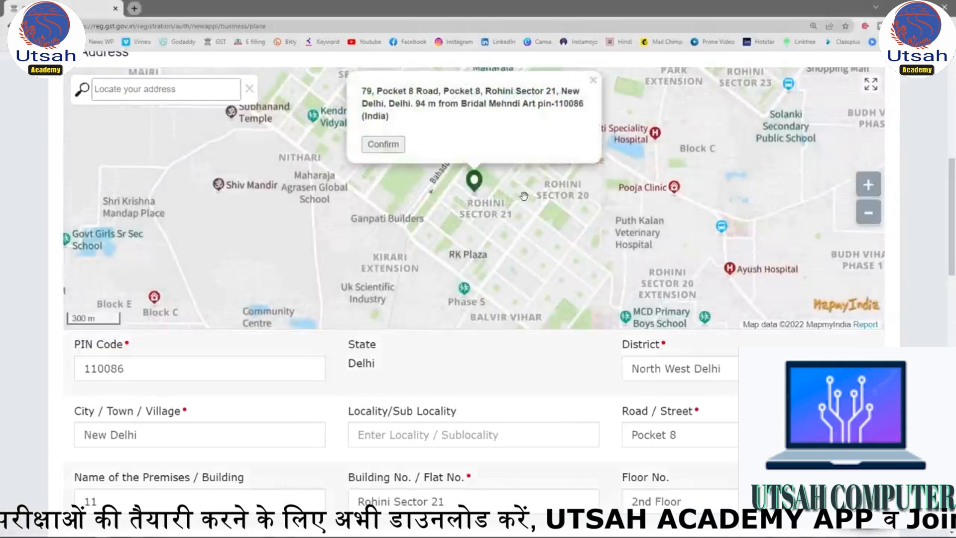
{"action": "left_click", "coordinate": [593, 80]}
Set the state jurisdiction's sector/circle/ward to Ward 63.
{"action": "scroll", "coordinate": [593, 291], "scroll_direction": "down", "scroll_amount": 6}
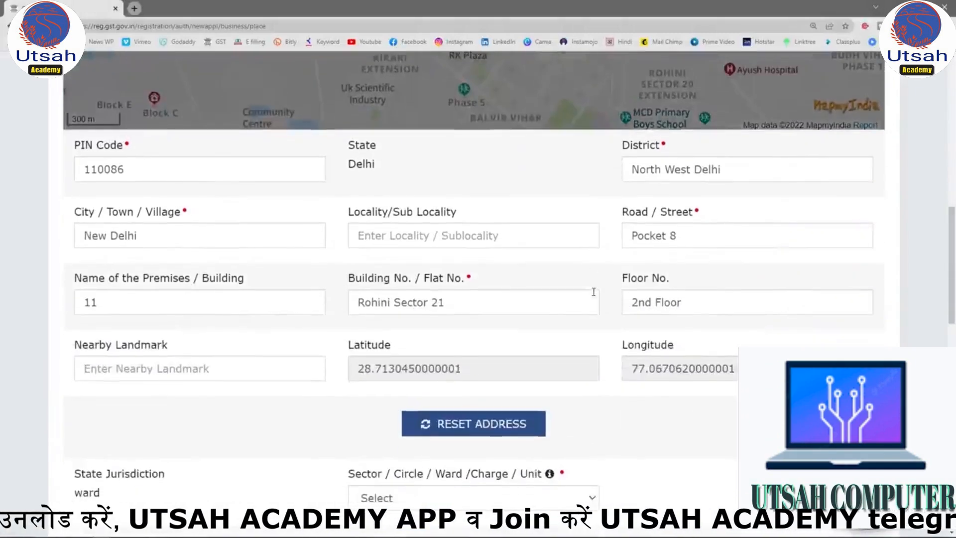
{"action": "scroll", "coordinate": [594, 290], "scroll_direction": "down", "scroll_amount": 3}
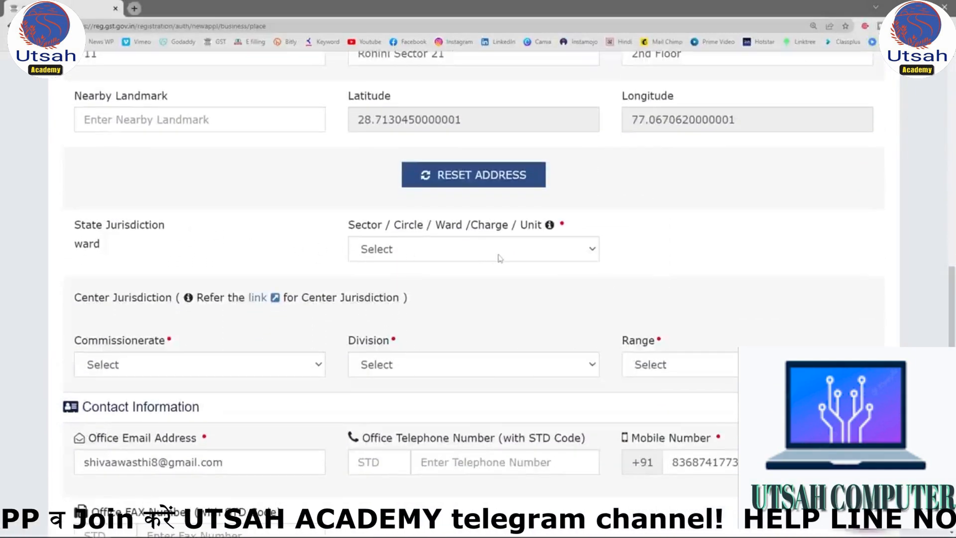
{"action": "left_click", "coordinate": [523, 254]}
{"action": "left_click", "coordinate": [497, 278]}
Set the center jurisdiction to commissionerate DELHI WEST, division MUNDKA and range RANGE - 112.
{"action": "scroll", "coordinate": [493, 287], "scroll_direction": "down", "scroll_amount": 2}
{"action": "left_click", "coordinate": [301, 268]}
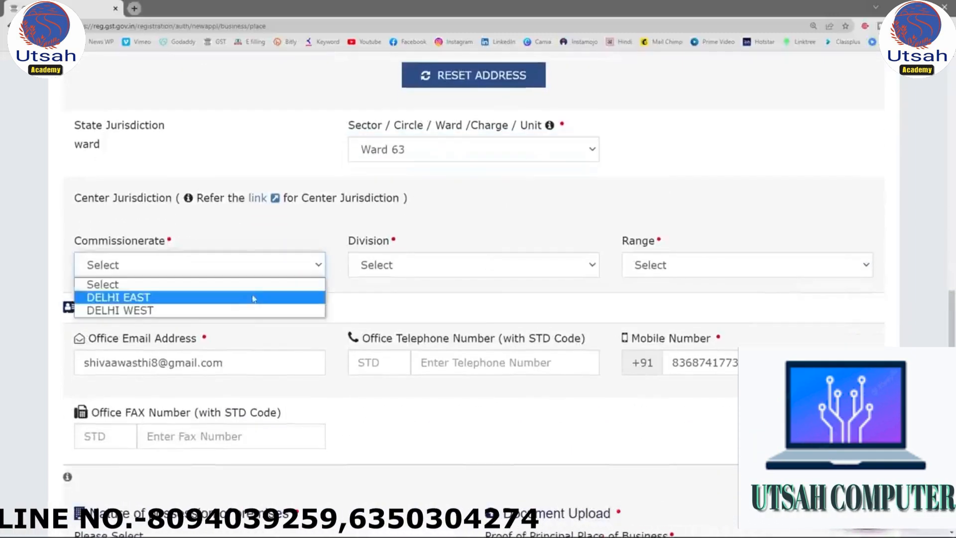
{"action": "left_click", "coordinate": [246, 310]}
{"action": "left_click", "coordinate": [500, 268]}
{"action": "left_click", "coordinate": [430, 298]}
{"action": "left_click", "coordinate": [747, 266]}
{"action": "left_click", "coordinate": [705, 298]}
{"action": "scroll", "coordinate": [608, 293], "scroll_direction": "down", "scroll_amount": 3}
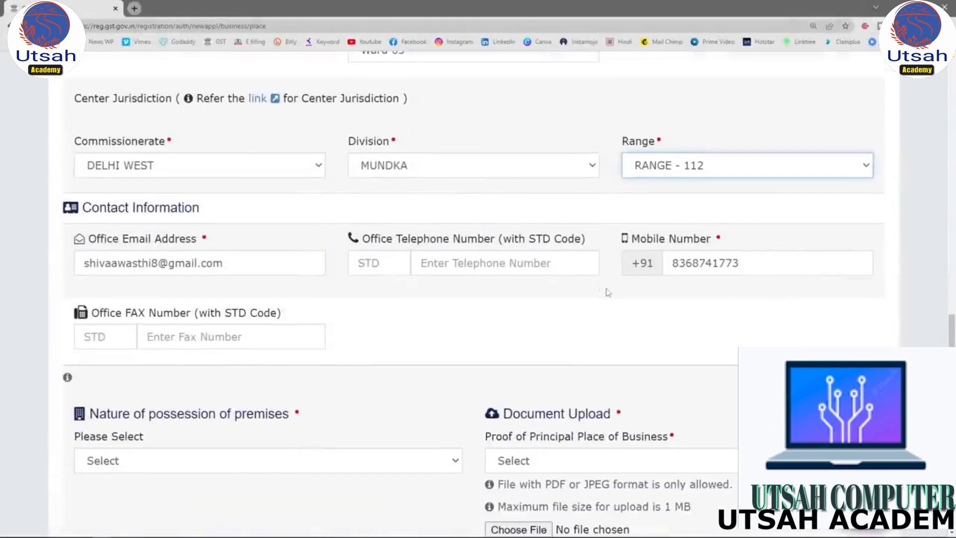
Open the reference link for the center jurisdiction, proceeding past the external-site notice and the browser's privacy warning.
{"action": "scroll", "coordinate": [587, 284], "scroll_direction": "up", "scroll_amount": 3}
{"action": "scroll", "coordinate": [560, 274], "scroll_direction": "up", "scroll_amount": 1}
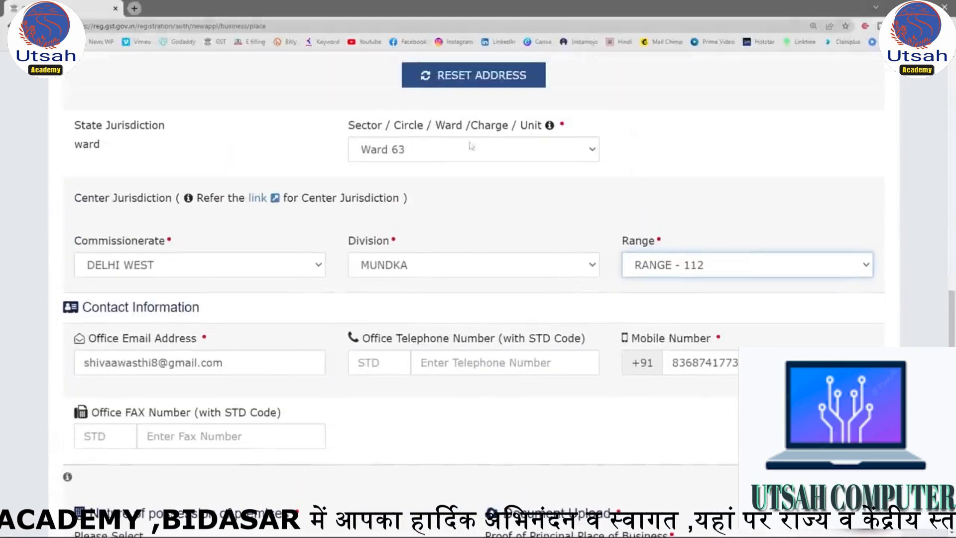
{"action": "left_click_drag", "start_coordinate": [347, 125], "coordinate": [536, 124]}
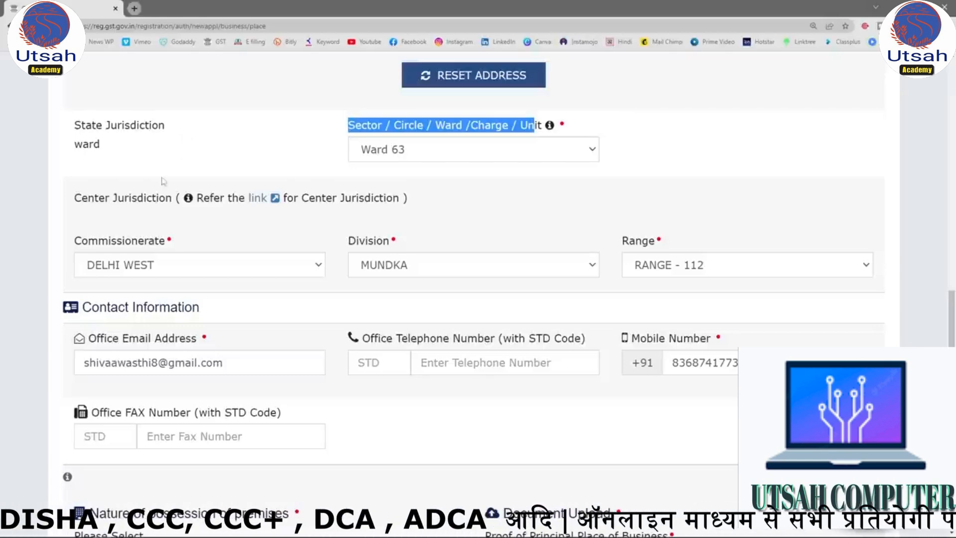
{"action": "left_click", "coordinate": [264, 199]}
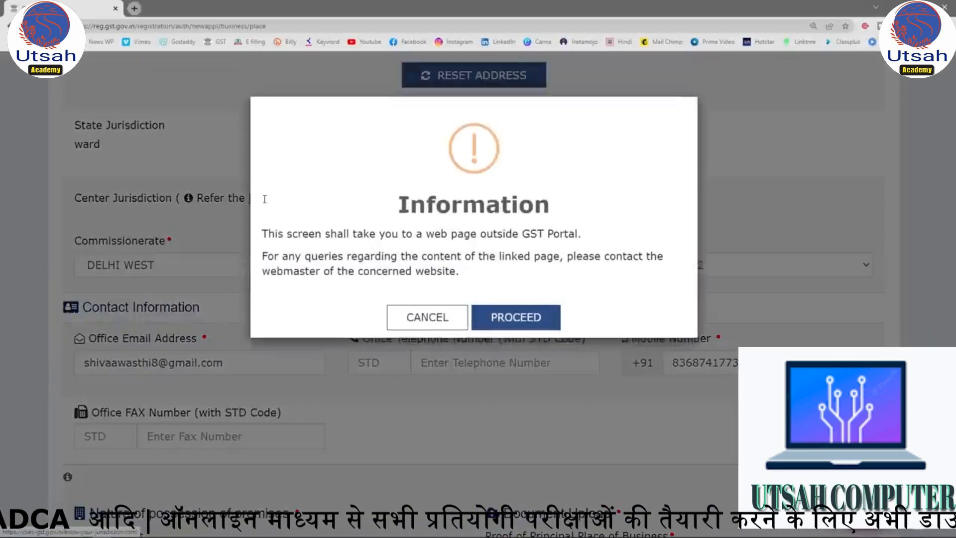
{"action": "left_click", "coordinate": [514, 302]}
{"action": "left_click", "coordinate": [350, 321]}
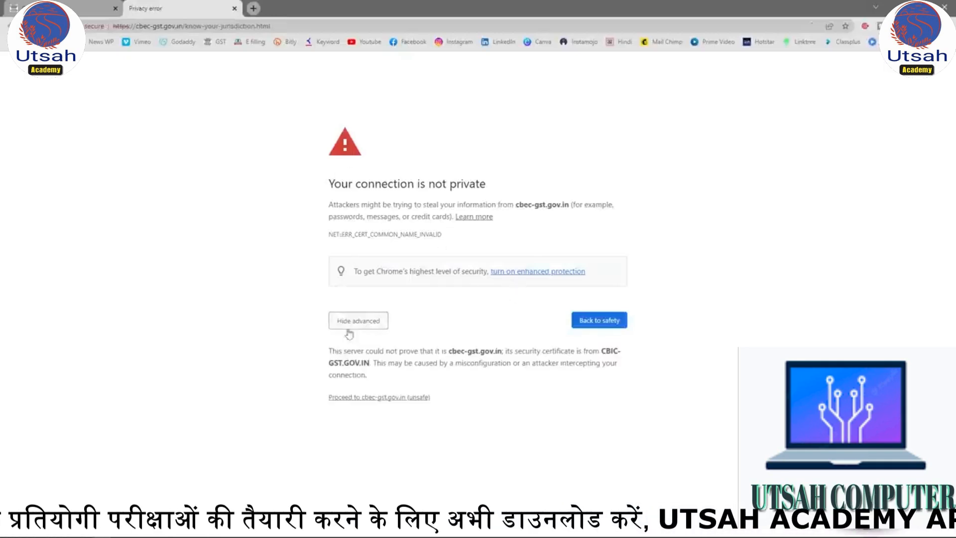
{"action": "left_click", "coordinate": [377, 398]}
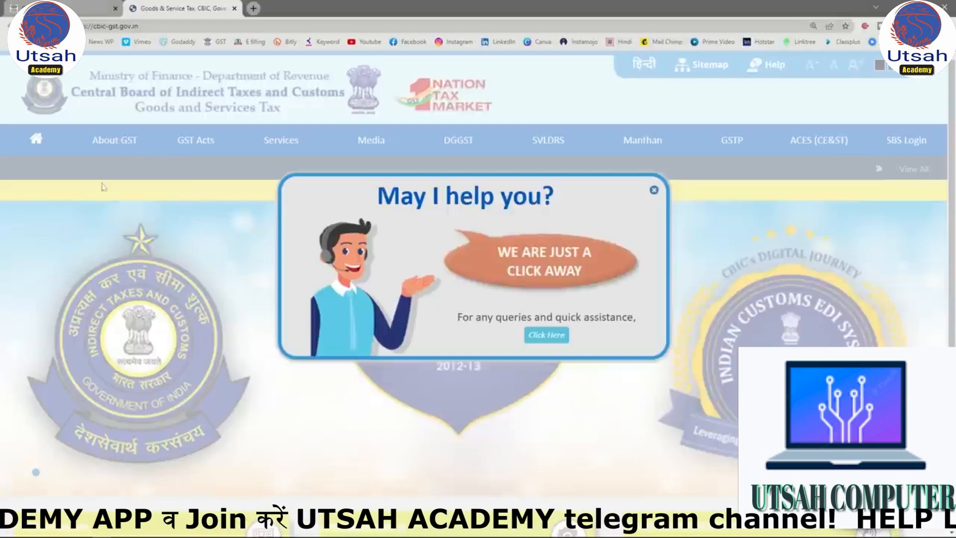
Dismiss the help pop-up on the CBIC GST site and open the Know Your Jurisdiction service.
{"action": "left_click", "coordinate": [654, 189]}
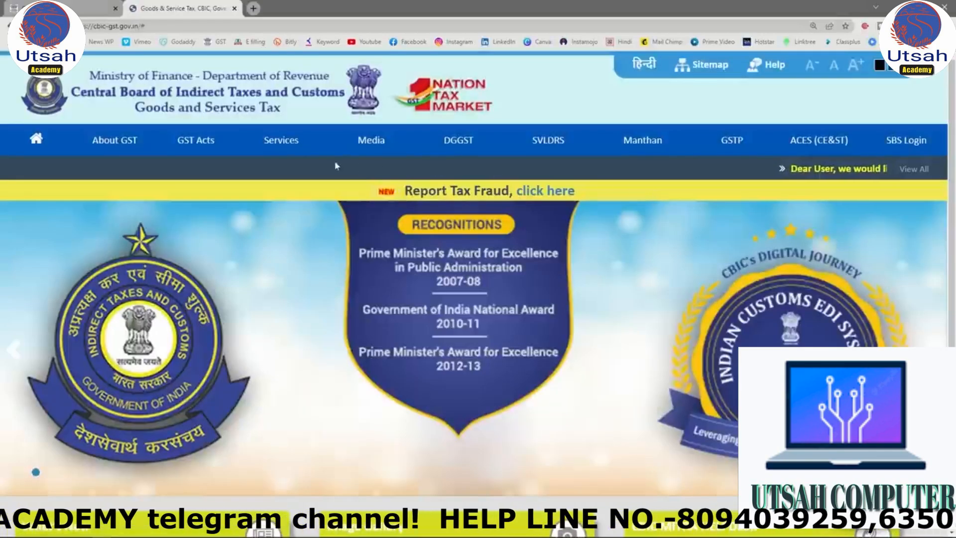
{"action": "mouse_move", "coordinate": [199, 141]}
{"action": "mouse_move", "coordinate": [293, 147]}
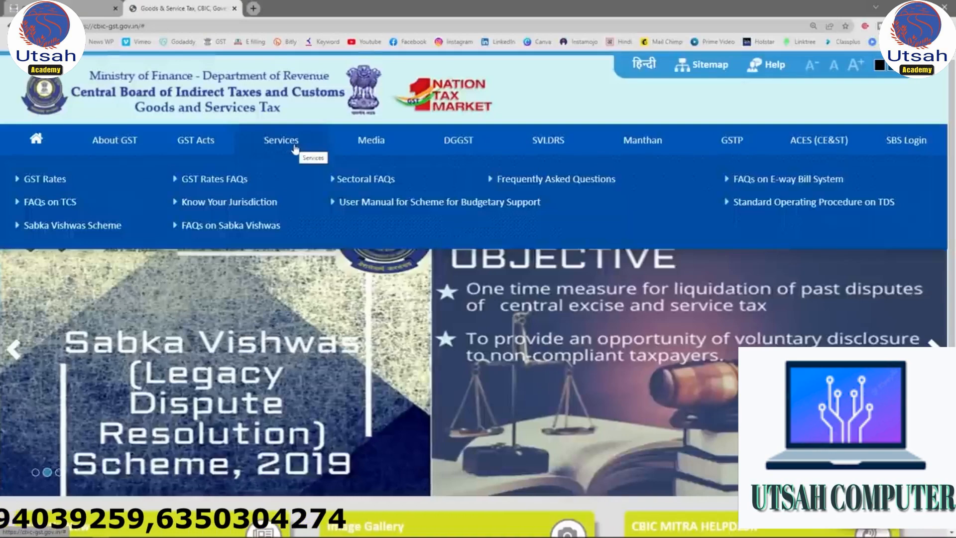
{"action": "left_click", "coordinate": [250, 202]}
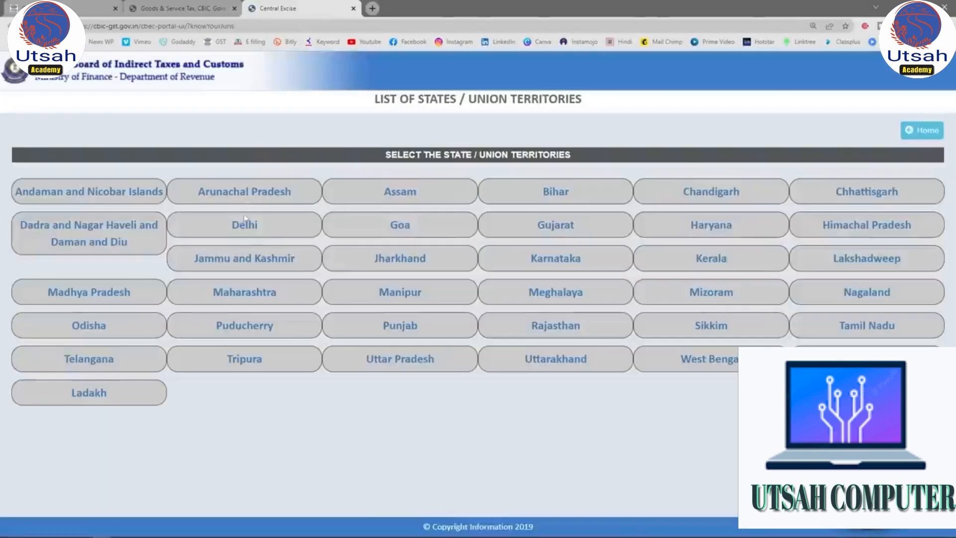
Browse Delhi's jurisdiction lists, examining the DELHI zone's commissionerates and DELHI NORTH's divisions, and return to the GST registration application.
{"action": "left_click", "coordinate": [248, 234]}
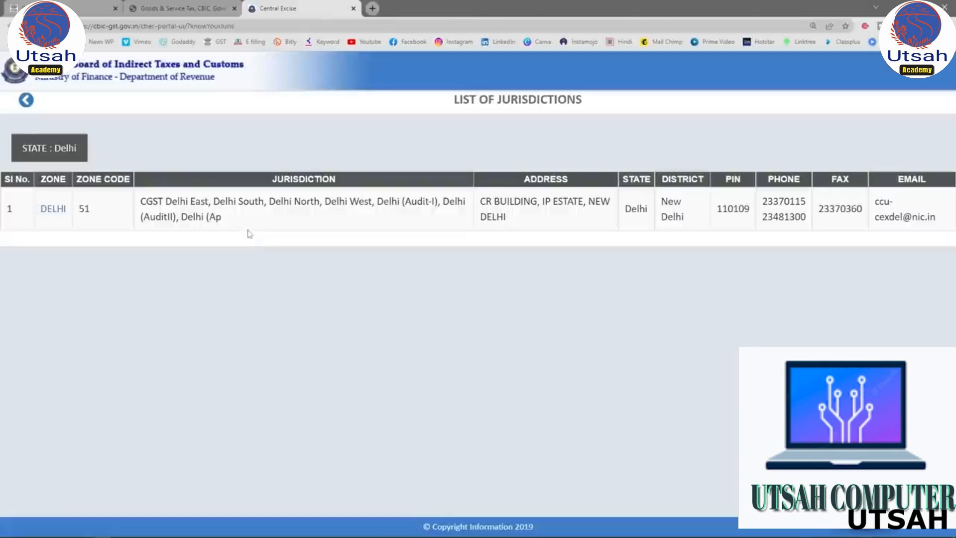
{"action": "left_click", "coordinate": [56, 212]}
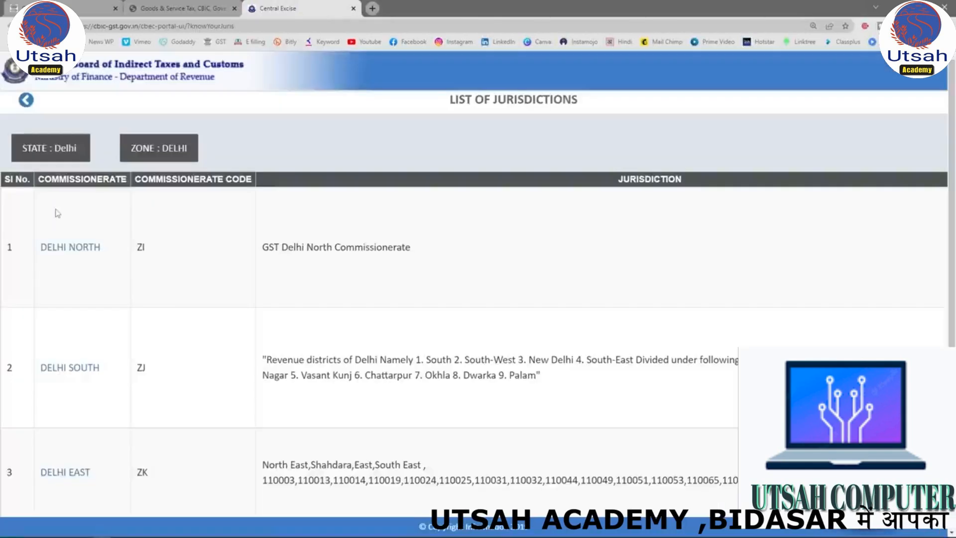
{"action": "scroll", "coordinate": [261, 233], "scroll_direction": "down", "scroll_amount": 3}
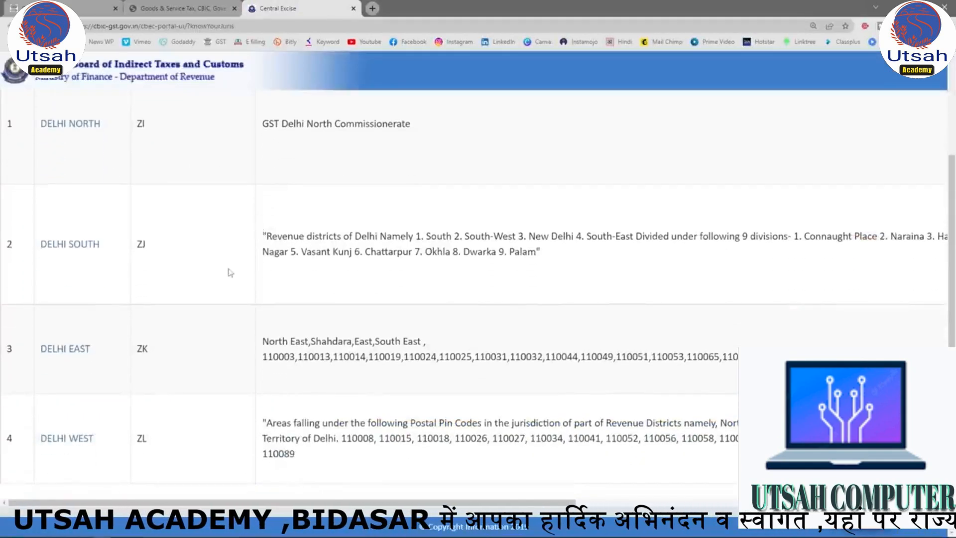
{"action": "scroll", "coordinate": [238, 264], "scroll_direction": "up", "scroll_amount": 3}
{"action": "left_click", "coordinate": [70, 247]}
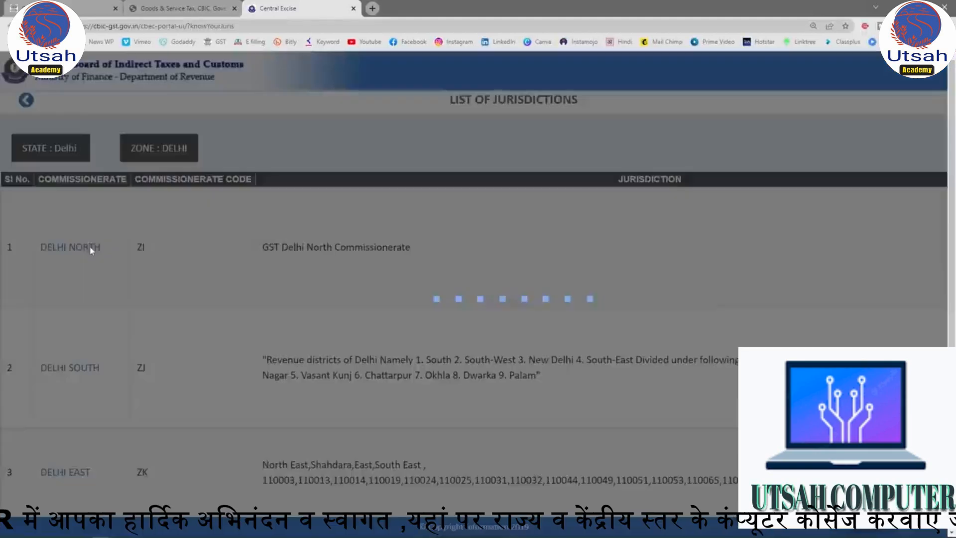
{"action": "scroll", "coordinate": [174, 243], "scroll_direction": "down", "scroll_amount": 5}
{"action": "scroll", "coordinate": [326, 245], "scroll_direction": "down", "scroll_amount": 4}
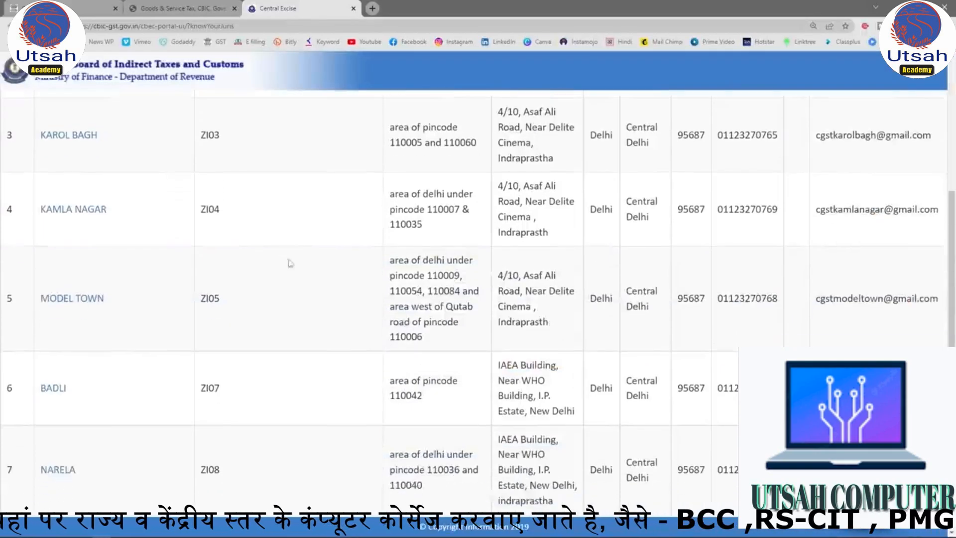
{"action": "scroll", "coordinate": [326, 245], "scroll_direction": "up", "scroll_amount": 8}
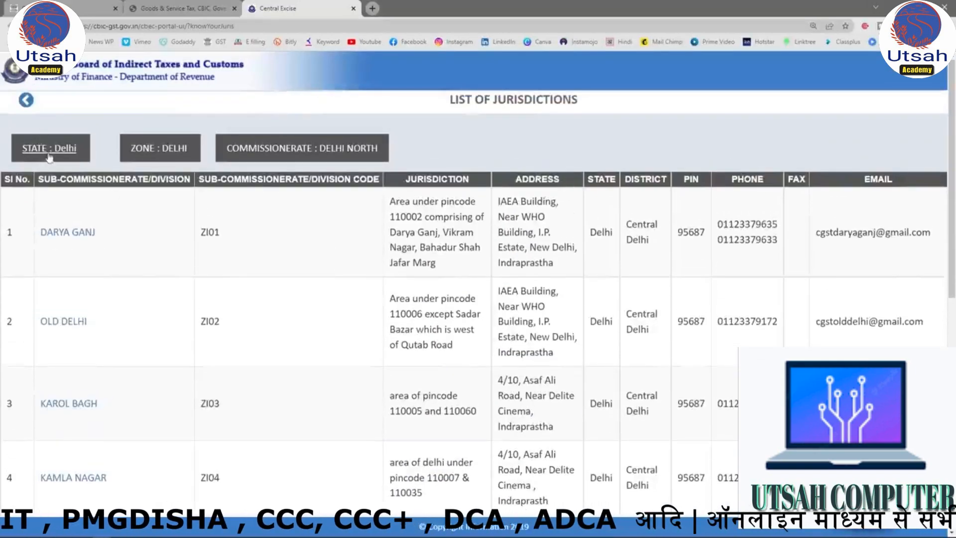
{"action": "left_click", "coordinate": [46, 148]}
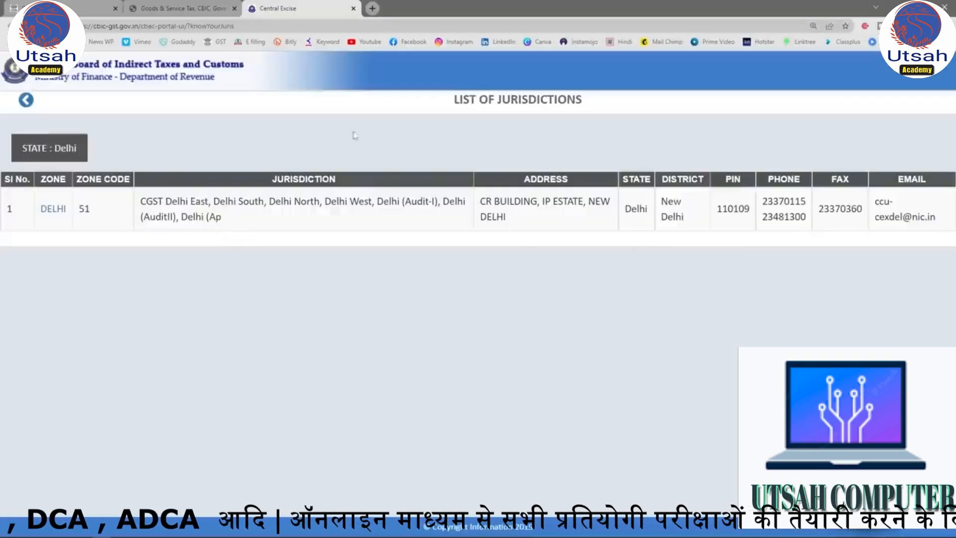
{"action": "left_click", "coordinate": [59, 4]}
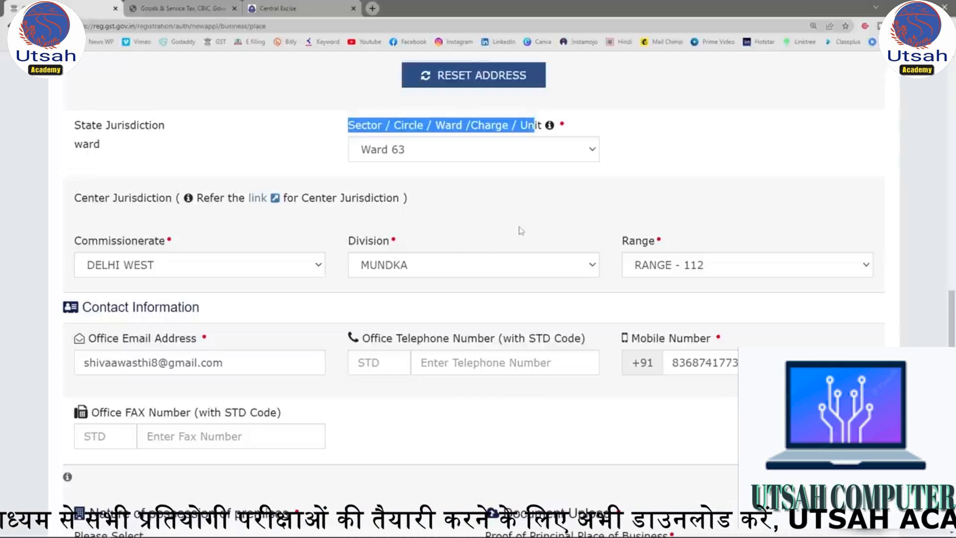
Set the nature of possession of the premises to Own and list the documents accepted as proof of principal place of business.
{"action": "scroll", "coordinate": [456, 228], "scroll_direction": "down", "scroll_amount": 7}
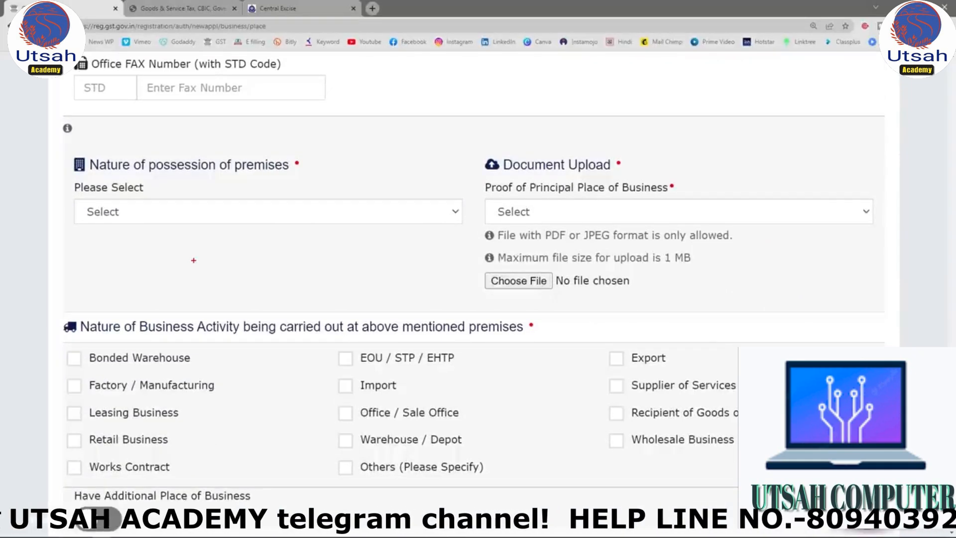
{"action": "mouse_move", "coordinate": [52, 150]}
{"action": "left_mouse_down"}
{"action": "mouse_move", "coordinate": [368, 202]}
{"action": "mouse_move", "coordinate": [471, 256]}
{"action": "left_mouse_up"}
{"action": "mouse_move", "coordinate": [476, 138]}
{"action": "left_mouse_down"}
{"action": "mouse_move", "coordinate": [508, 197]}
{"action": "mouse_move", "coordinate": [744, 331]}
{"action": "mouse_move", "coordinate": [904, 325]}
{"action": "left_mouse_up"}
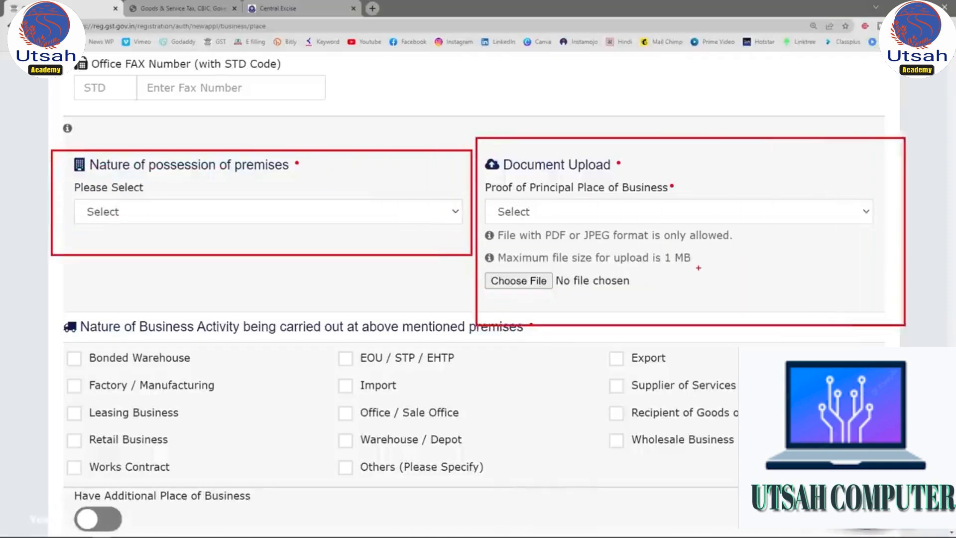
{"action": "key", "text": "Escape"}
{"action": "left_click", "coordinate": [407, 221]}
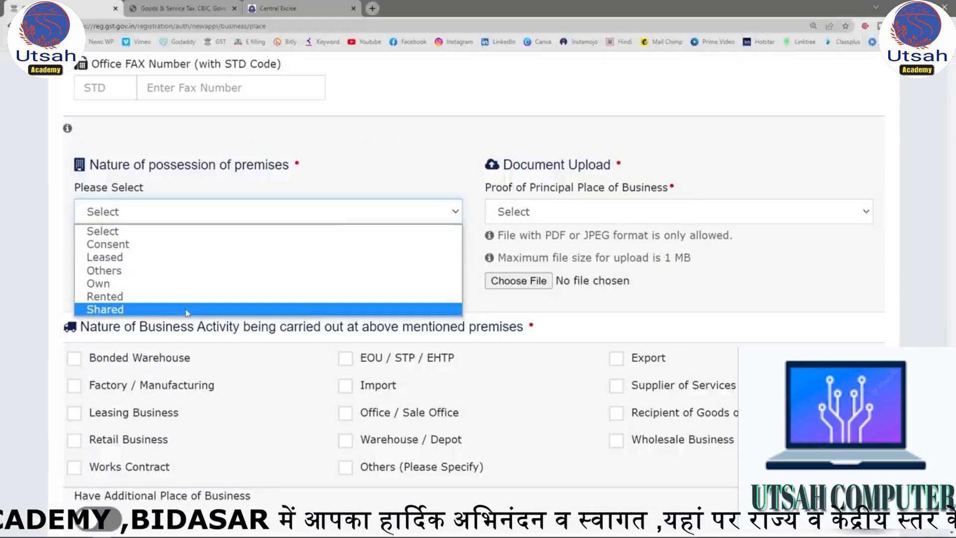
{"action": "left_click", "coordinate": [117, 283]}
{"action": "left_click", "coordinate": [634, 217]}
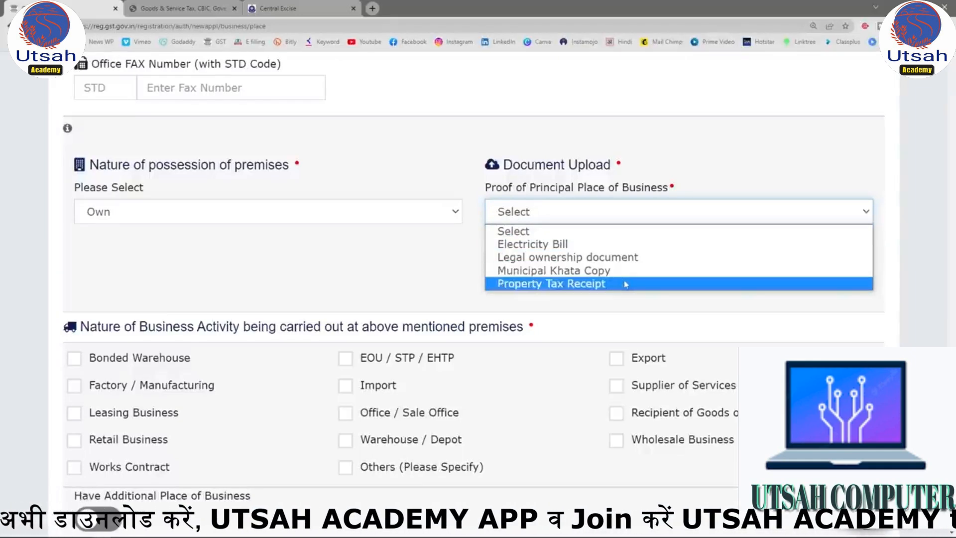
Set the nature of possession to Rented and the proof of principal place of business to Rent / Lease agreement.
{"action": "left_click", "coordinate": [324, 211]}
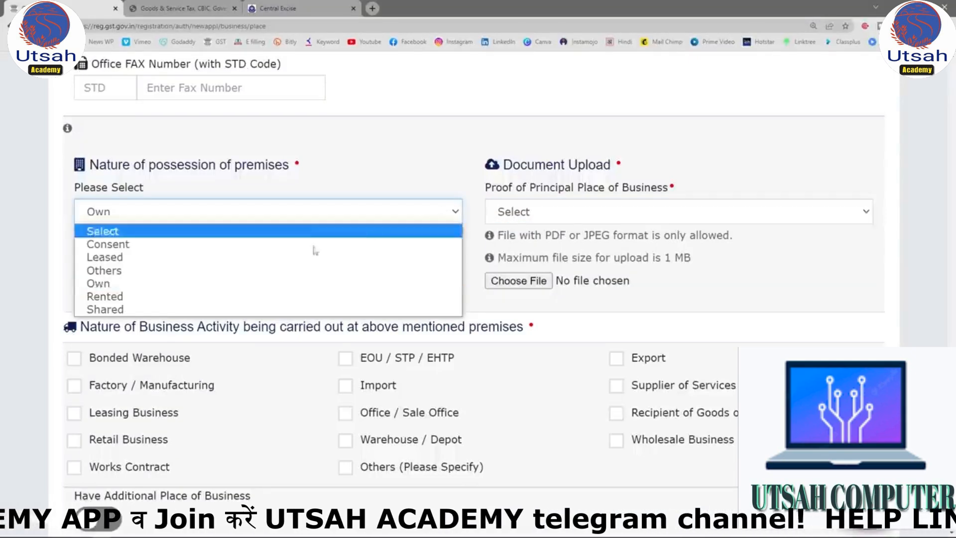
{"action": "left_click", "coordinate": [164, 297]}
{"action": "left_click", "coordinate": [616, 219]}
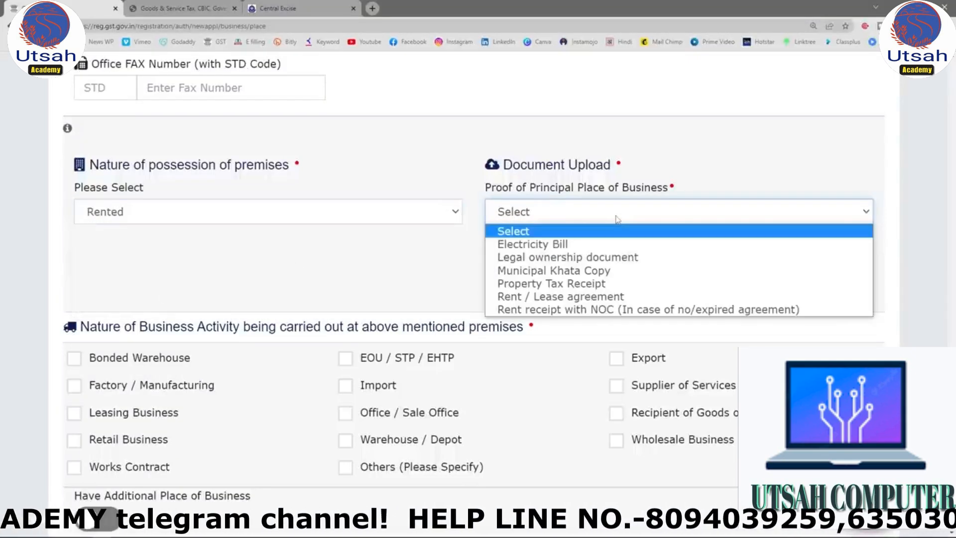
{"action": "left_click", "coordinate": [550, 296]}
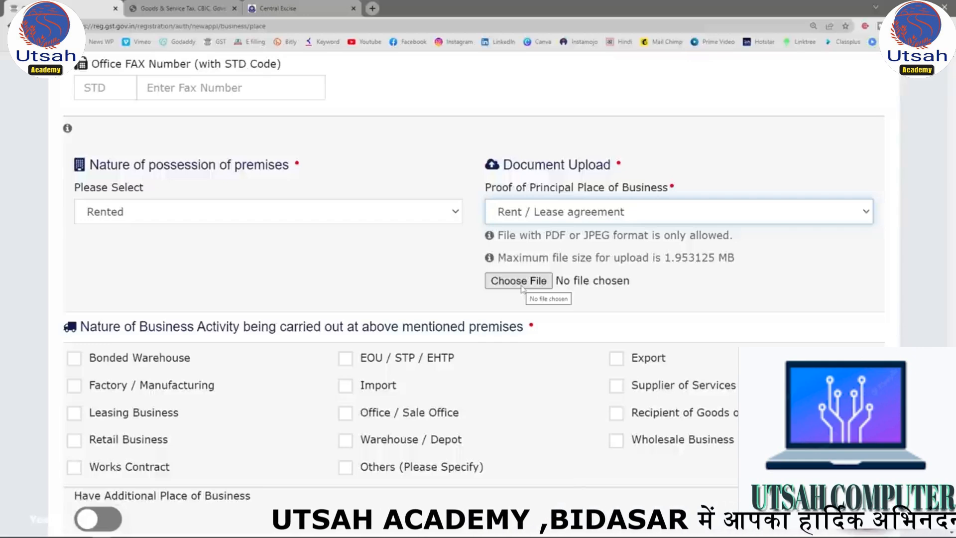
Select Retail Business, Warehouse / Depot and Supplier of Services as the business activities at the premises, leaving Others unselected.
{"action": "scroll", "coordinate": [433, 244], "scroll_direction": "down", "scroll_amount": 2}
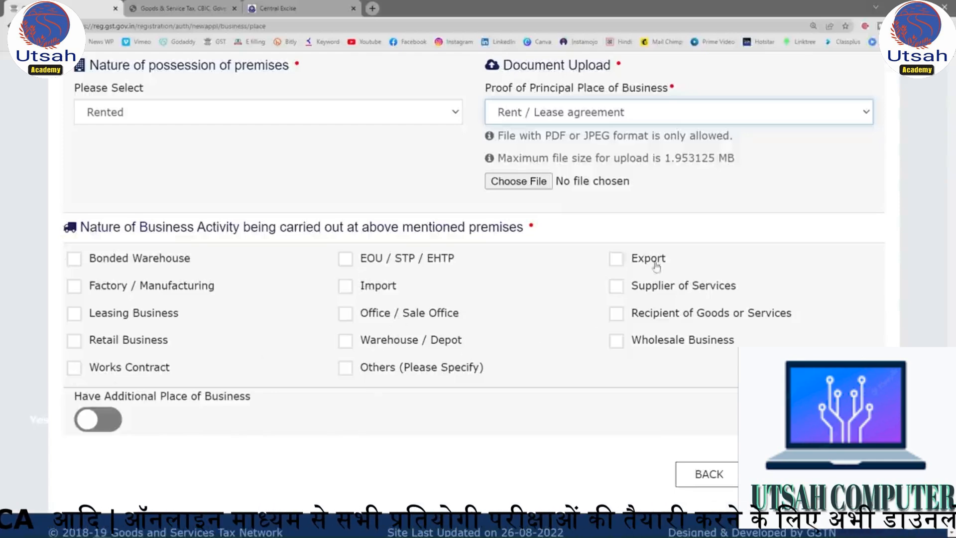
{"action": "left_click", "coordinate": [348, 372]}
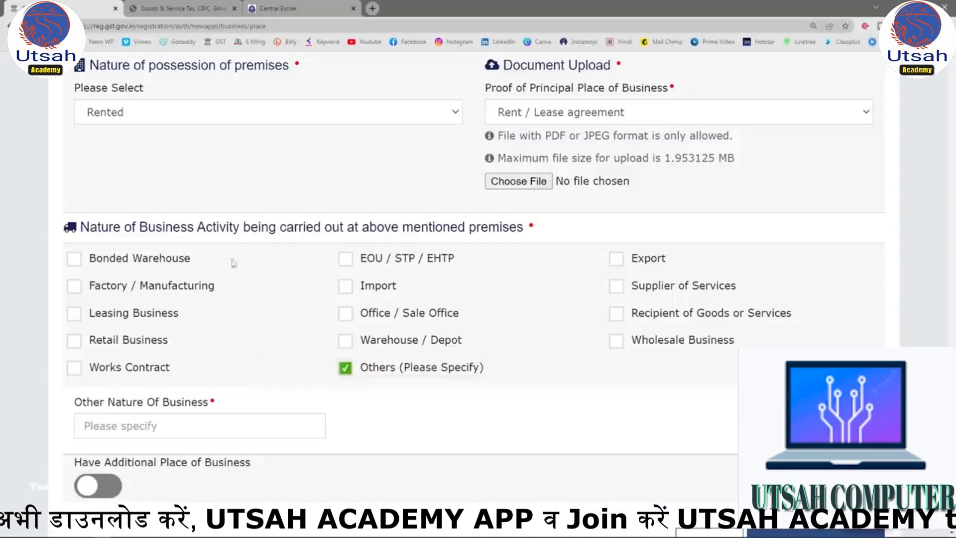
{"action": "left_click", "coordinate": [77, 343]}
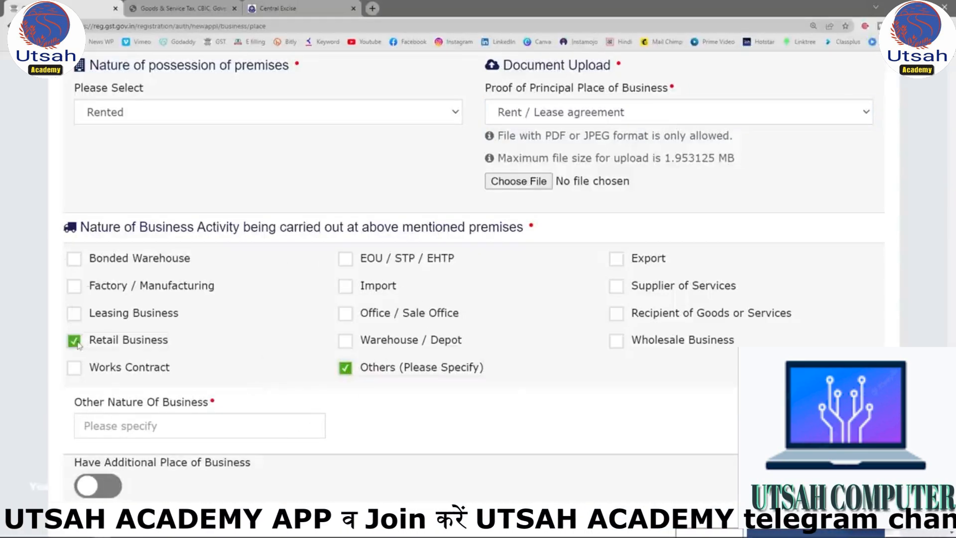
{"action": "left_click", "coordinate": [345, 369]}
{"action": "left_click", "coordinate": [347, 341]}
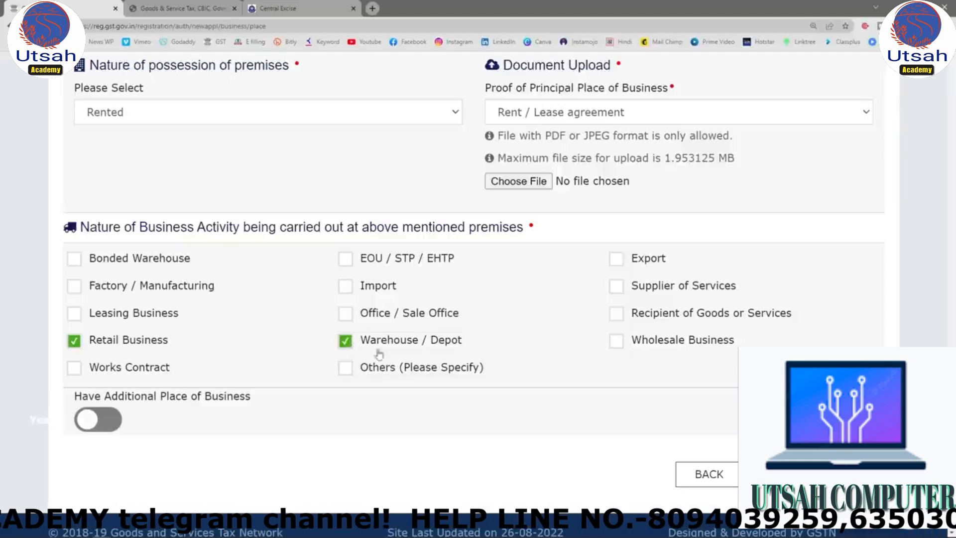
{"action": "left_click", "coordinate": [615, 288]}
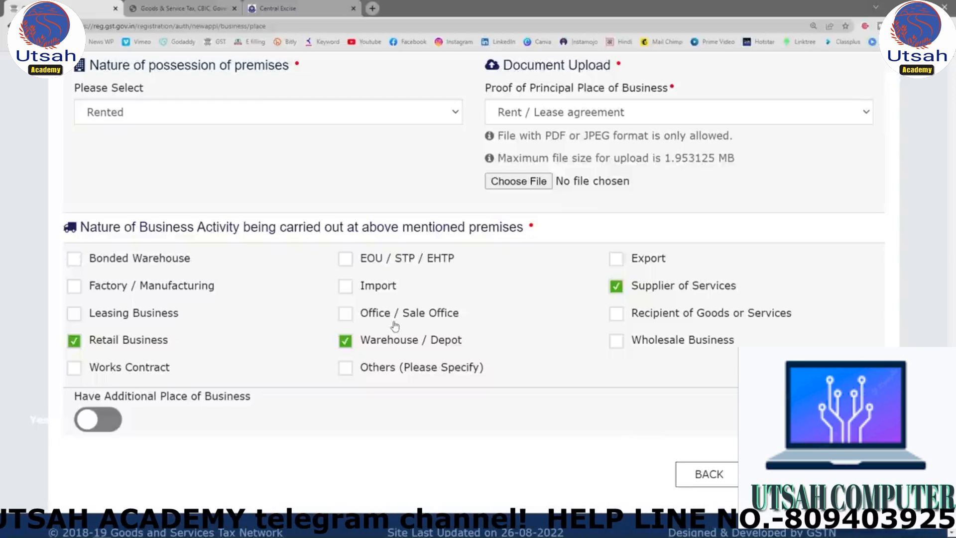
Try the Have Additional Place of Business option and check the application's Additional Places of Business section.
{"action": "left_click", "coordinate": [106, 421]}
{"action": "scroll", "coordinate": [312, 440], "scroll_direction": "up", "scroll_amount": 8}
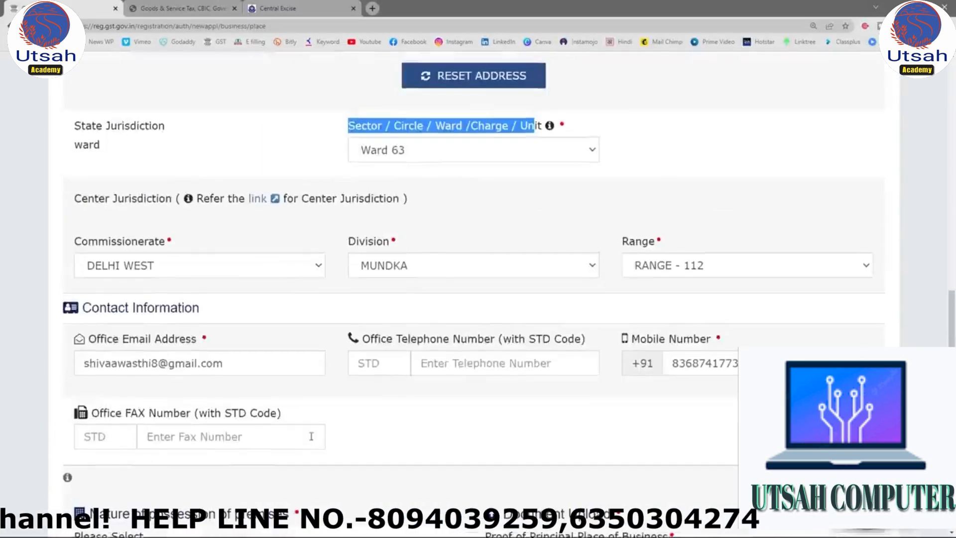
{"action": "scroll", "coordinate": [312, 440], "scroll_direction": "up", "scroll_amount": 10}
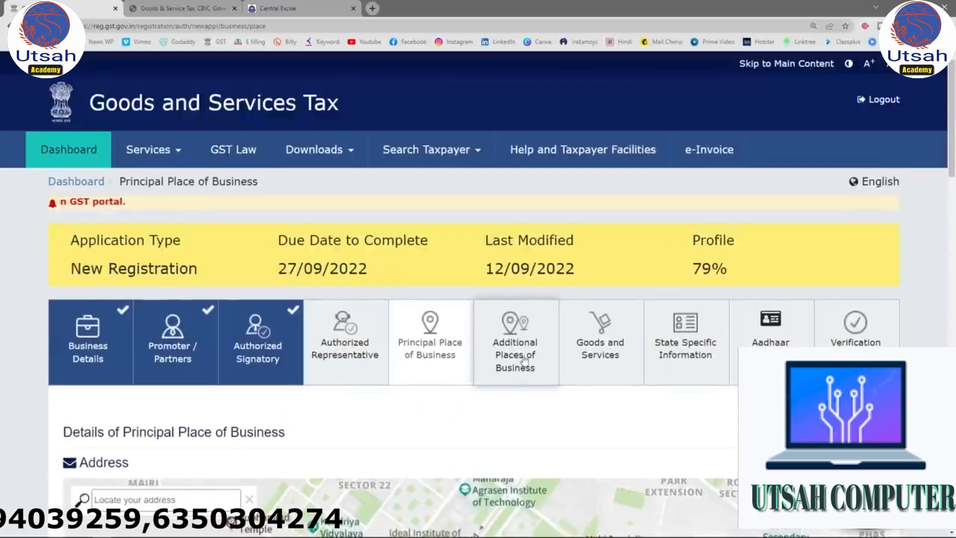
{"action": "scroll", "coordinate": [524, 368], "scroll_direction": "down", "scroll_amount": 8}
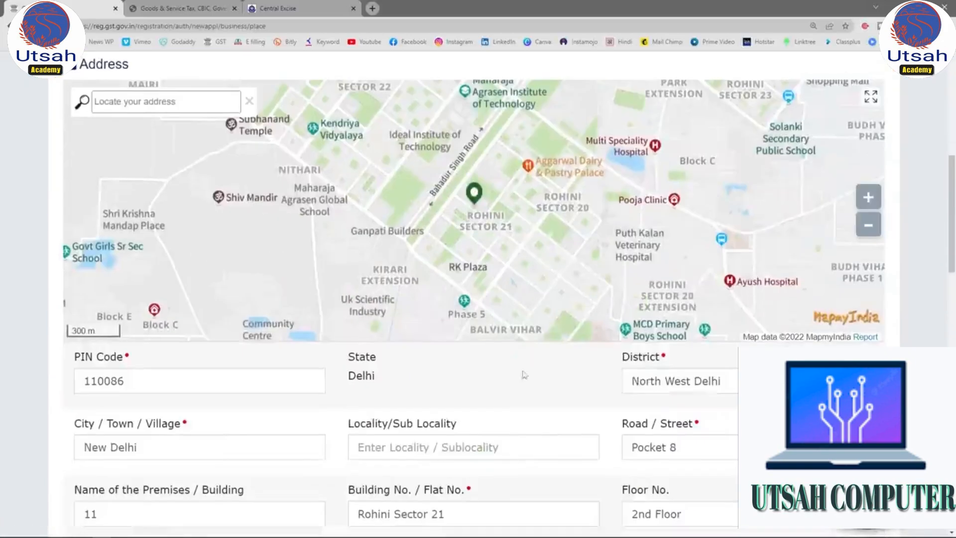
Set the nature of possession of the premises to Own and the proof of principal place of business to Electricity Bill.
{"action": "scroll", "coordinate": [524, 375], "scroll_direction": "down", "scroll_amount": 15}
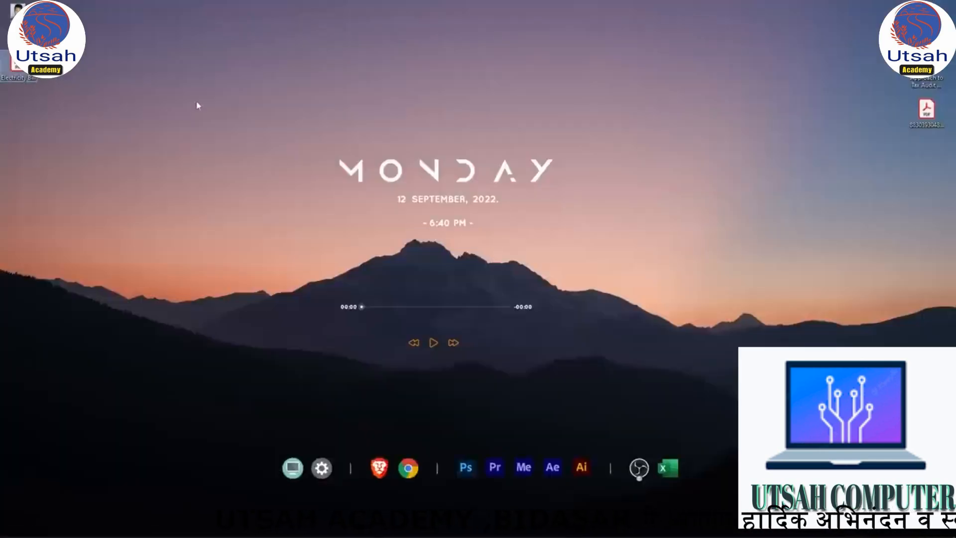
{"action": "right_click", "coordinate": [198, 106]}
{"action": "left_click", "coordinate": [165, 132]}
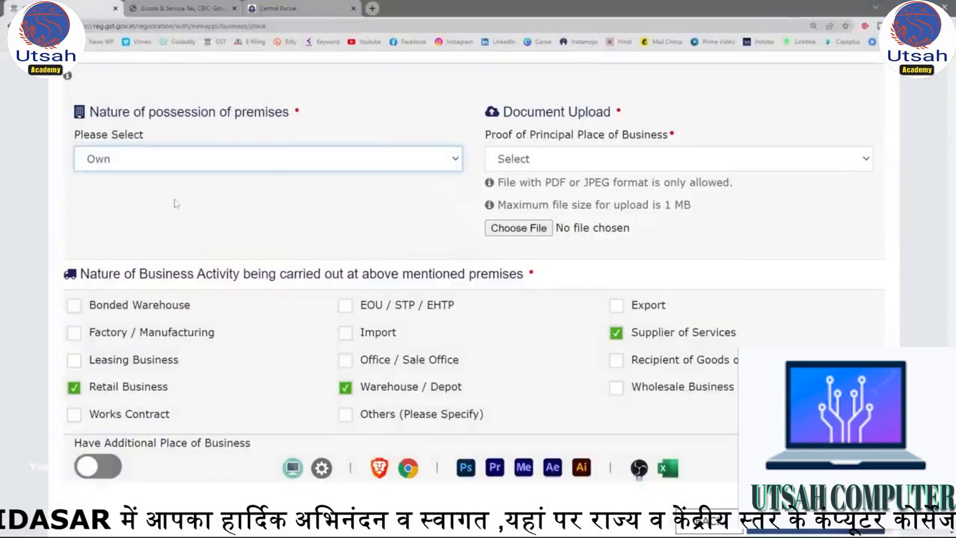
{"action": "left_click", "coordinate": [617, 162]}
{"action": "left_click", "coordinate": [573, 190]}
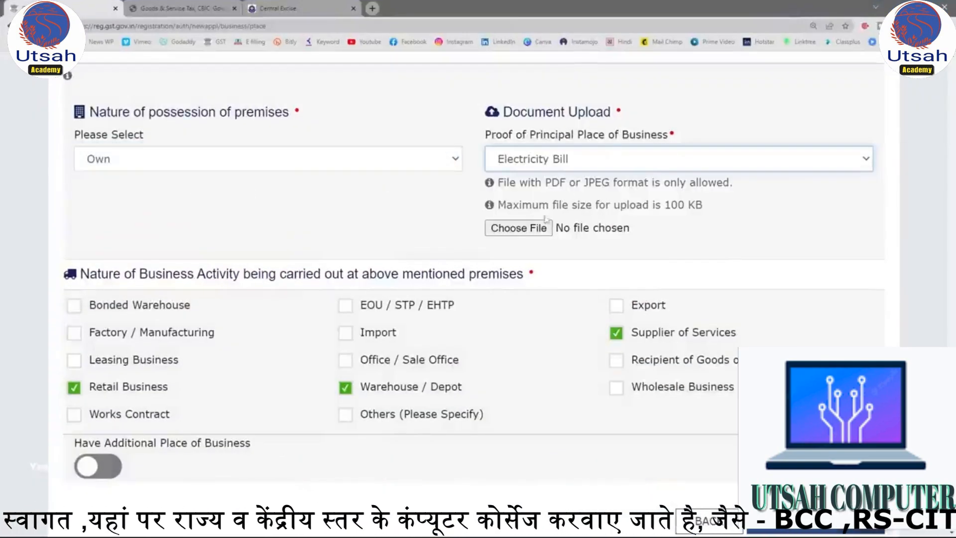
Try to upload the Electricity Bill PDF from the Desktop as proof of the principal place of business.
{"action": "left_click", "coordinate": [521, 229]}
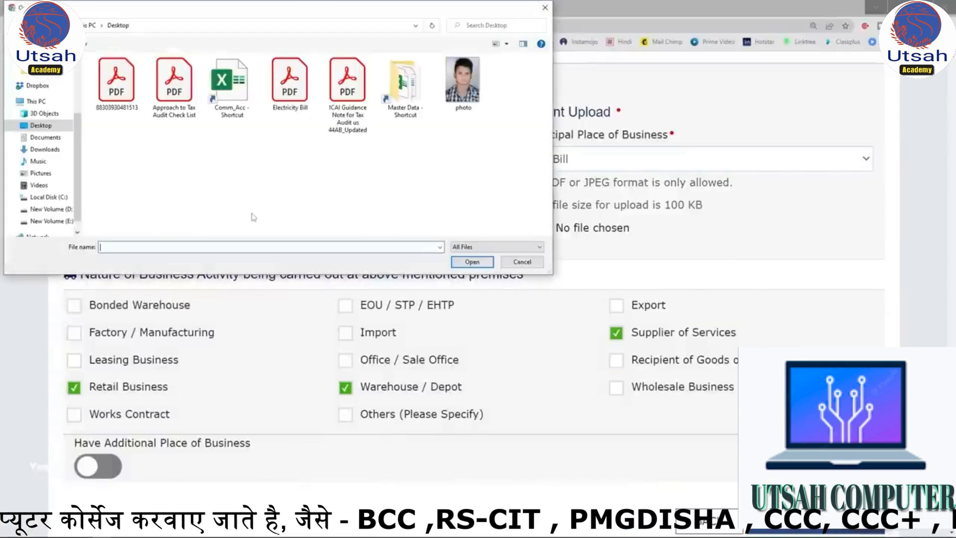
{"action": "double_click", "coordinate": [291, 83]}
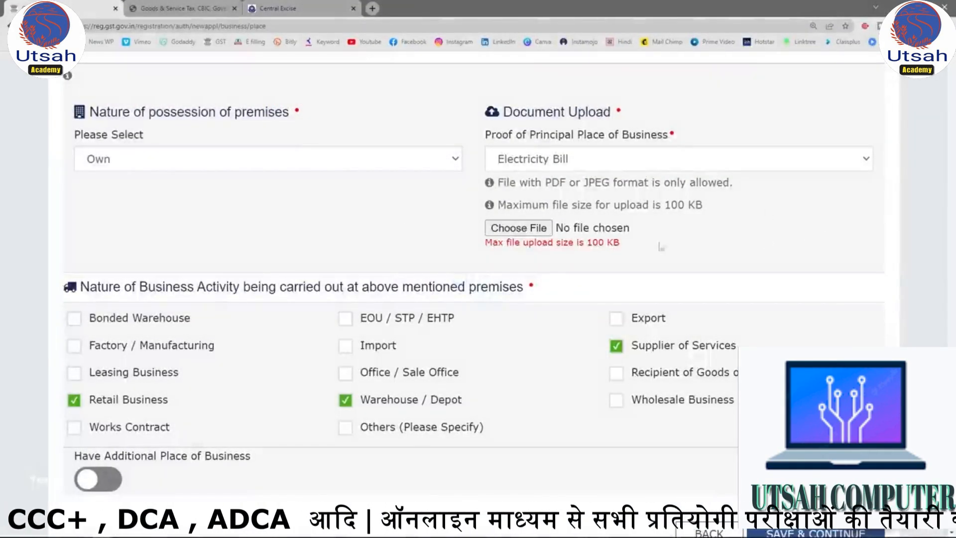
{"action": "left_click_drag", "start_coordinate": [485, 242], "coordinate": [635, 248]}
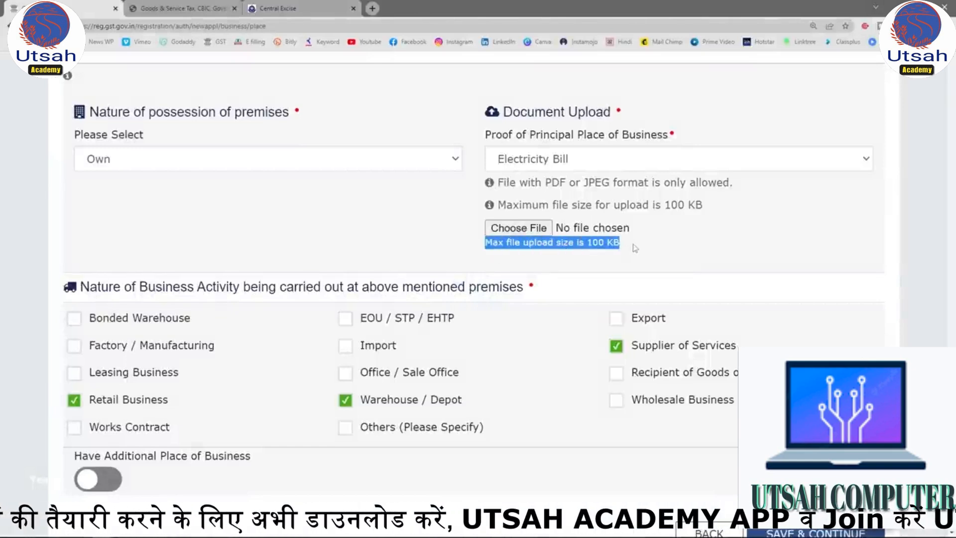
{"action": "left_click", "coordinate": [748, 167]}
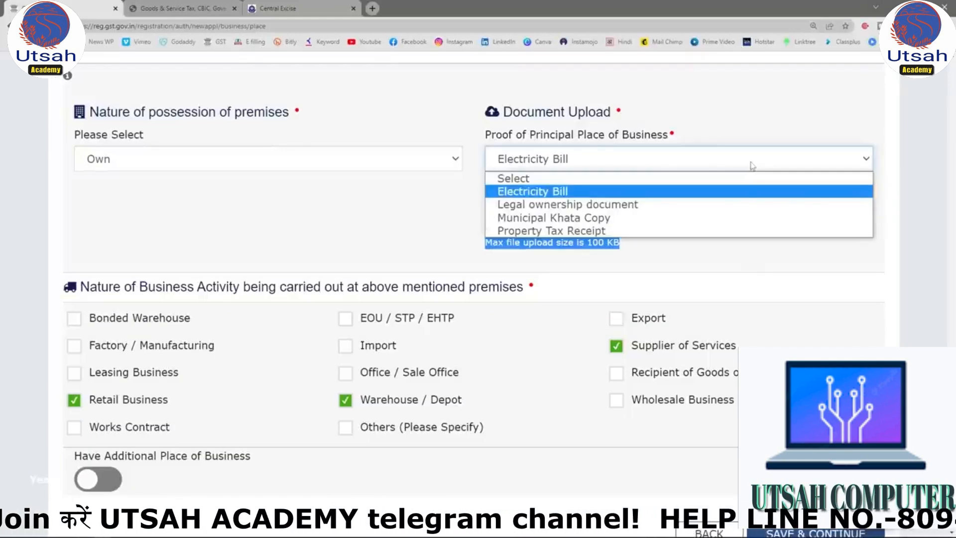
{"action": "left_click", "coordinate": [751, 166]}
Search the web in a new browser tab for "reduce pdf size" and open iLovePDF's Compress PDF tool.
{"action": "left_click", "coordinate": [373, 8]}
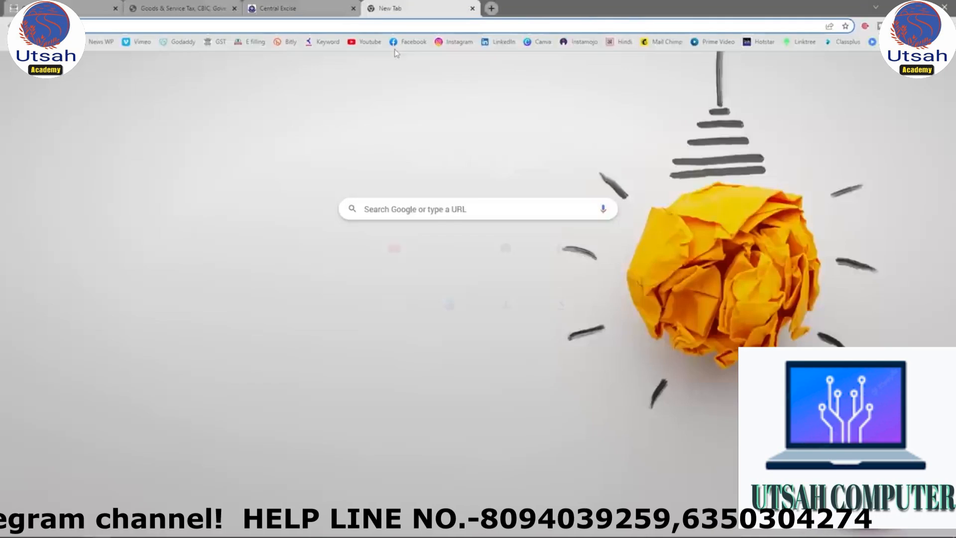
{"action": "type", "text": "reduce pdf size"}
{"action": "key", "text": "Return"}
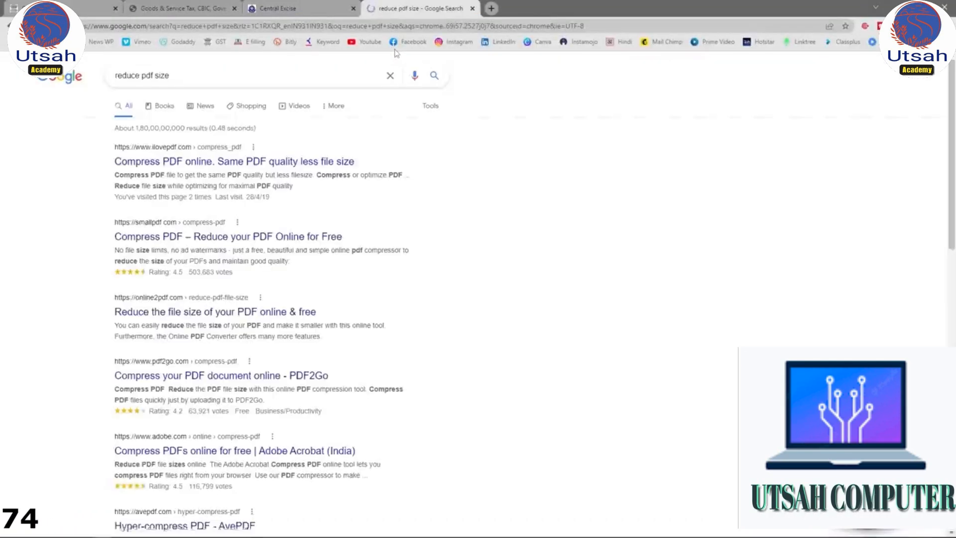
{"action": "left_click", "coordinate": [217, 161]}
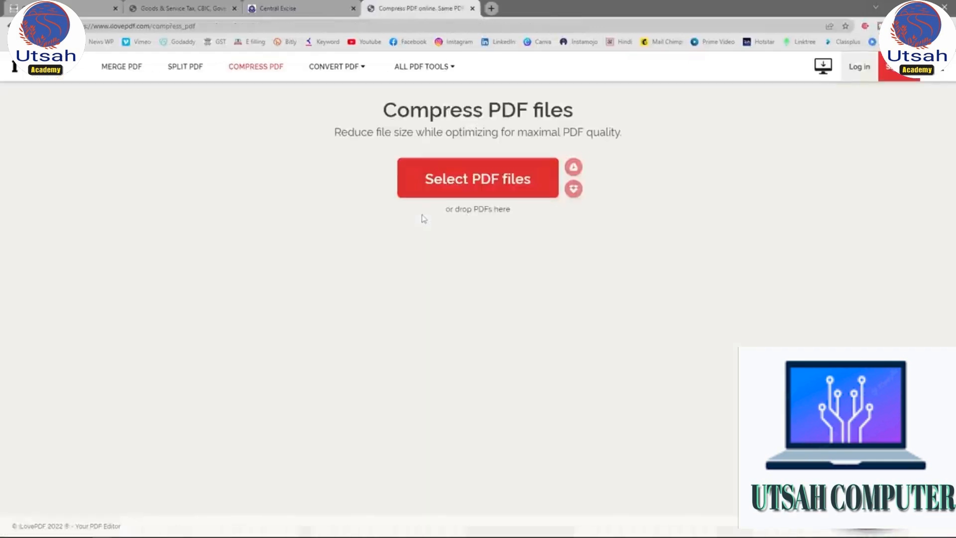
Load the Electricity Bill PDF from the Desktop and compress it with the recommended compression level.
{"action": "left_click", "coordinate": [512, 179]}
{"action": "double_click", "coordinate": [290, 84]}
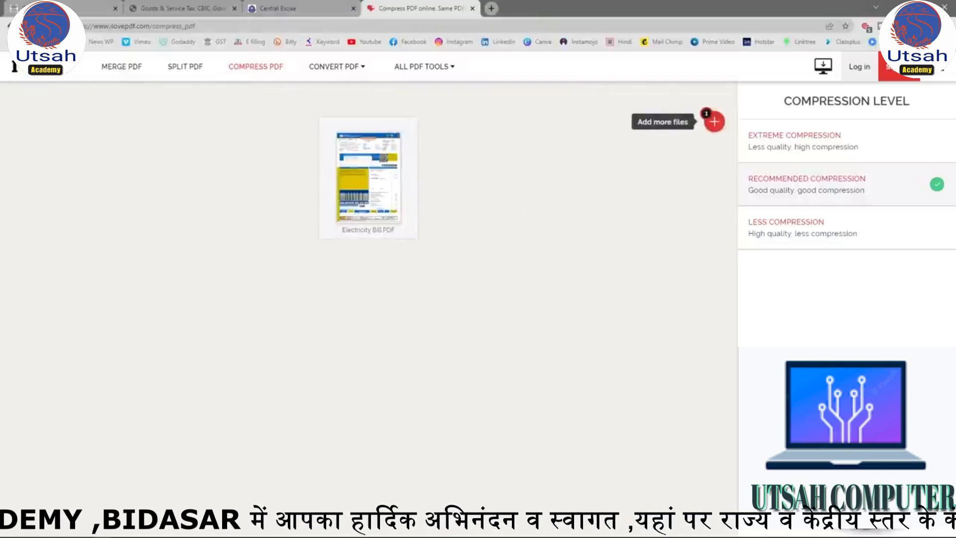
{"action": "left_click", "coordinate": [846, 510]}
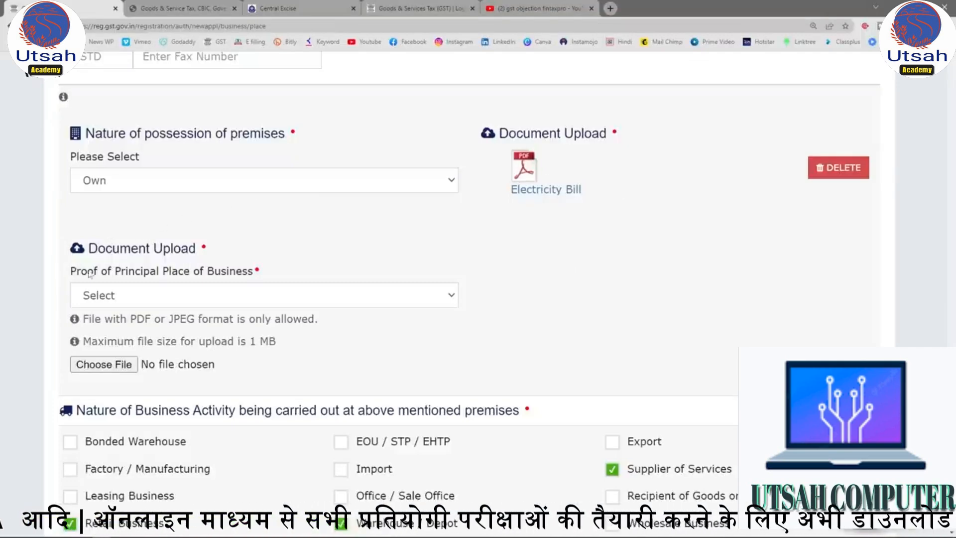
Set the proof of principal place of business to Electricity Bill and upload a second supporting PDF.
{"action": "left_click_drag", "start_coordinate": [76, 273], "coordinate": [255, 272]}
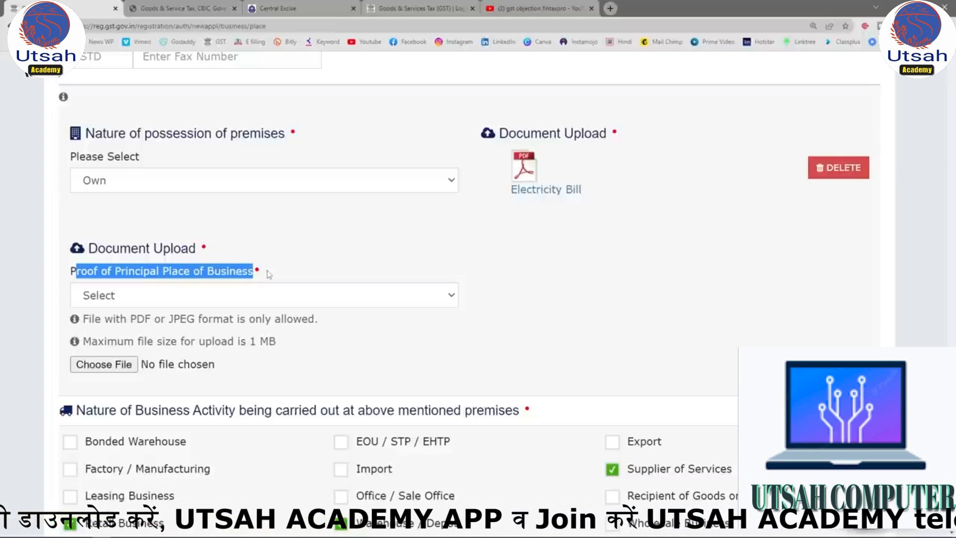
{"action": "left_click", "coordinate": [351, 294]}
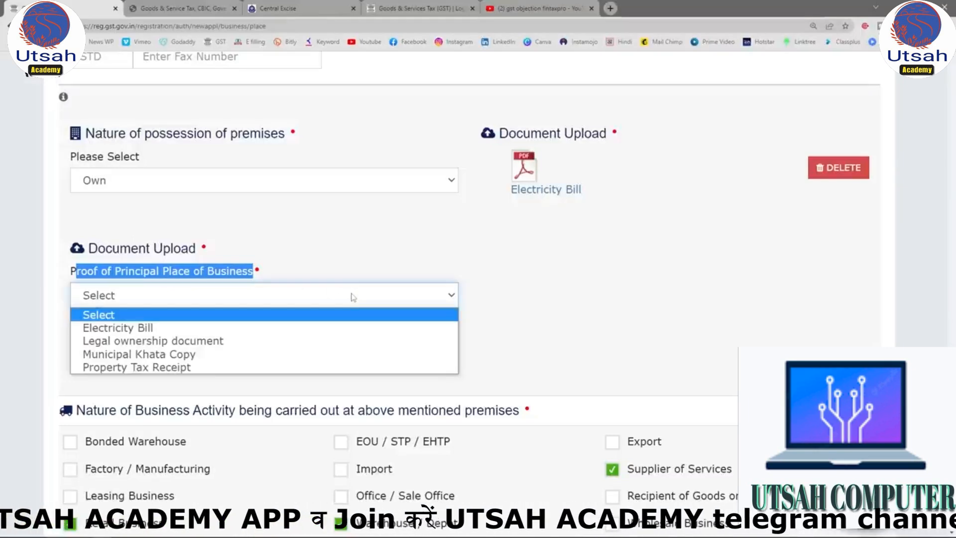
{"action": "left_click", "coordinate": [171, 331]}
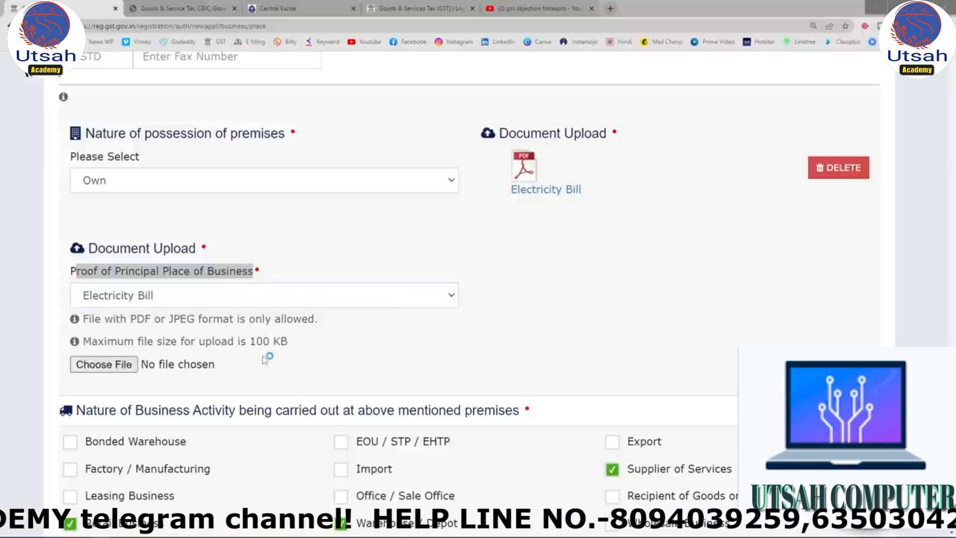
{"action": "left_click", "coordinate": [232, 84]}
{"action": "double_click", "coordinate": [232, 91]}
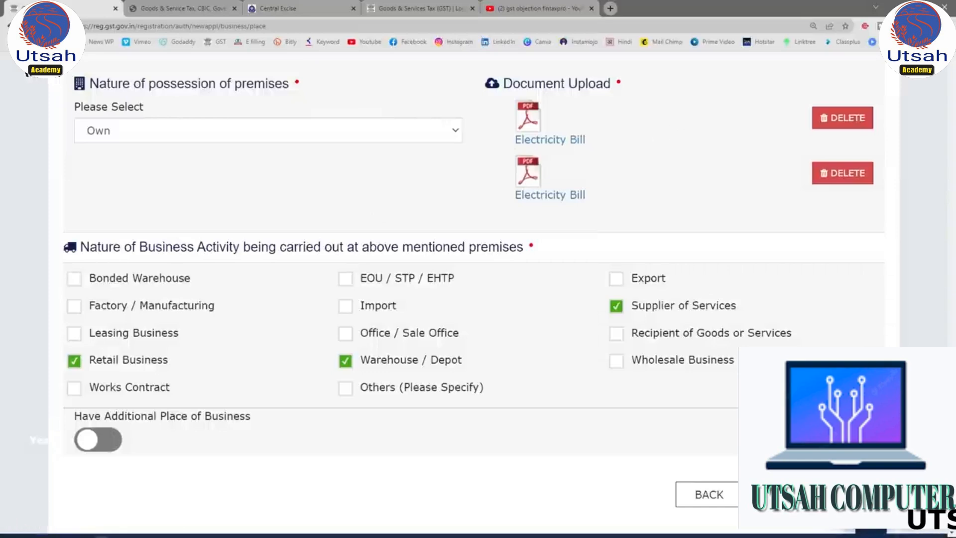
Save the principal place of business details and continue with the locality/sub-locality left blank.
{"action": "left_click", "coordinate": [816, 494]}
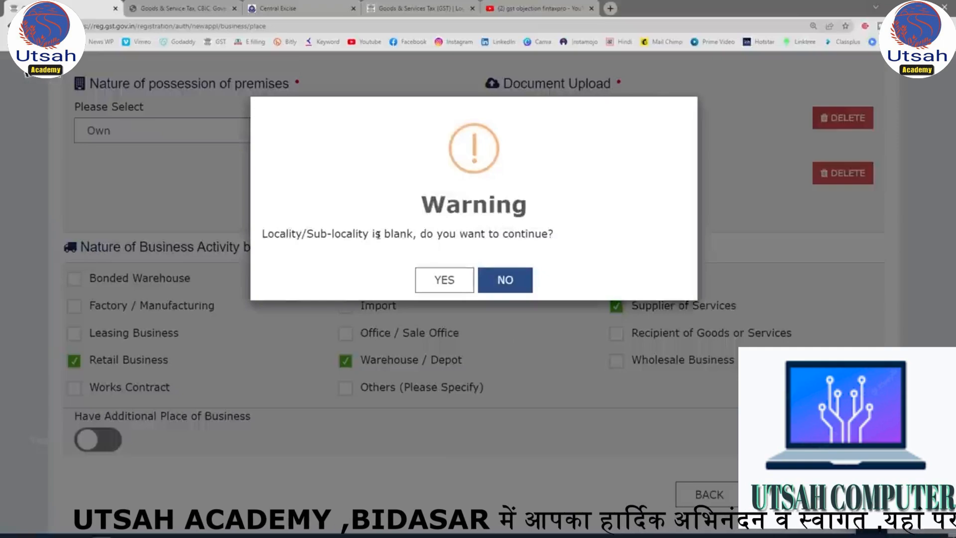
{"action": "left_click", "coordinate": [435, 276]}
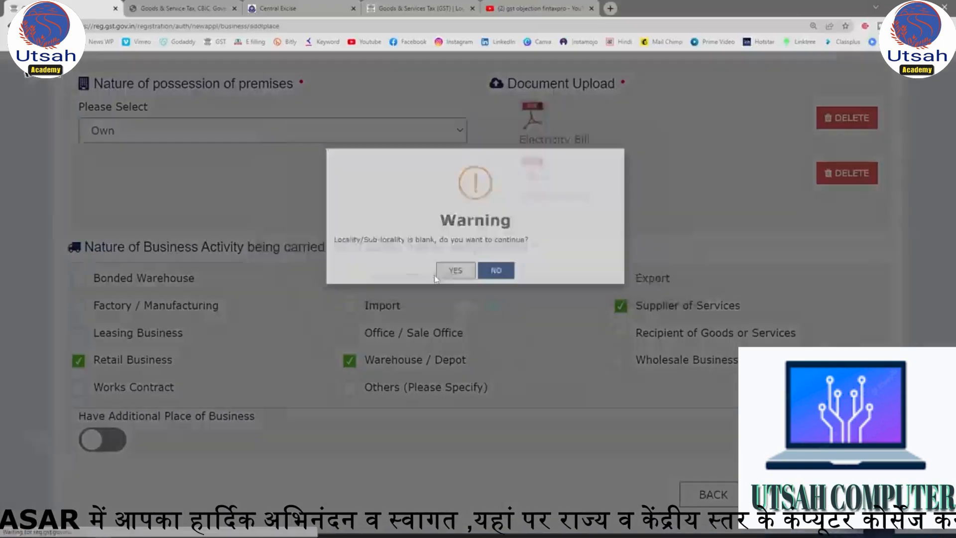
Open the Goods and Services section and review the listed service classification code and the HSN chapter search for goods.
{"action": "scroll", "coordinate": [444, 321], "scroll_direction": "down", "scroll_amount": 2}
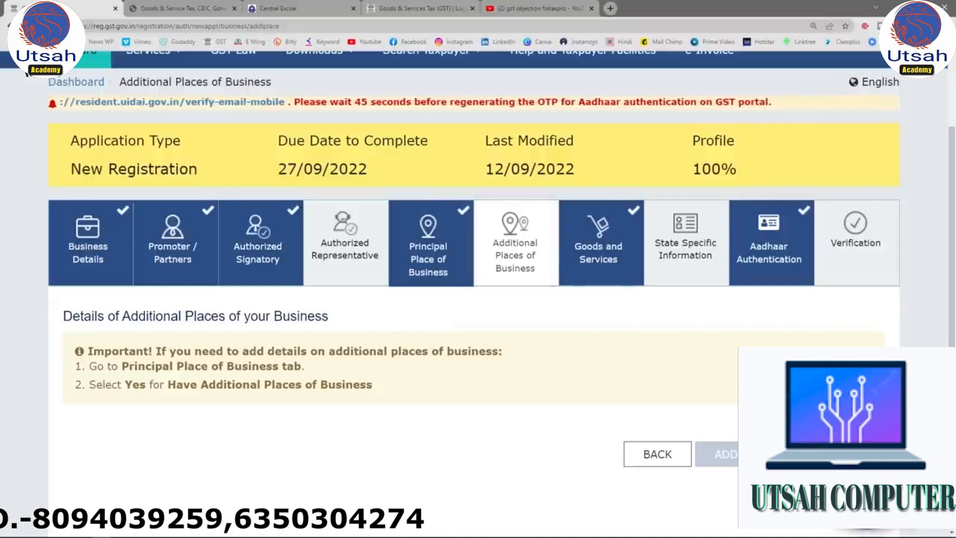
{"action": "left_click", "coordinate": [598, 259]}
{"action": "scroll", "coordinate": [349, 298], "scroll_direction": "down", "scroll_amount": 4}
{"action": "left_click", "coordinate": [163, 227]}
{"action": "scroll", "coordinate": [351, 324], "scroll_direction": "down", "scroll_amount": 2}
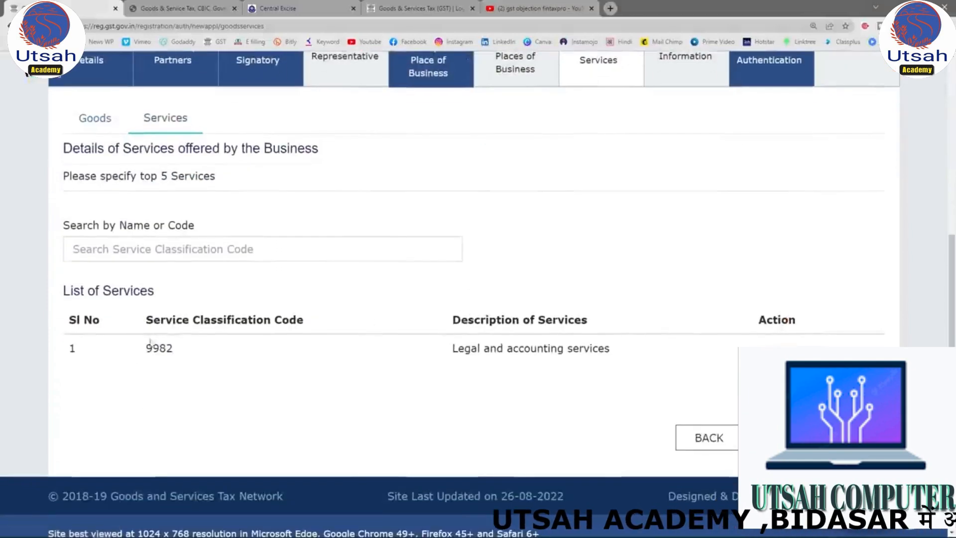
{"action": "left_click", "coordinate": [179, 251]}
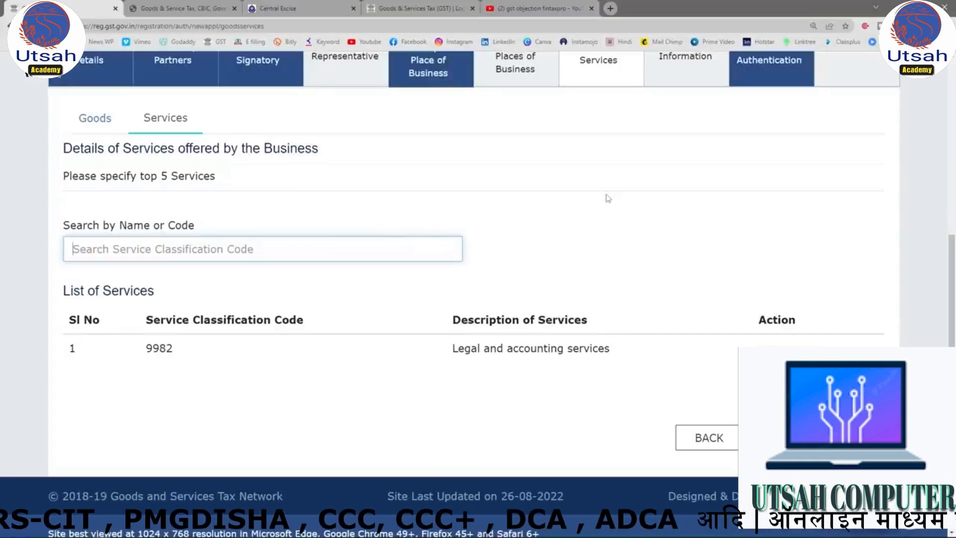
{"action": "left_click", "coordinate": [92, 120]}
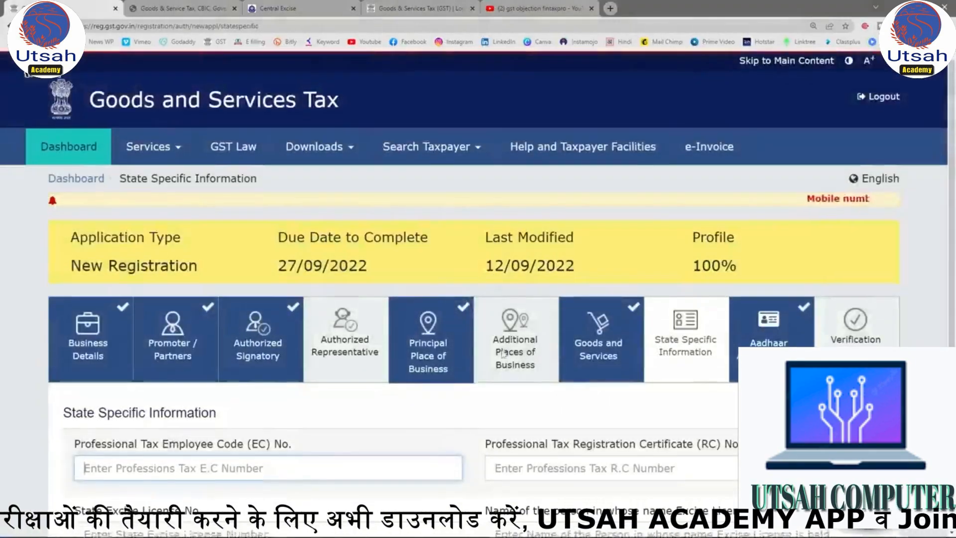
Review the state-specific fields for professional tax EC and RC numbers and the state excise licence.
{"action": "scroll", "coordinate": [512, 354], "scroll_direction": "down", "scroll_amount": 4}
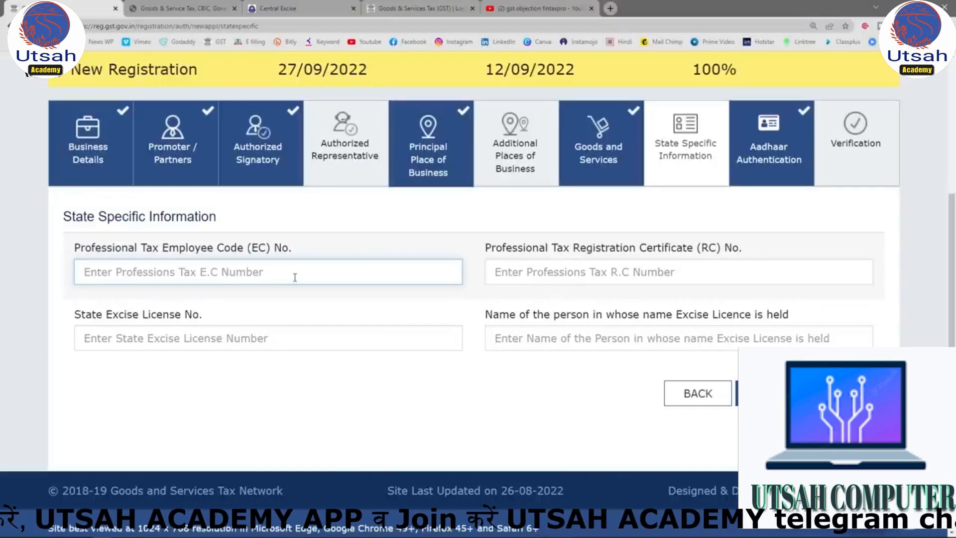
{"action": "left_click", "coordinate": [621, 273]}
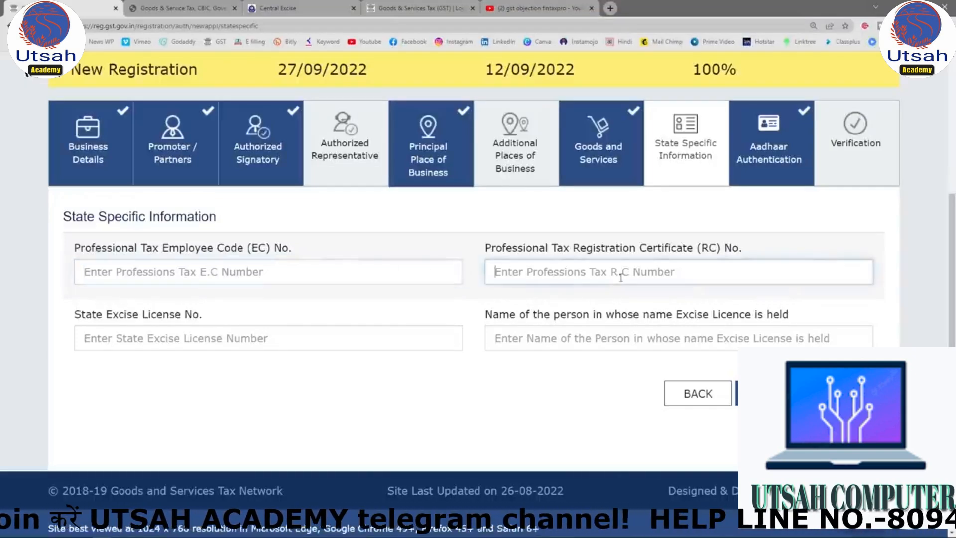
{"action": "left_click_drag", "start_coordinate": [491, 247], "coordinate": [746, 248]}
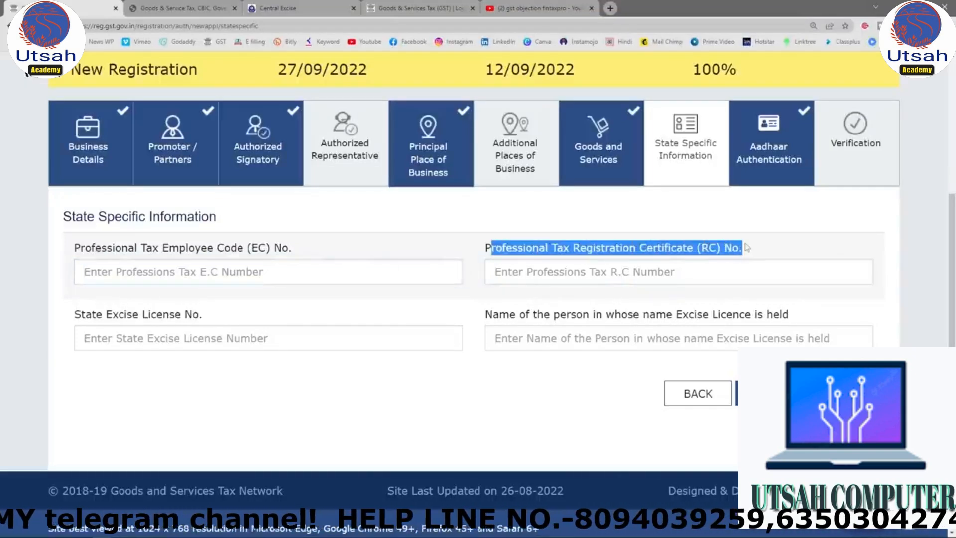
{"action": "left_click", "coordinate": [657, 273]}
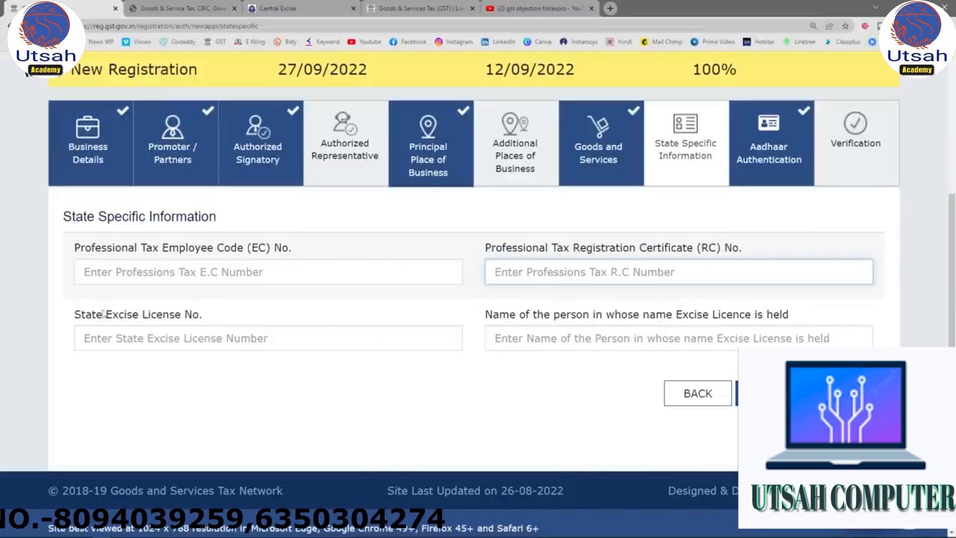
{"action": "left_click_drag", "start_coordinate": [104, 314], "coordinate": [246, 311]}
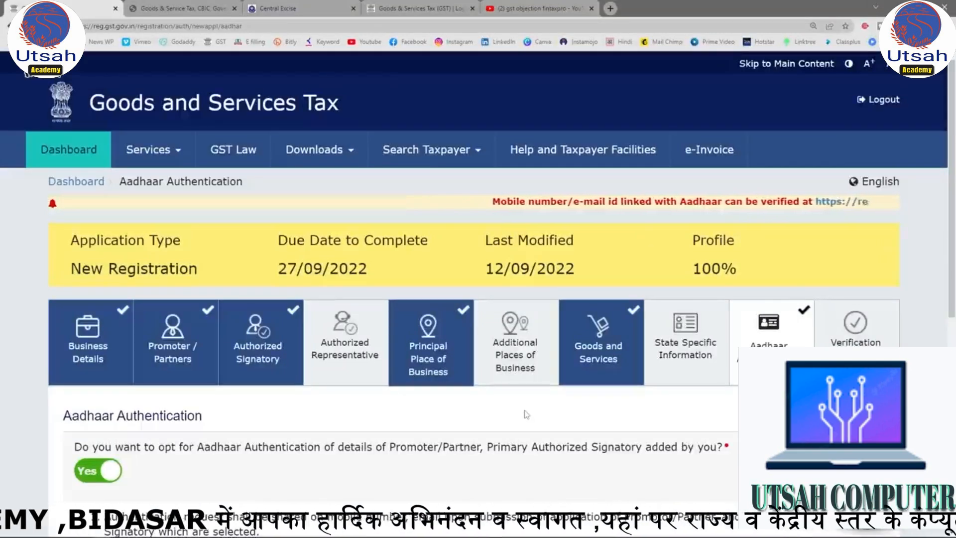
Review and submit the Aadhaar authentication section with the opt-in kept at Yes, acknowledging the warning.
{"action": "scroll", "coordinate": [174, 239], "scroll_direction": "down", "scroll_amount": 5}
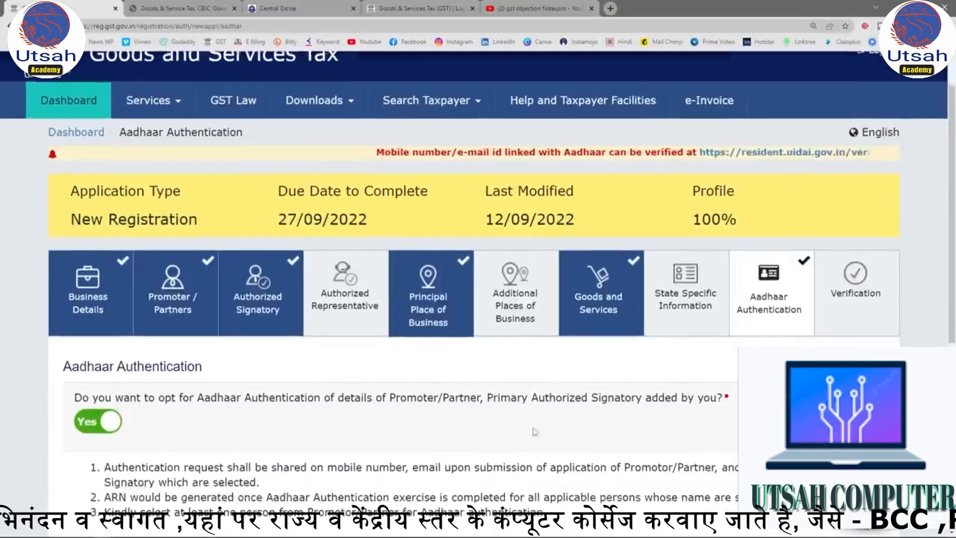
{"action": "left_click_drag", "start_coordinate": [72, 166], "coordinate": [208, 174]}
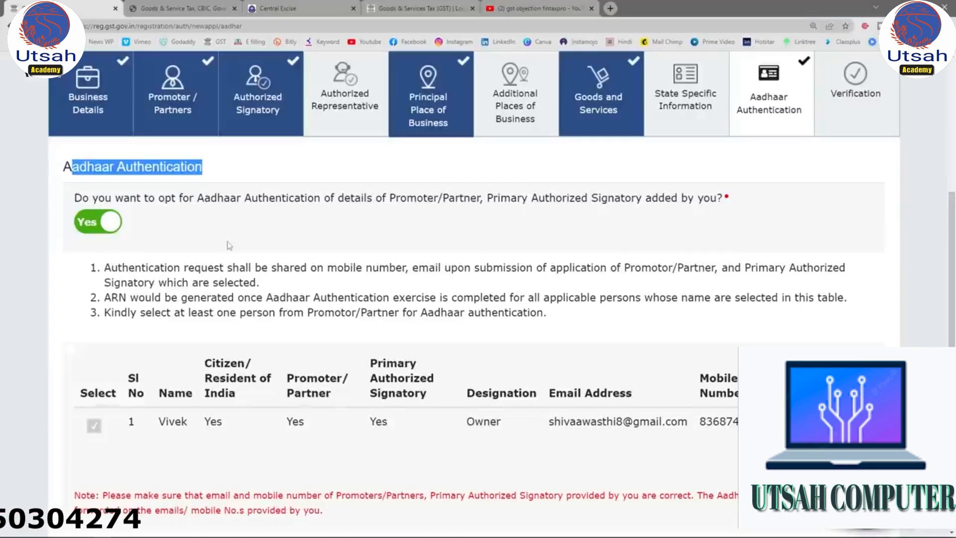
{"action": "scroll", "coordinate": [229, 245], "scroll_direction": "down", "scroll_amount": 3}
{"action": "scroll", "coordinate": [229, 245], "scroll_direction": "up", "scroll_amount": 2}
{"action": "scroll", "coordinate": [229, 245], "scroll_direction": "down", "scroll_amount": 2}
{"action": "left_click", "coordinate": [806, 422]}
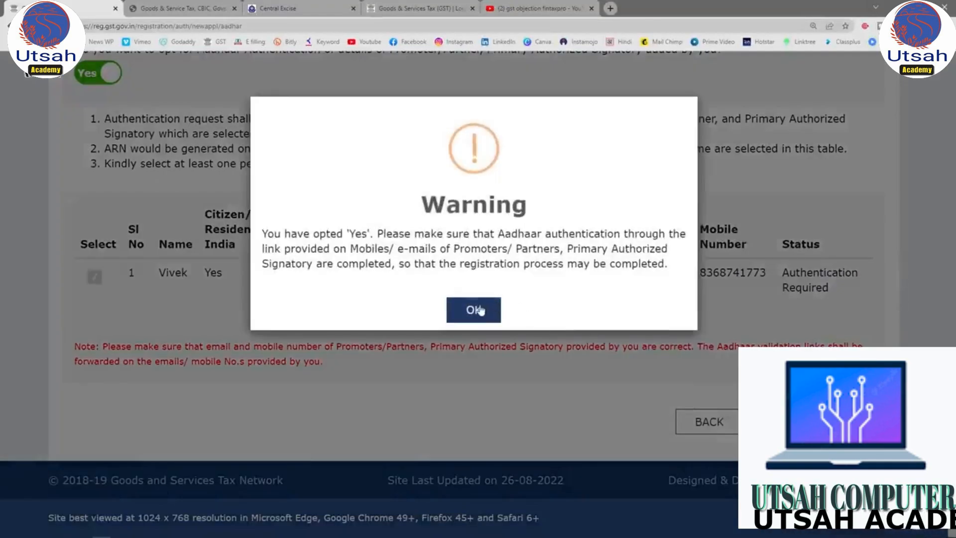
{"action": "left_click", "coordinate": [480, 309]}
Open the authorized signatory choices in the Verification section and review the remaining declaration fields.
{"action": "scroll", "coordinate": [136, 324], "scroll_direction": "down", "scroll_amount": 3}
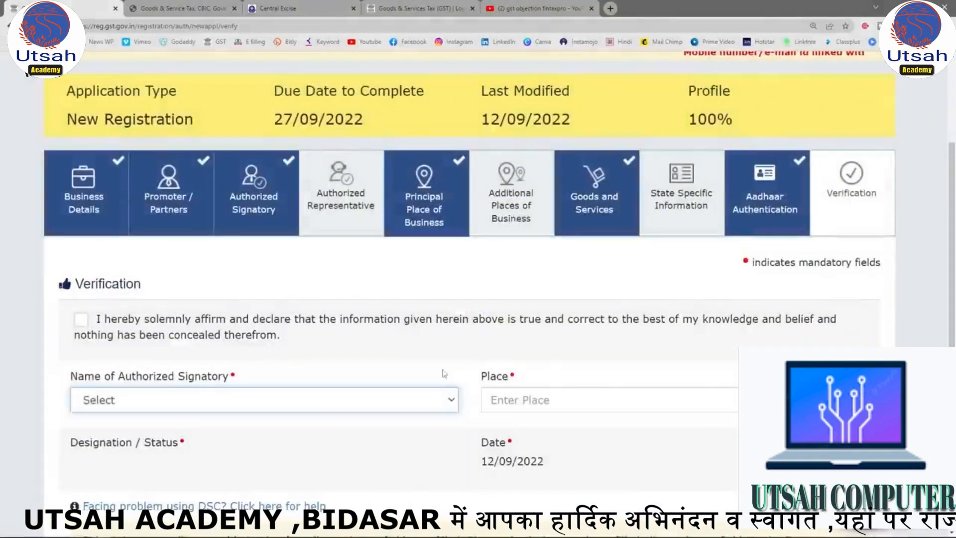
{"action": "left_click", "coordinate": [390, 401]}
{"action": "left_click", "coordinate": [391, 365]}
{"action": "scroll", "coordinate": [590, 408], "scroll_direction": "down", "scroll_amount": 3}
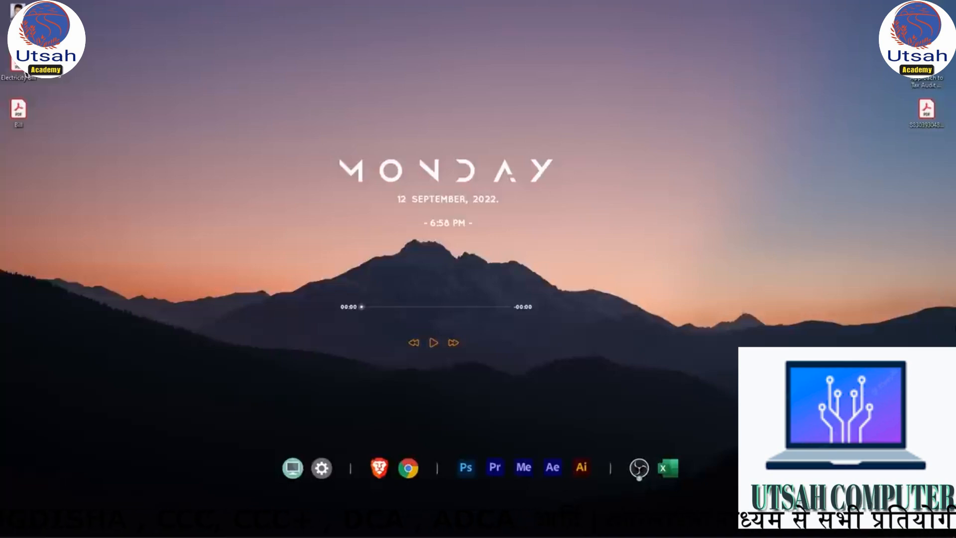
Switch to the desktop and select the group of document files that includes Electricity Bill and Bill.
{"action": "left_click_drag", "start_coordinate": [112, 165], "coordinate": [2, 4]}
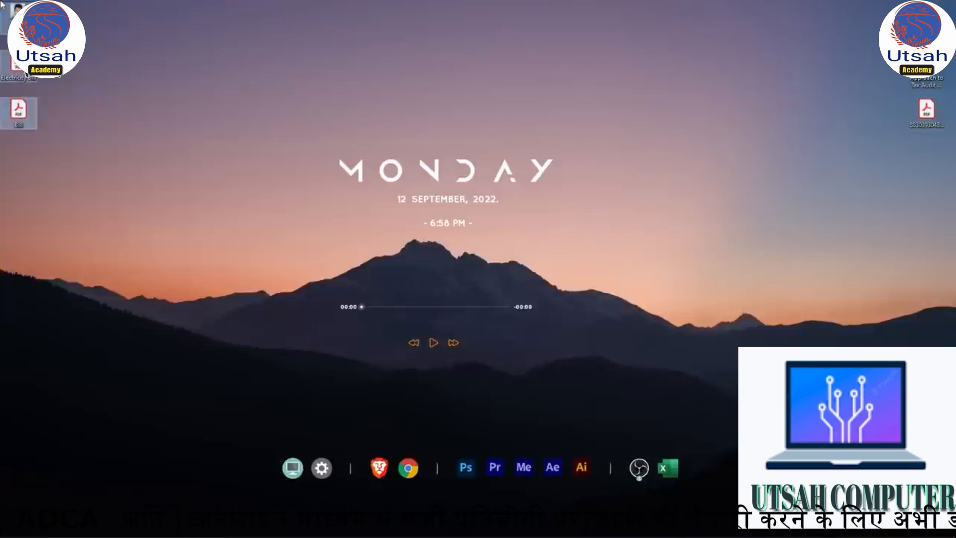